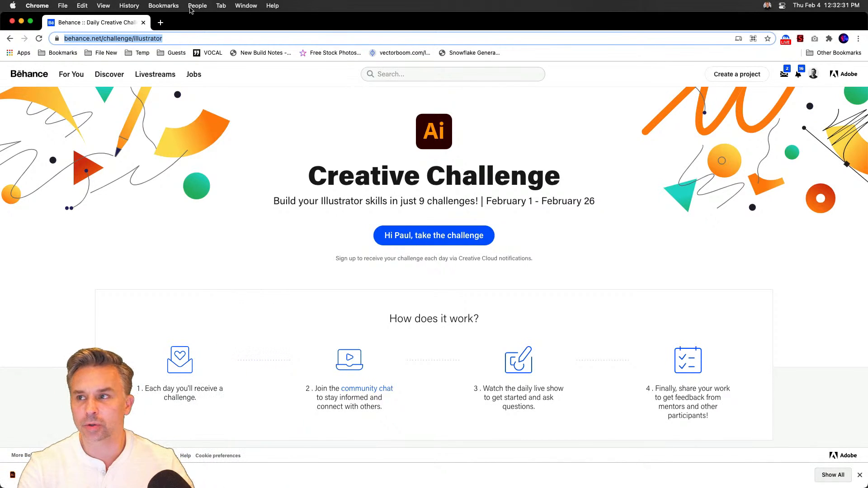
- Switch from the Behance challenge list to BlurandGrain.ai in Illustrator and collapse the Properties panel group
scroll(86, 132, "down", 8)
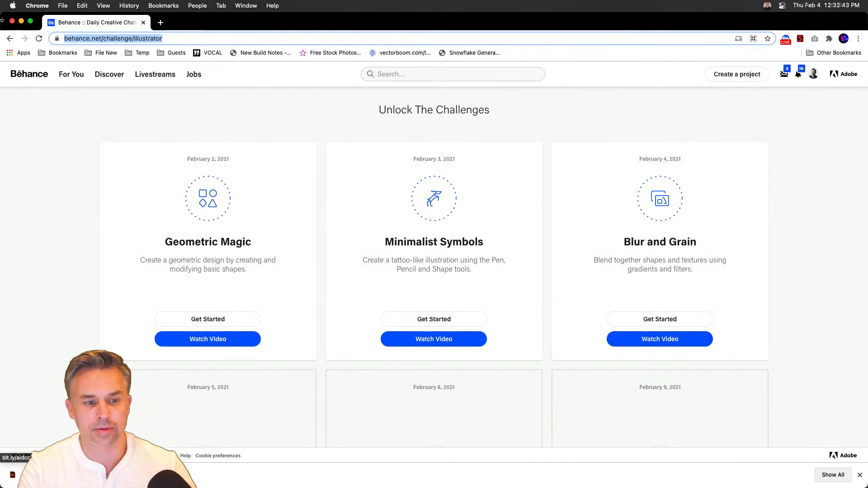
left_click(27, 475)
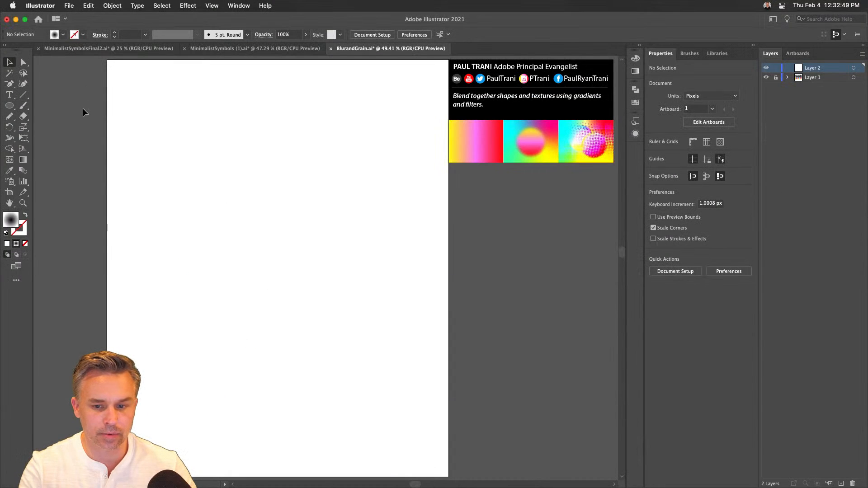
left_click(753, 46)
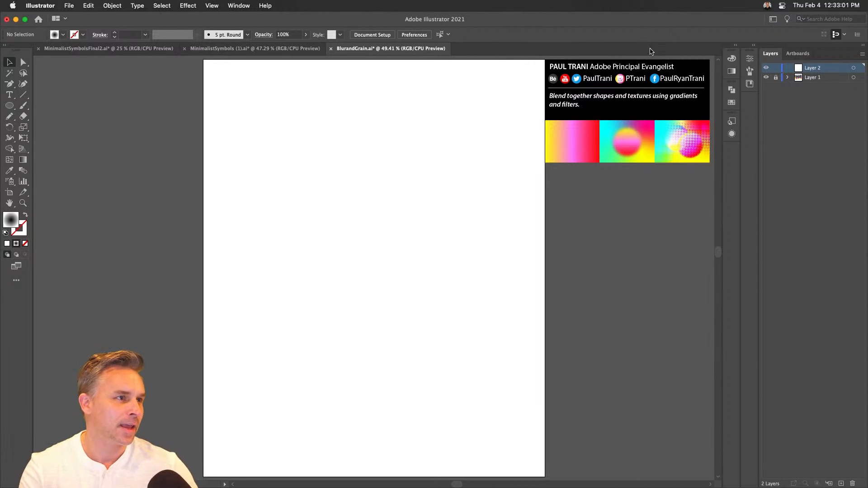
- Choose the Rectangle tool with a solid black fill and no stroke
left_click_drag(9, 105, 45, 103)
left_click(5, 233)
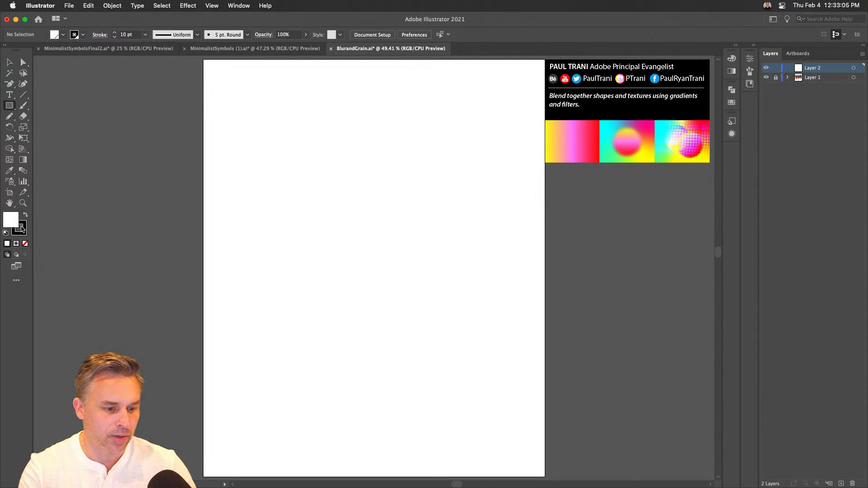
left_click(26, 218)
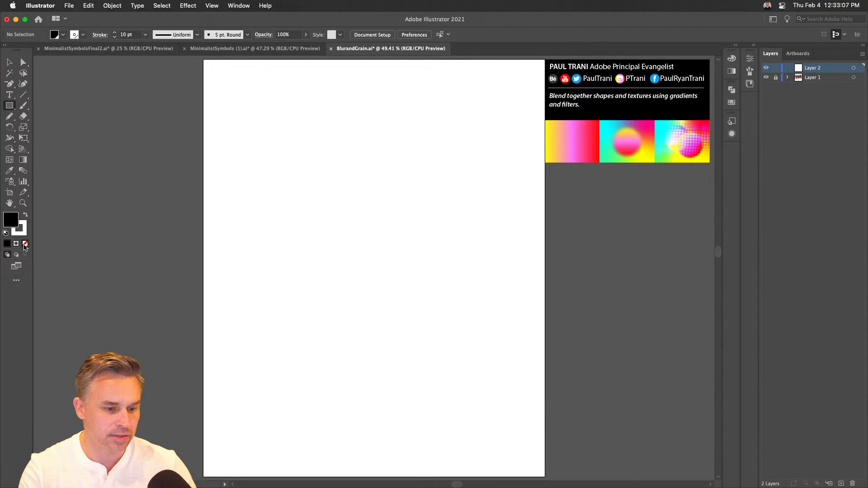
left_click(20, 235)
left_click(25, 244)
left_click(7, 219)
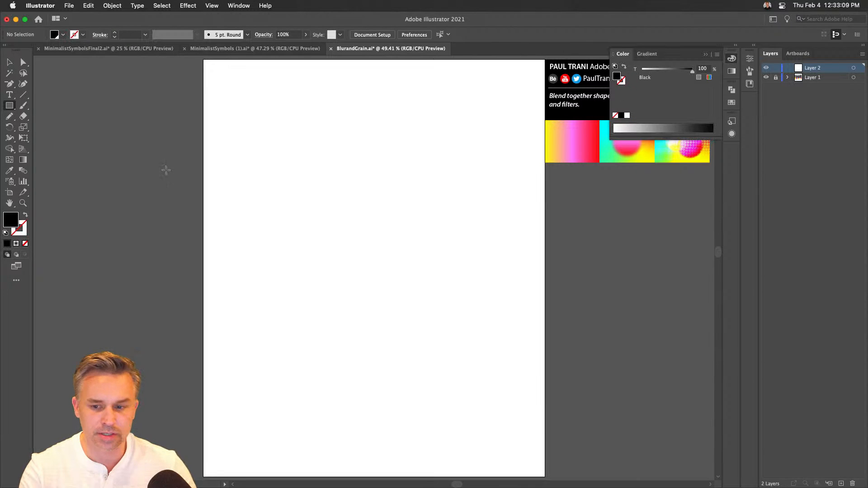
- Examine the three reference thumbnails beside the artboard up close, and fit the artboard back in view
left_click_drag(571, 68, 368, 94)
key("super+=")
key("super+=")
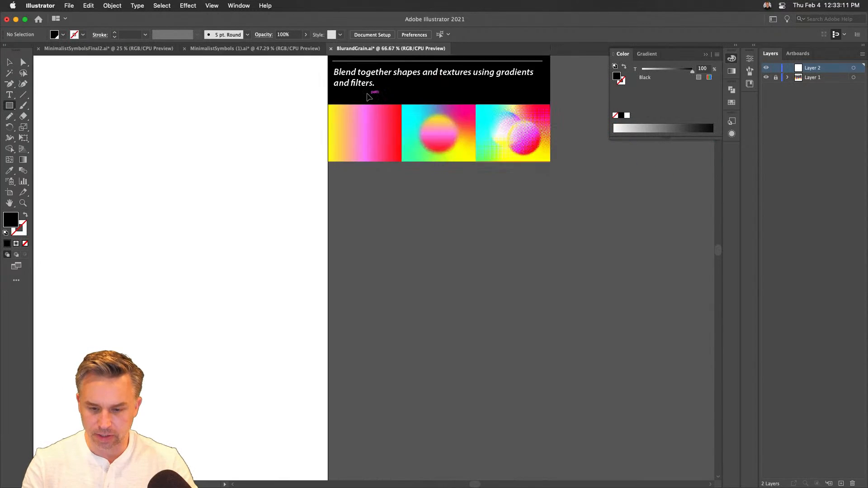
left_click_drag(490, 149, 427, 383)
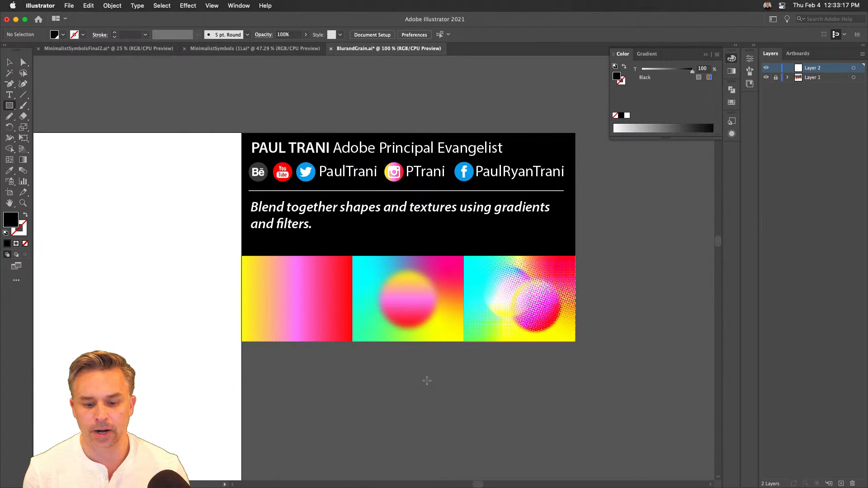
key("super+=")
key("super+=")
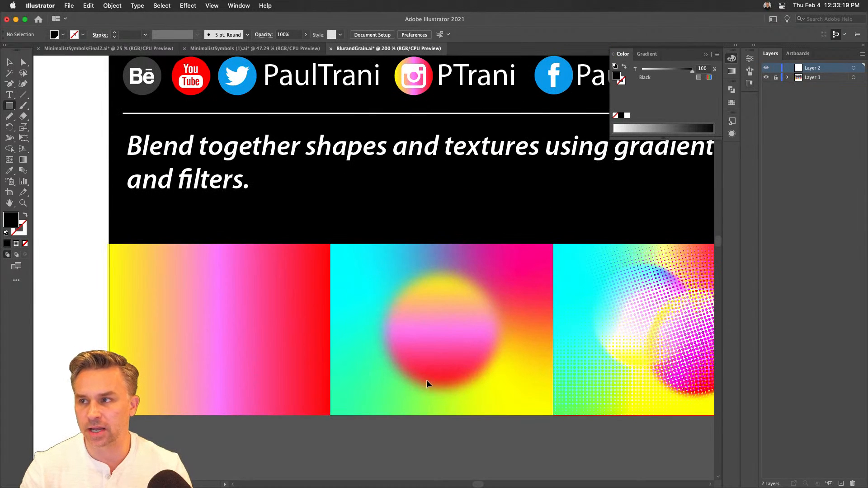
left_click_drag(574, 259, 380, 237)
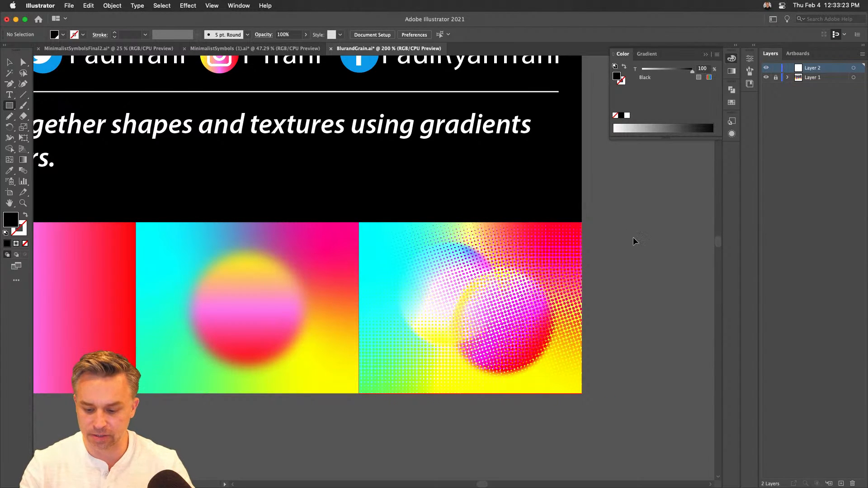
key("super+0")
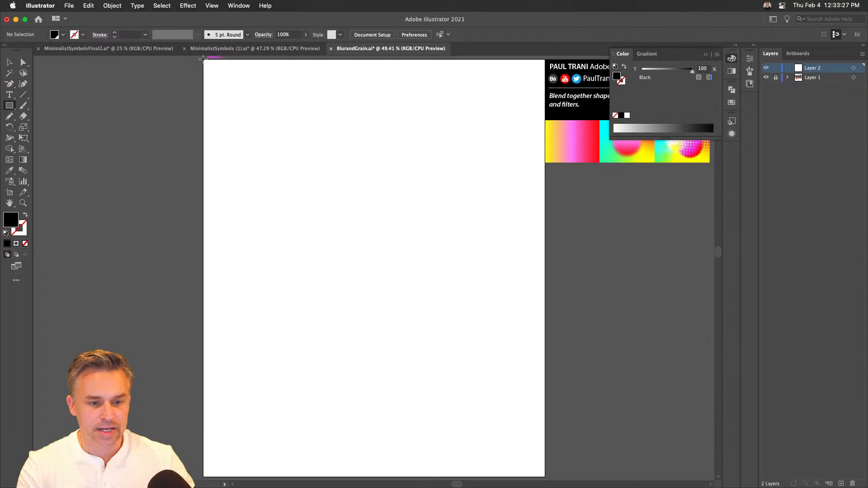
- Draw a black 1080 × 1320 px rectangle covering the whole artboard
left_click_drag(199, 59, 545, 390)
key("space")
left_click_drag(356, 192, 341, 281)
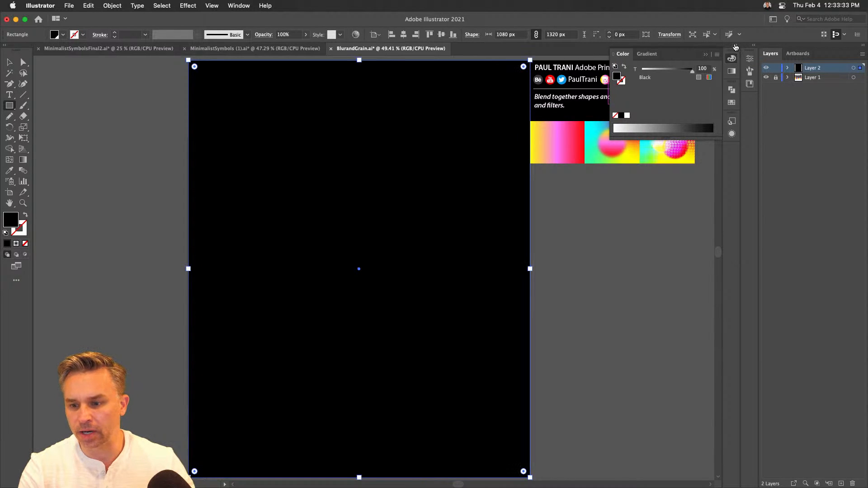
- Expand the collapsed color and swatch panels and fill the rectangle with the yellow-pink-red gradient swatch
left_click(736, 46)
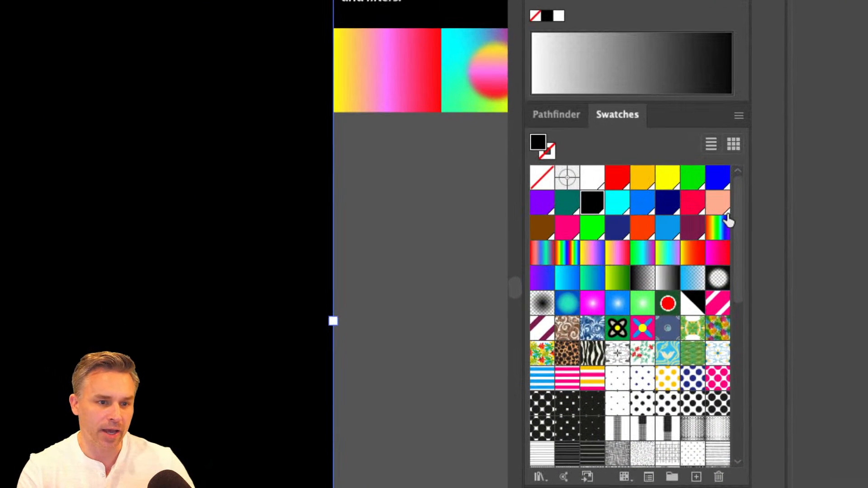
left_click(619, 231)
left_click(646, 231)
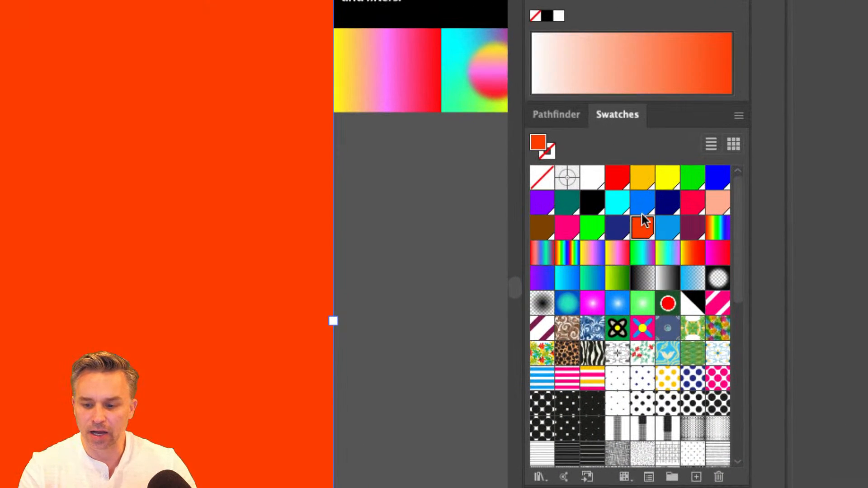
left_click(642, 202)
left_click(616, 253)
left_click(591, 254)
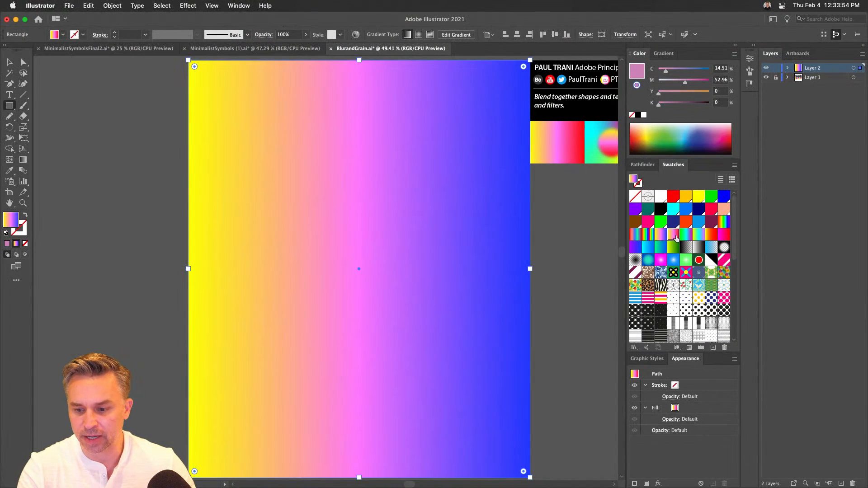
left_click(661, 253)
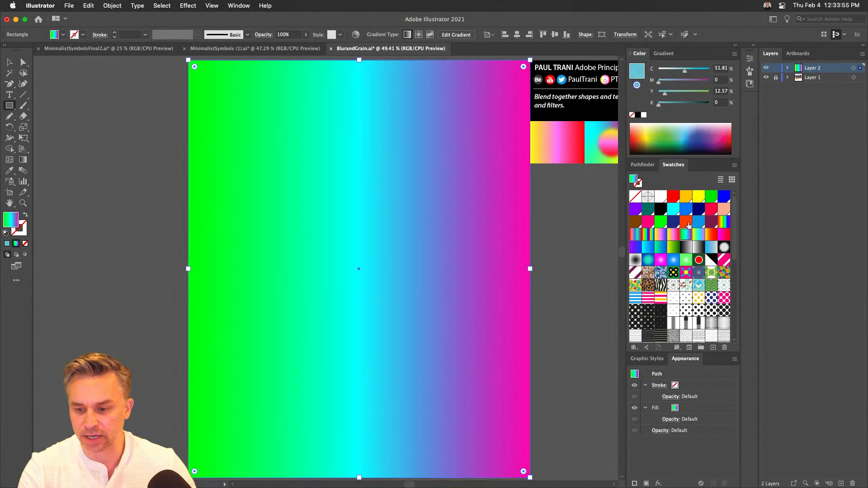
left_click(661, 238)
left_click(676, 213)
left_click(675, 223)
left_click(674, 234)
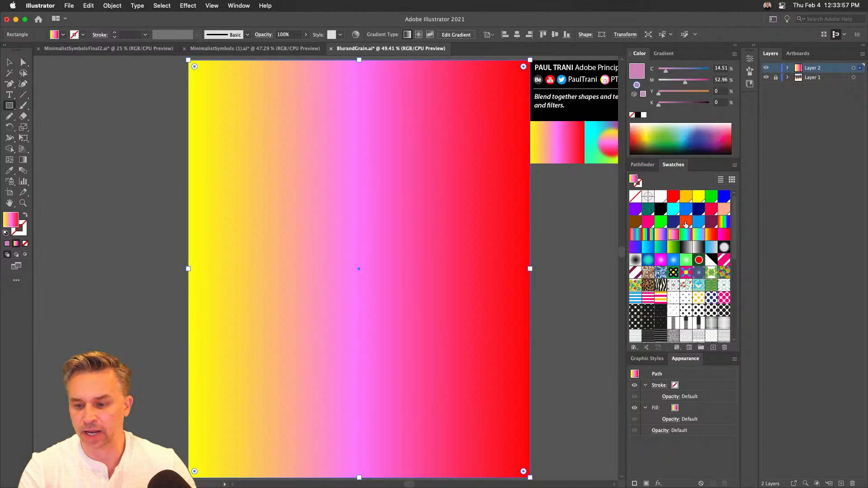
- Compare the solid orange and the cyan-centered gradient swatches on the rectangle, ending on the yellow-pink-red gradient
left_click(685, 223)
left_click(675, 234)
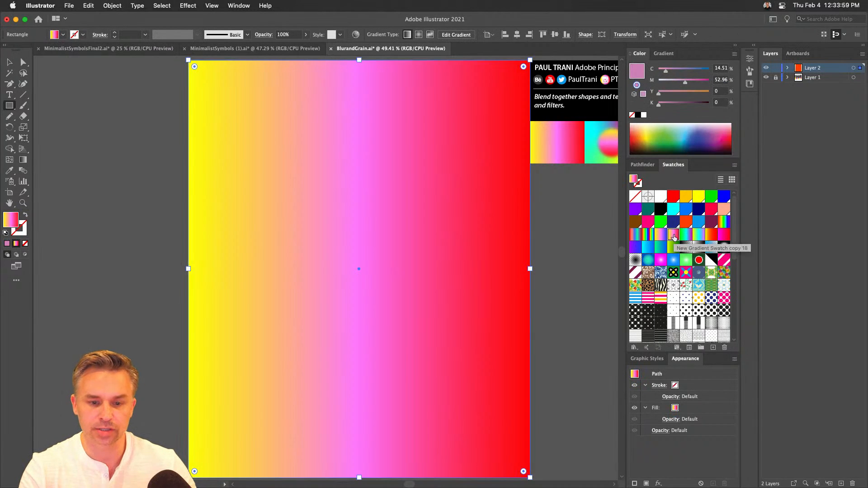
left_click(686, 235)
left_click(697, 235)
left_click(686, 235)
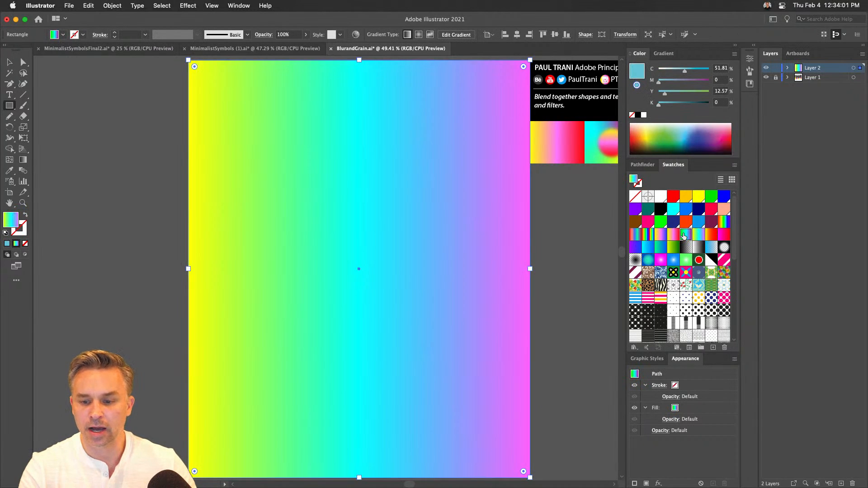
left_click(674, 235)
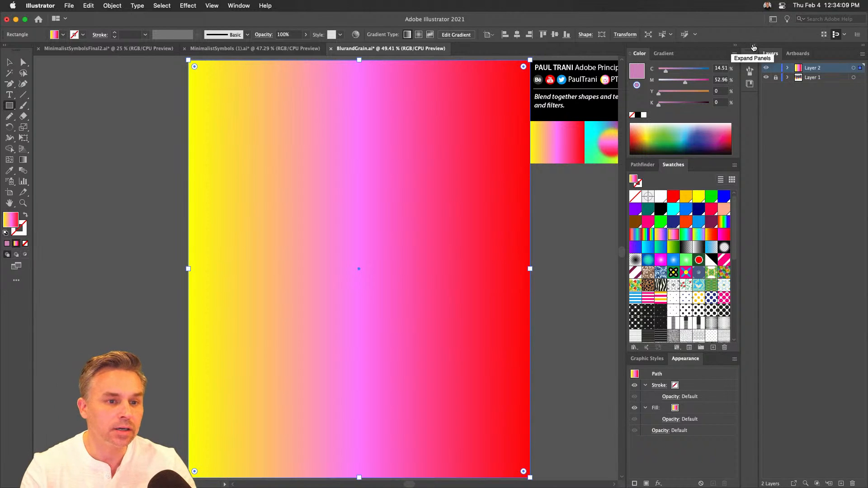
- Expand the Properties panel and draw a circle about 229 px wide in the artboard's upper middle
left_click(753, 47)
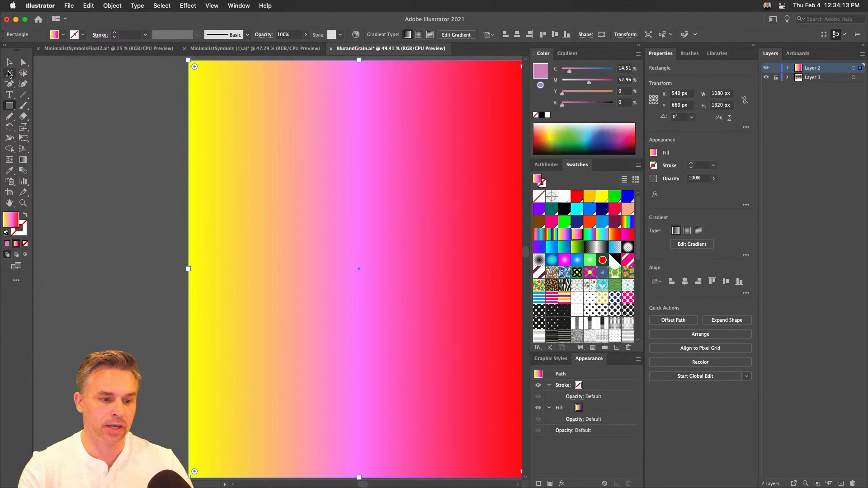
left_click_drag(11, 104, 50, 126)
left_click_drag(337, 194, 373, 230)
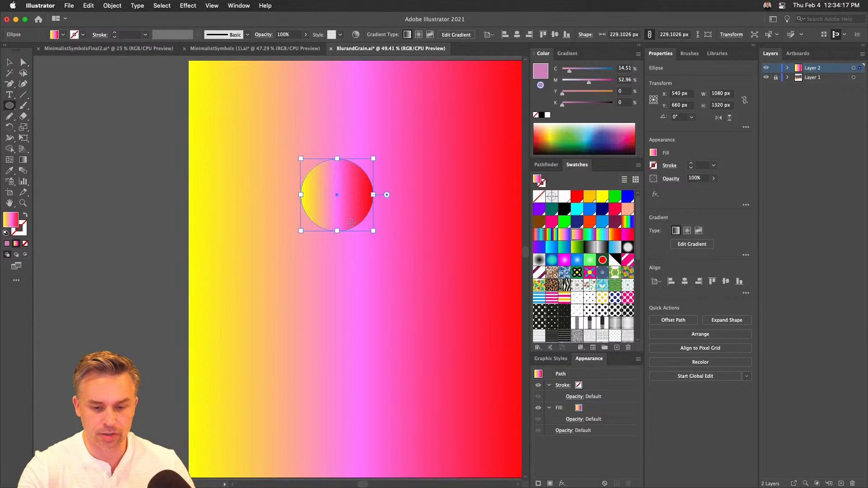
key("v")
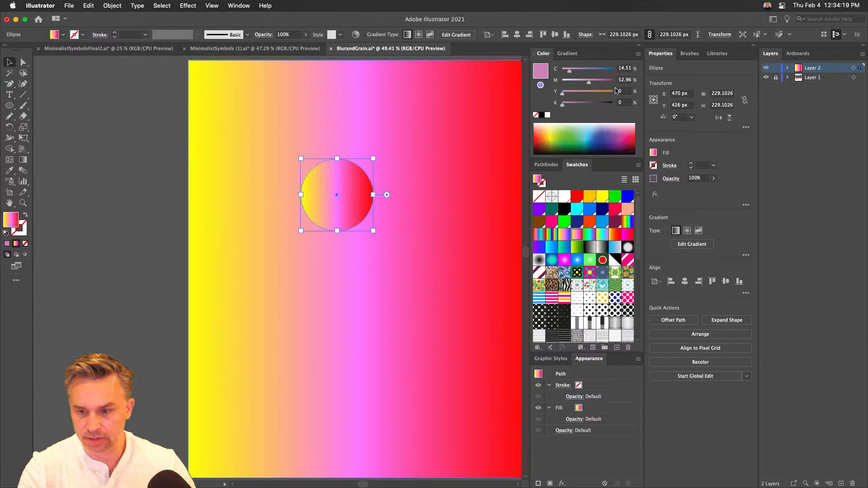
- Set the circle's gradient type to radial
left_click(693, 244)
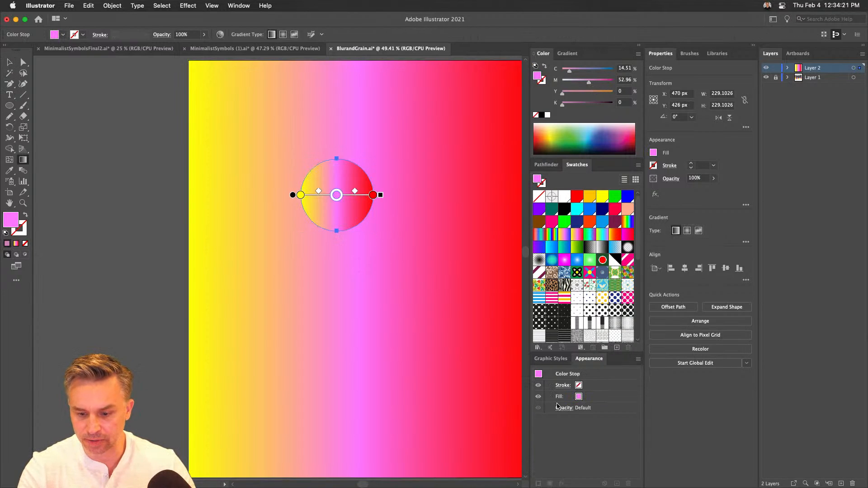
left_click(568, 54)
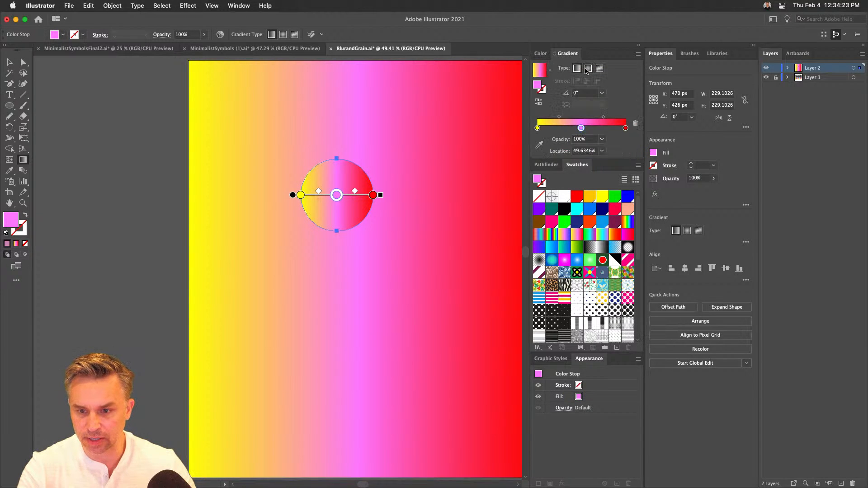
left_click(588, 68)
left_click(10, 62)
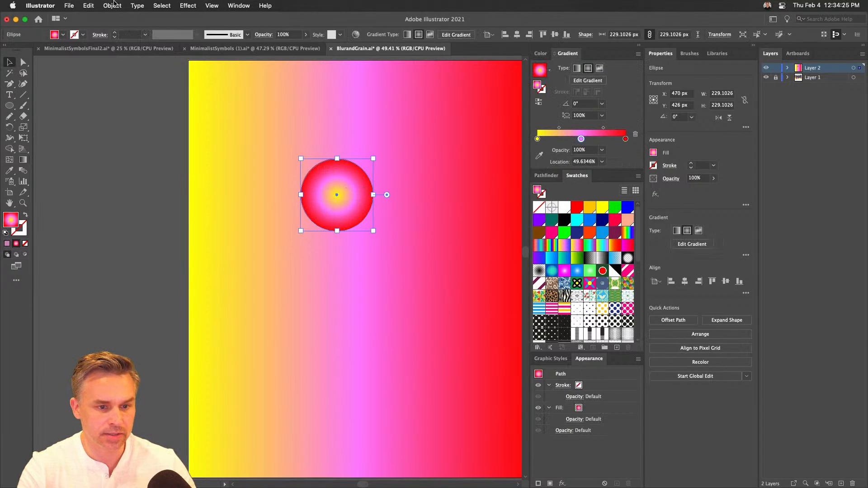
- Try a radial repeat of the circle enlarged to about 941 px wide, and delete the resulting ring
left_click(112, 5)
mouse_move(118, 257)
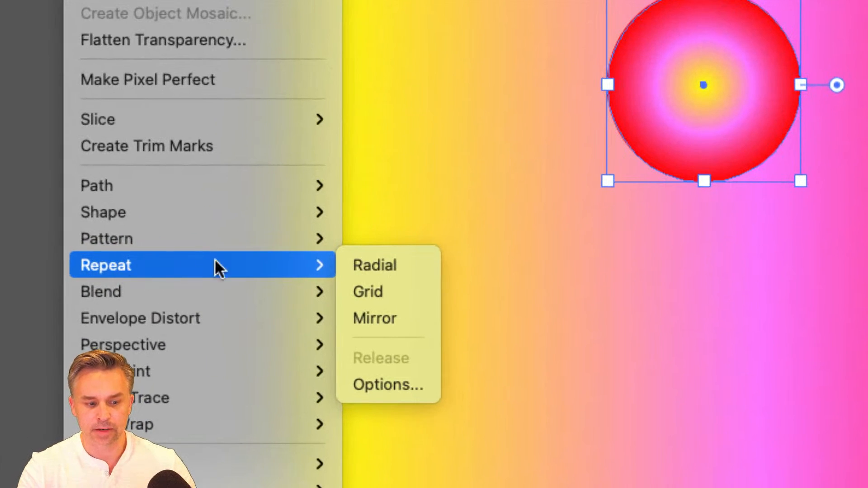
left_click(398, 268)
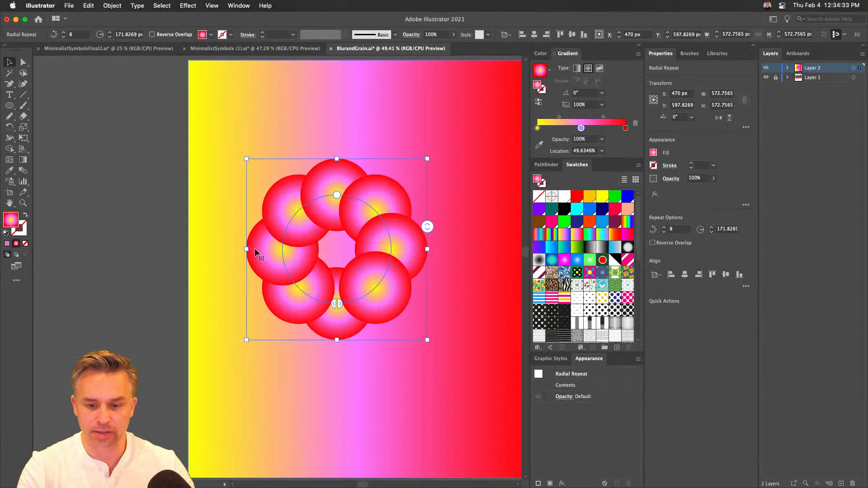
left_click_drag(333, 193, 295, 122)
left_click_drag(294, 122, 332, 136)
key("space")
left_click_drag(321, 188, 265, 197)
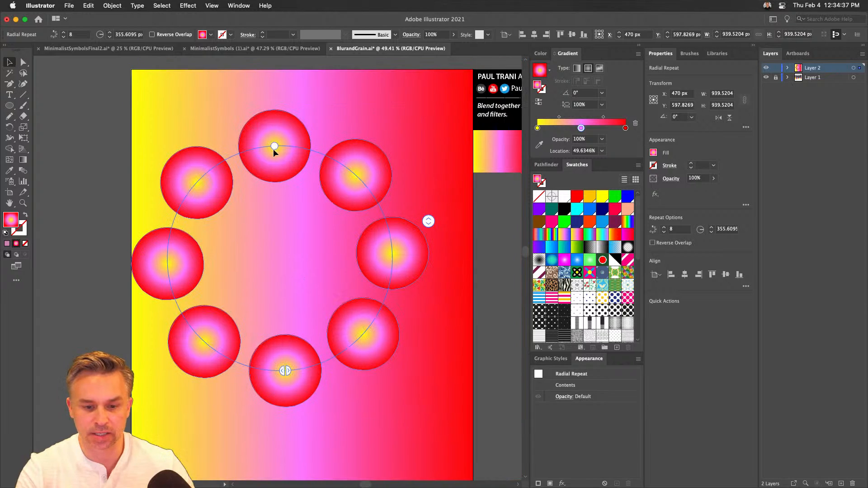
left_click_drag(266, 156, 303, 165)
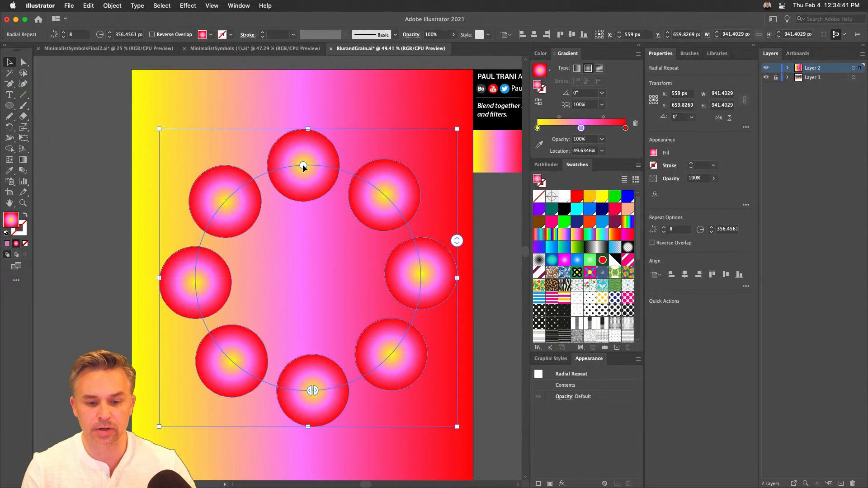
key("Delete")
- Select the background rectangle and display its gradient settings
left_click(290, 207)
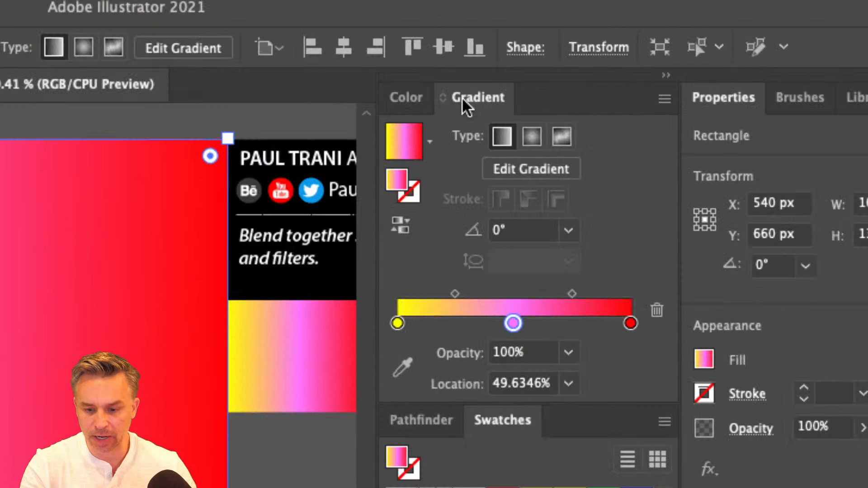
left_click(414, 97)
left_click(475, 97)
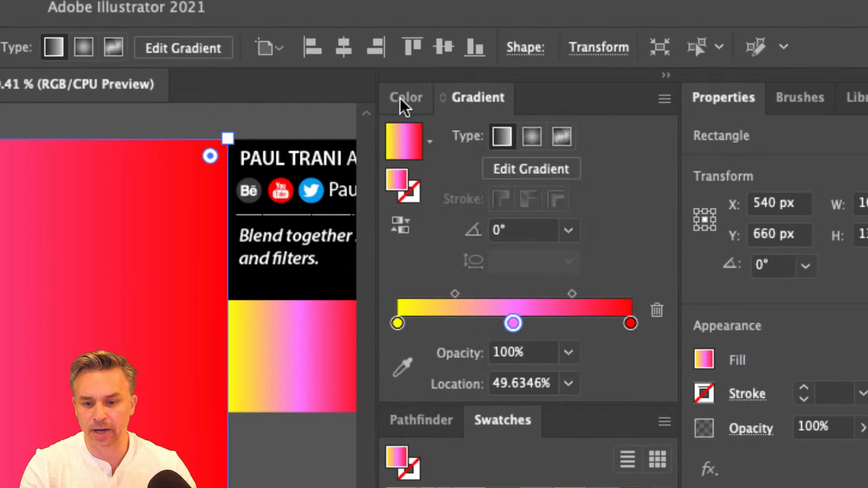
left_click(399, 97)
left_click(468, 99)
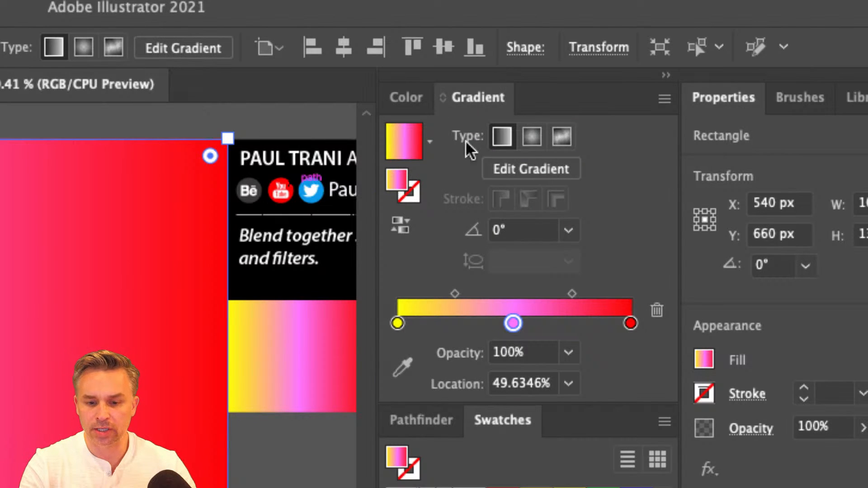
- Compare the radial and linear gradient types on the background rectangle, and switch it to a freeform gradient drawn with points
left_click(530, 141)
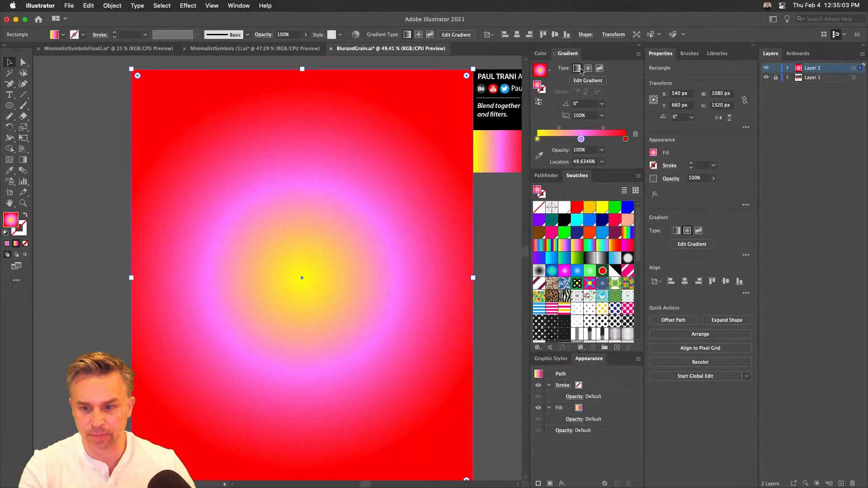
left_click(577, 68)
left_click(588, 68)
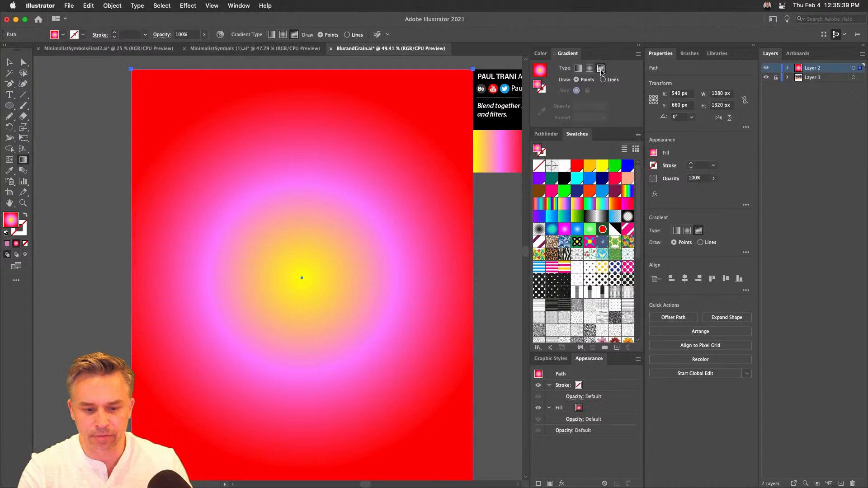
- Place a pink color point in the upper left and a yellow one in the upper right of the rectangle's freeform gradient
left_click(184, 120)
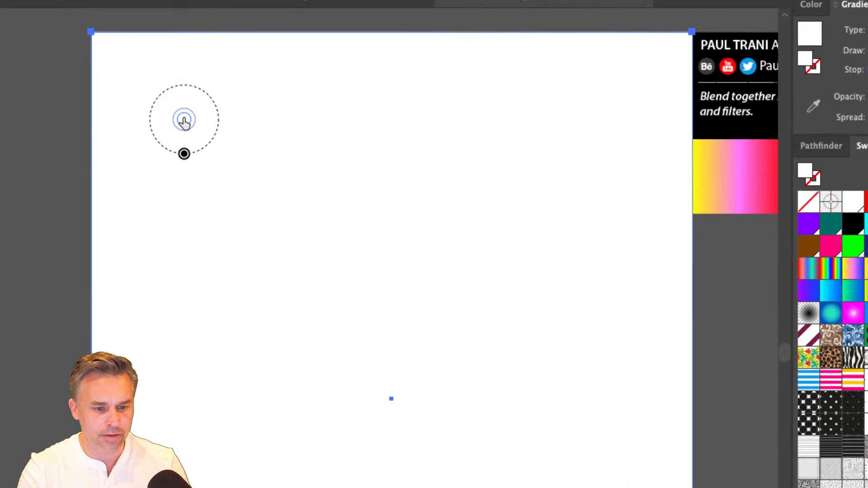
double_click(184, 120)
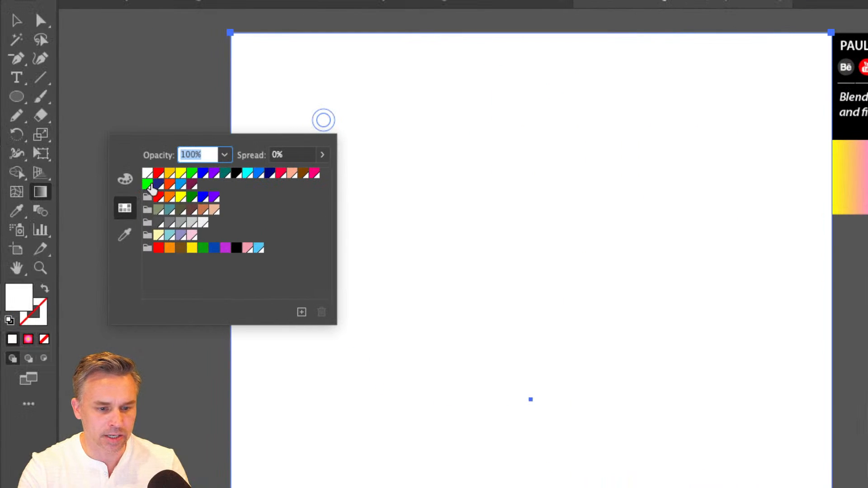
left_click(314, 174)
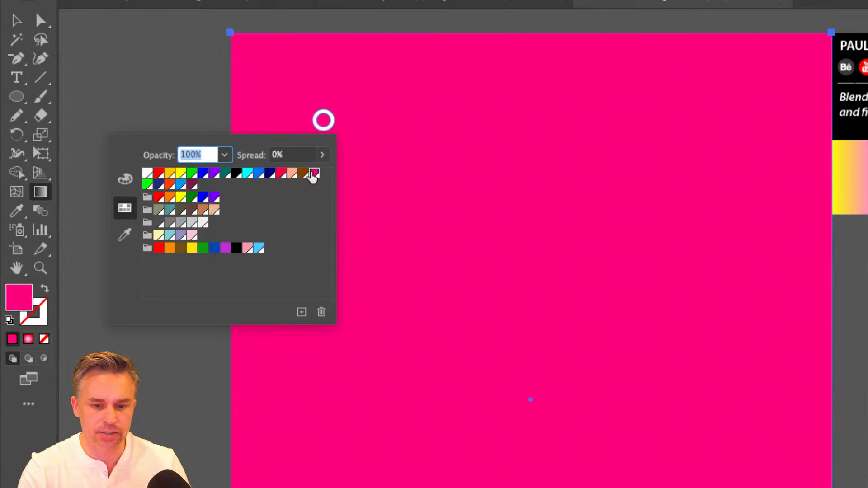
left_click(683, 137)
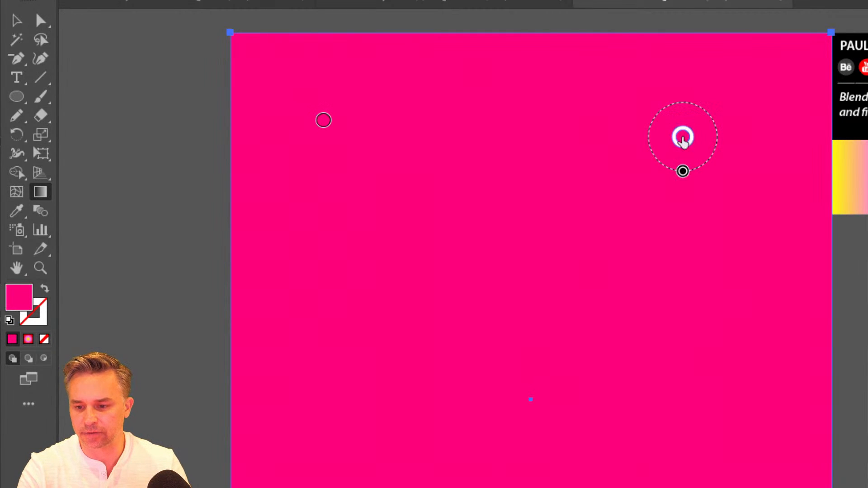
double_click(683, 137)
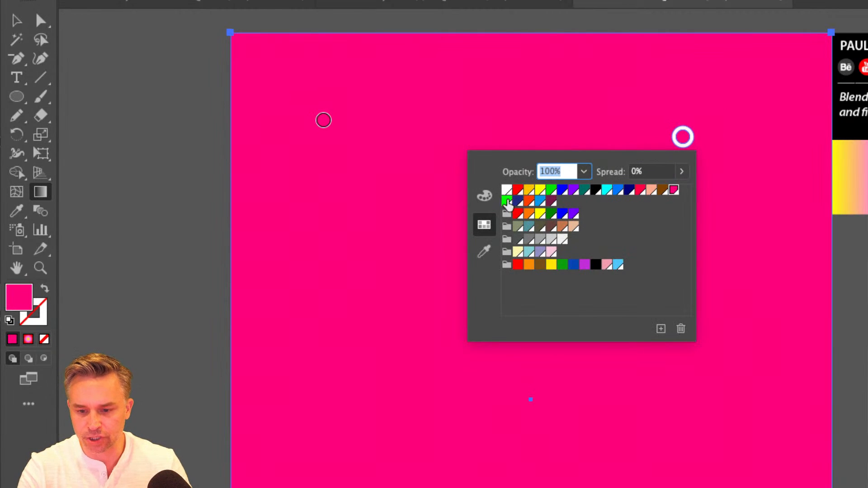
left_click(540, 190)
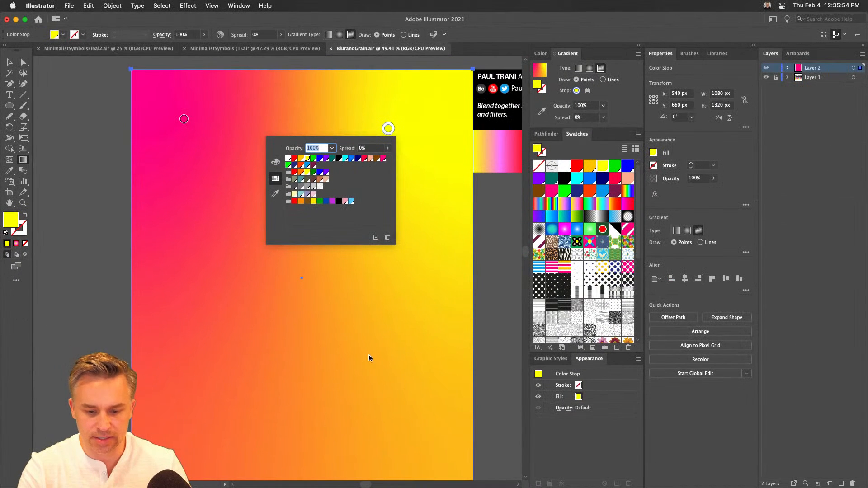
- Add a third color point in the lower right of the rectangle, compare violet and blue for it, and set it to violet
left_click(386, 371)
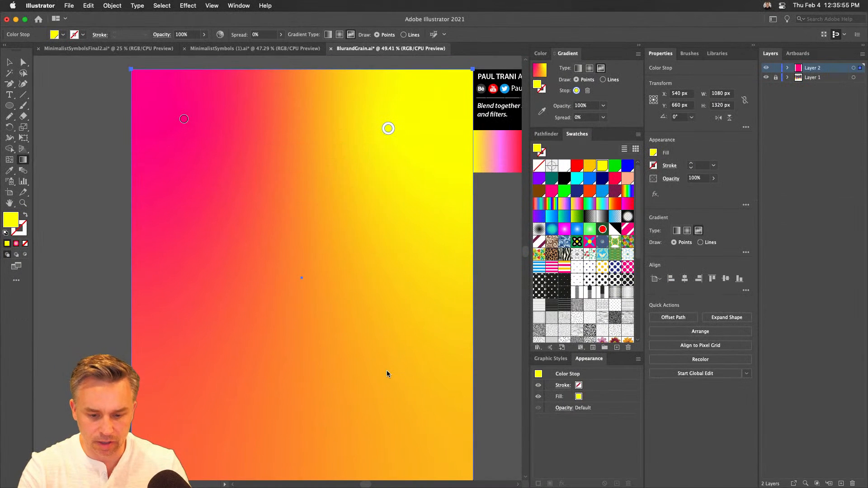
left_click(384, 370)
double_click(384, 371)
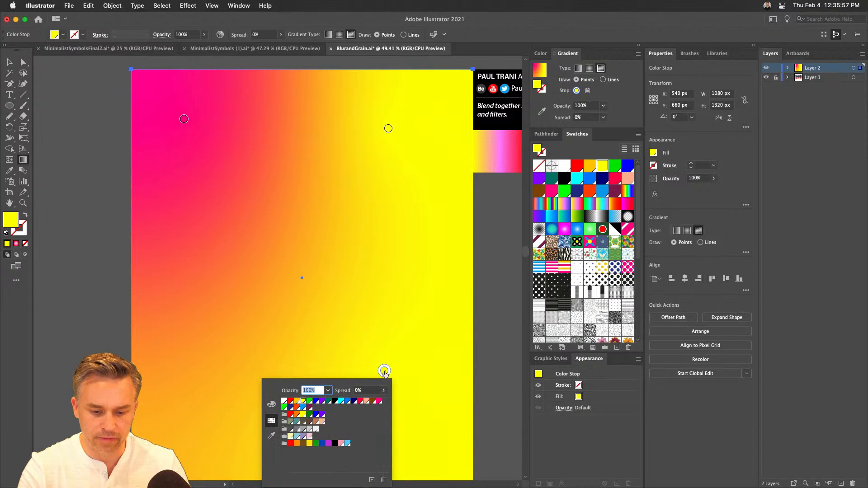
left_click(321, 401)
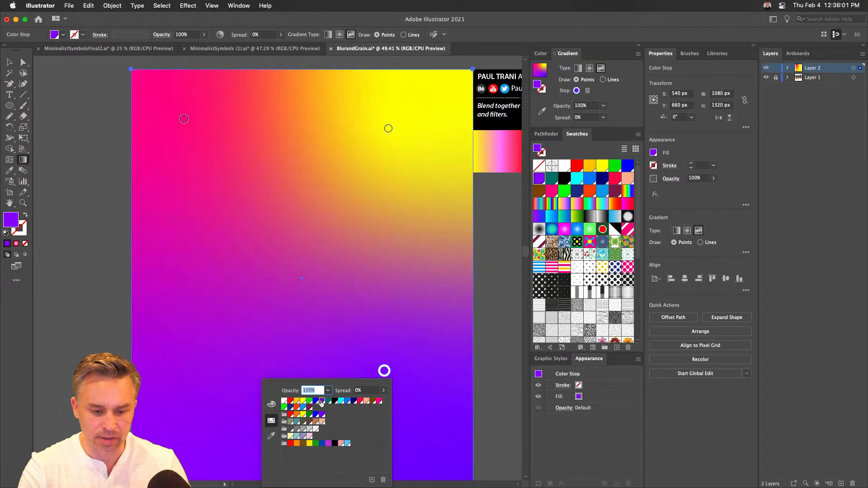
left_click(316, 402)
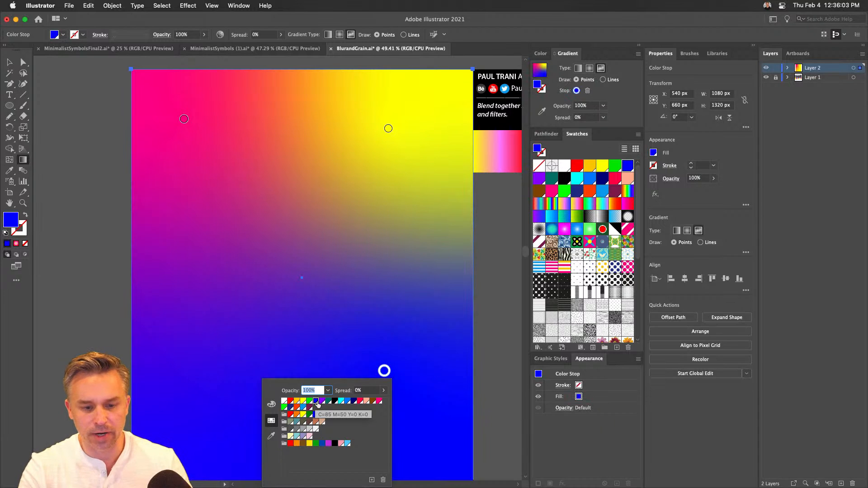
left_click(321, 402)
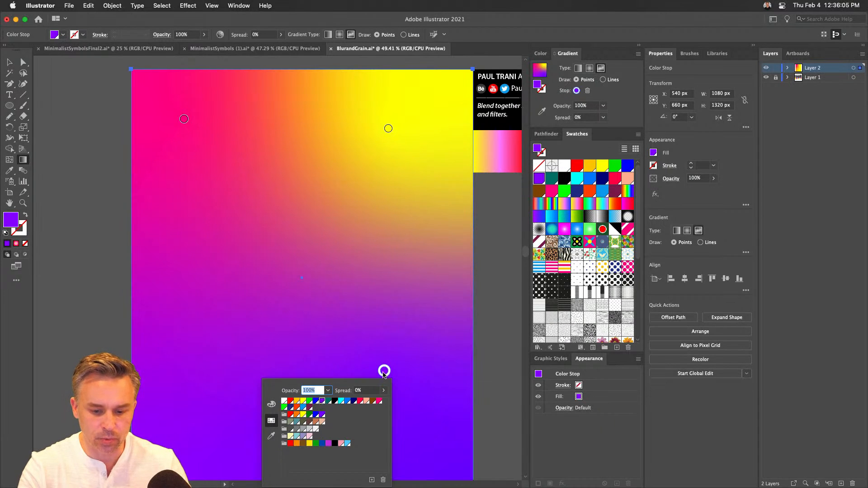
- Move the violet point to just above and left of the rectangle's center, and the yellow point to the lower right
left_click_drag(384, 374, 263, 232)
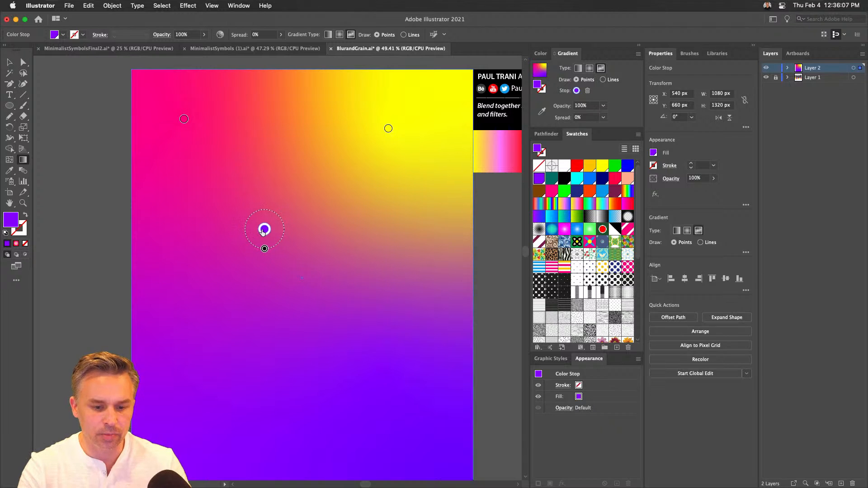
left_click_drag(388, 128, 406, 368)
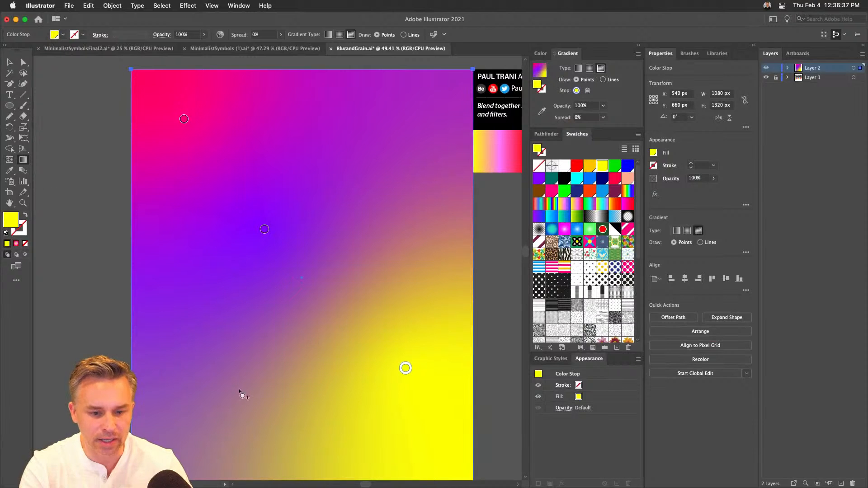
- Try a green color point in the lower left of the rectangle's freeform gradient, reposition it, and delete it
left_click(219, 356)
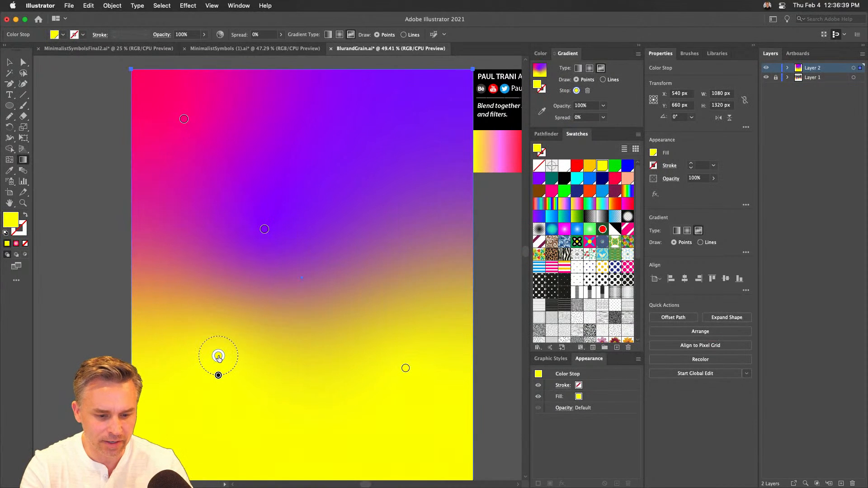
double_click(219, 357)
left_click(144, 386)
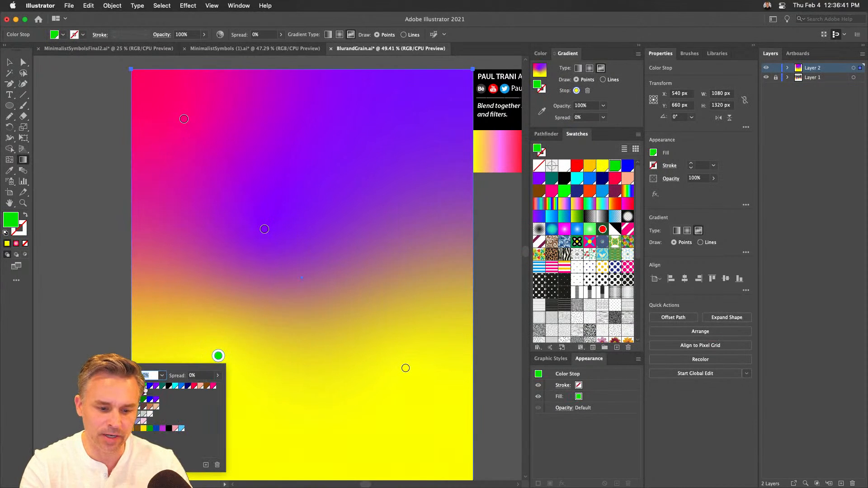
left_click_drag(218, 356, 188, 432)
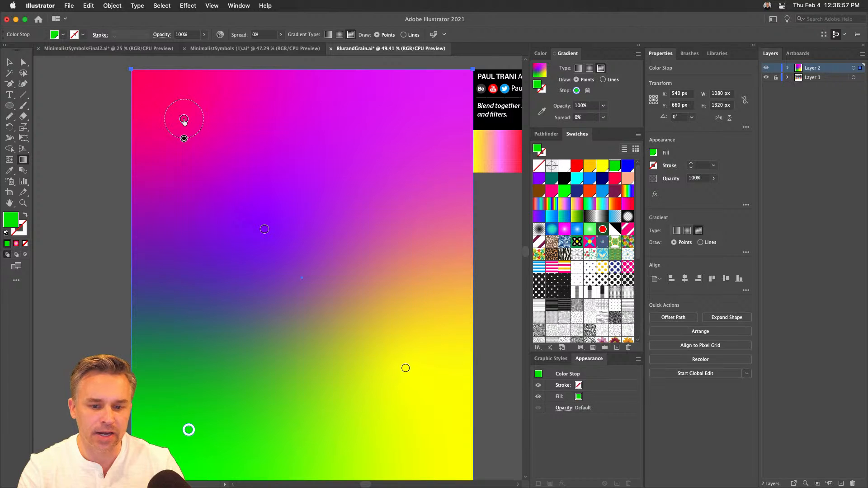
left_click(405, 368)
mouse_move(406, 388)
left_mouse_down()
mouse_move(406, 436)
mouse_move(405, 388)
left_mouse_up()
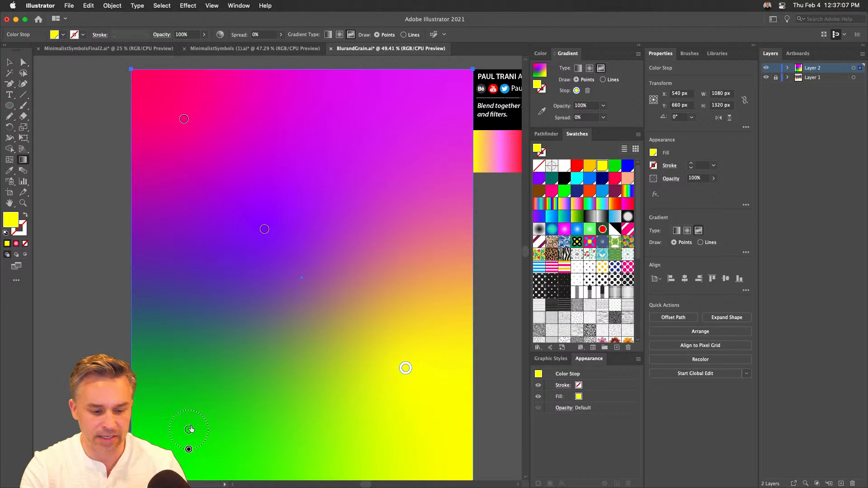
left_click_drag(189, 430, 211, 428)
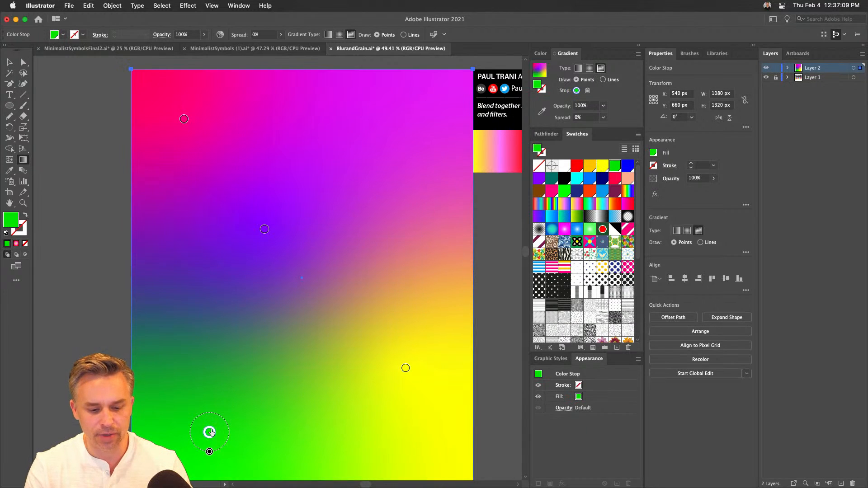
key("Delete")
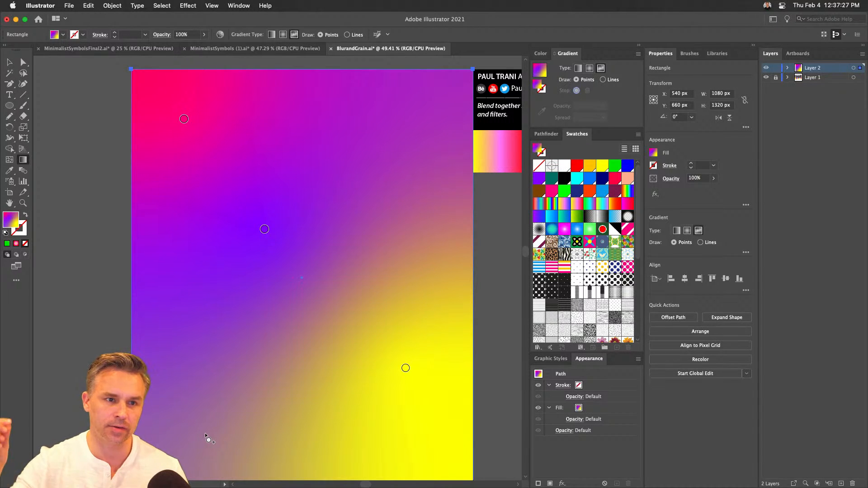
- Move the violet gradient point to the right of its position, above the yellow point, and end the gradient editing
left_click_drag(265, 229, 351, 220)
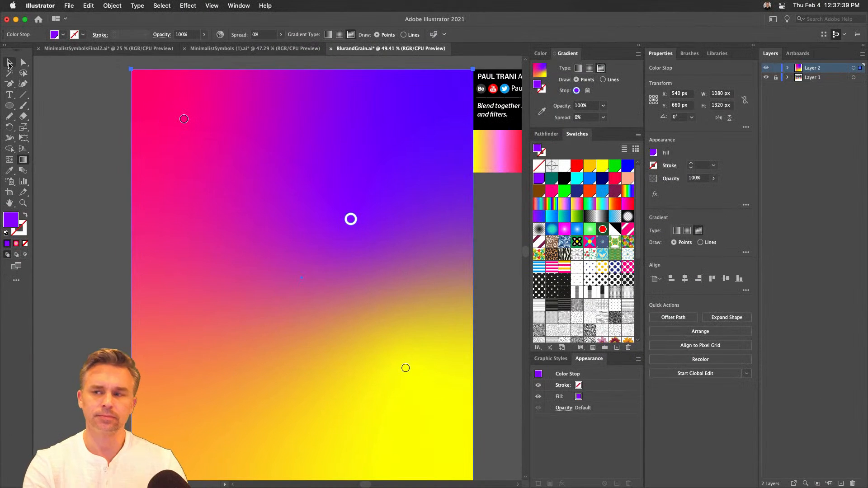
left_click(9, 62)
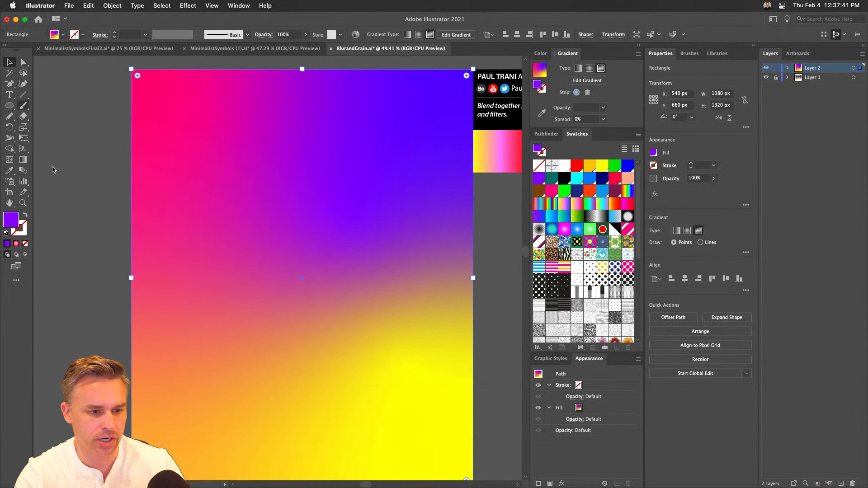
- Draw a 551 px circle with the same freeform gradient fill and move it to the lower middle, centered at X 521.5, Y 858.5 px
left_click(9, 106)
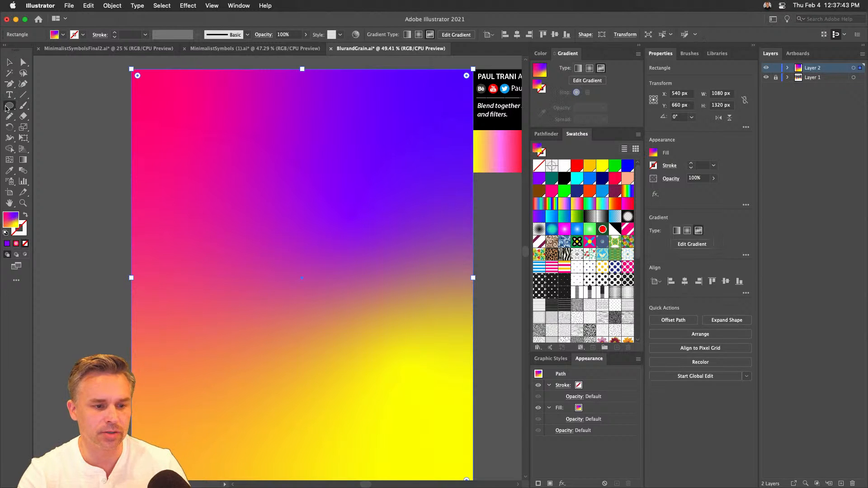
left_click_drag(235, 193, 403, 360)
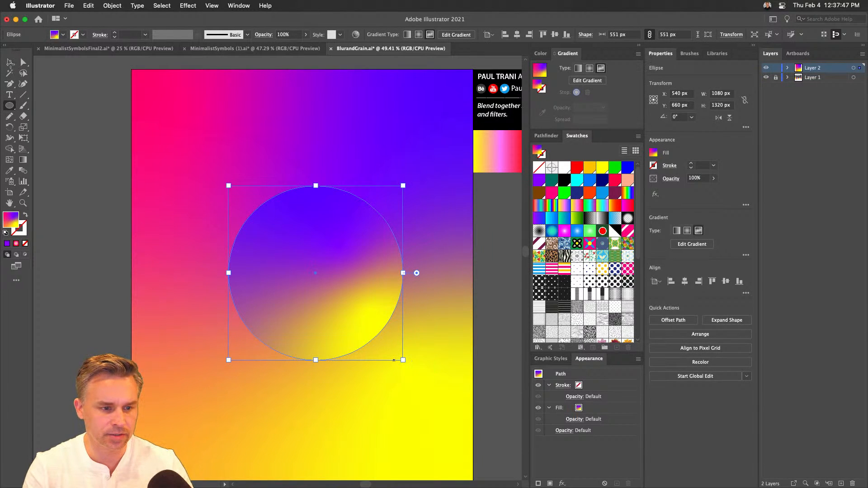
left_click(10, 64)
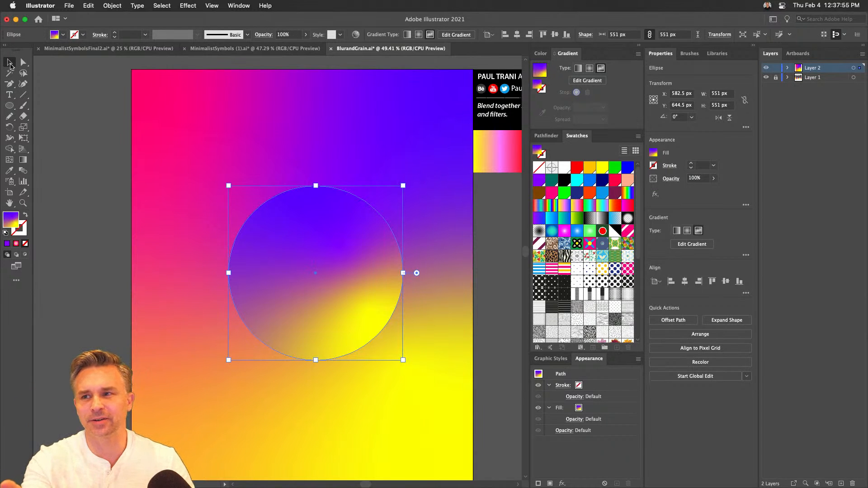
left_click_drag(276, 259, 256, 326)
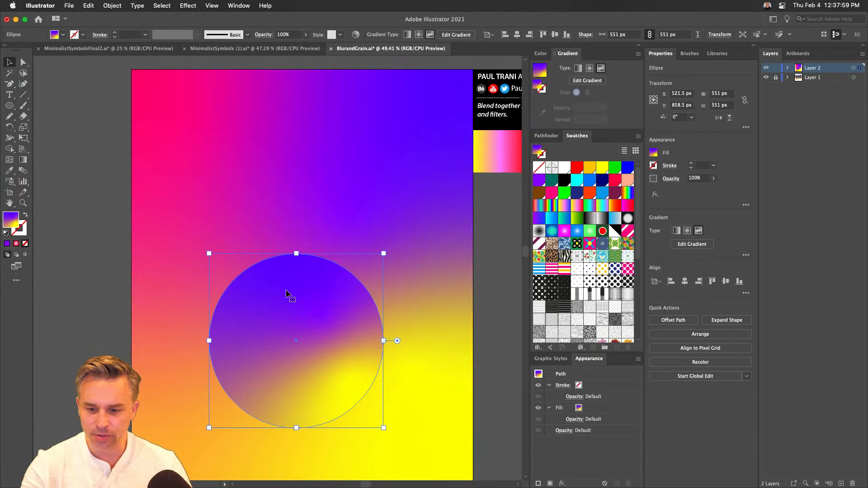
scroll(287, 285, "down", 2)
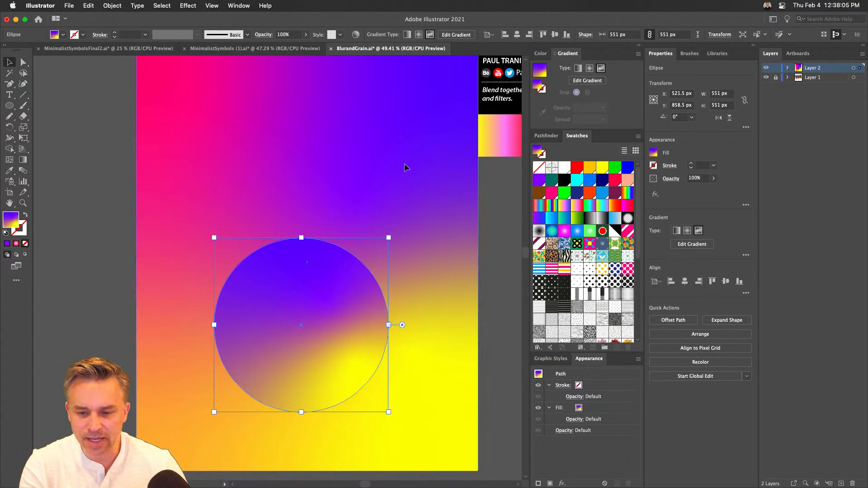
left_click(375, 263)
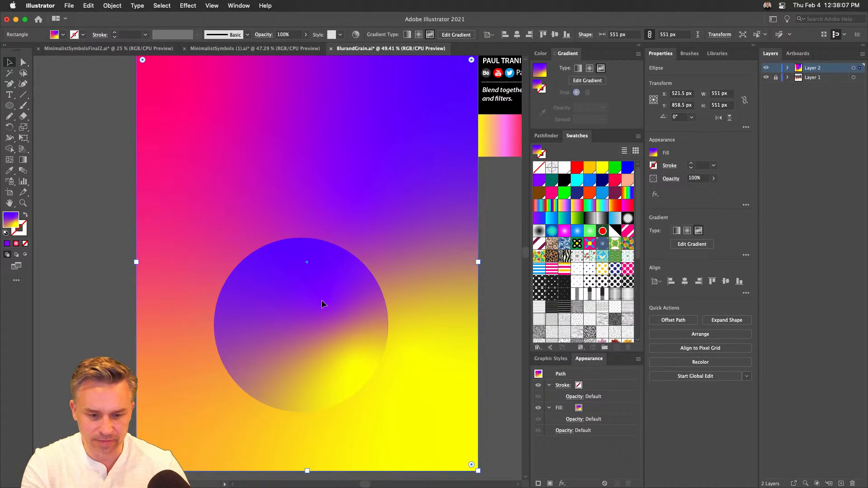
left_click(304, 307)
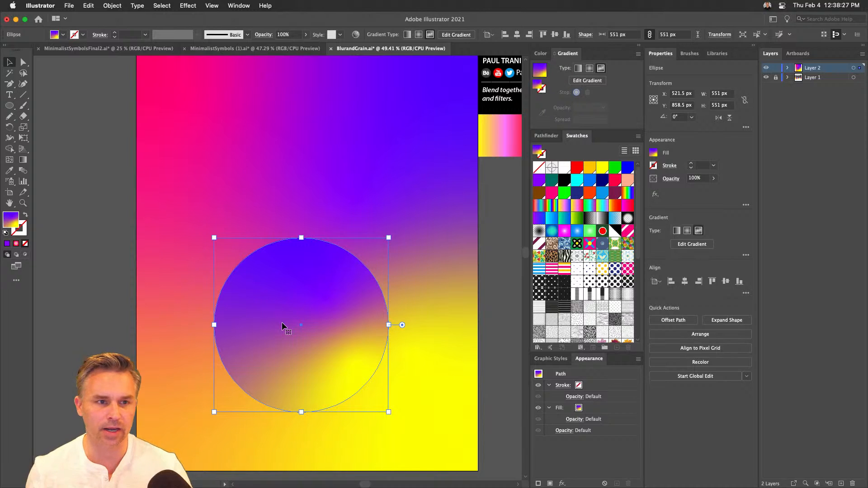
- Switch to Finder, close the window searching This Mac, and return to the Illustrator artwork
mouse_move(207, 487)
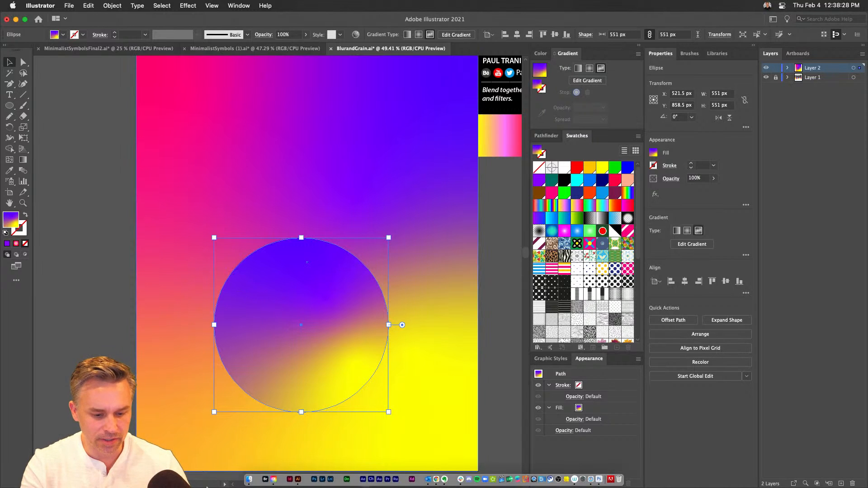
left_click(249, 480)
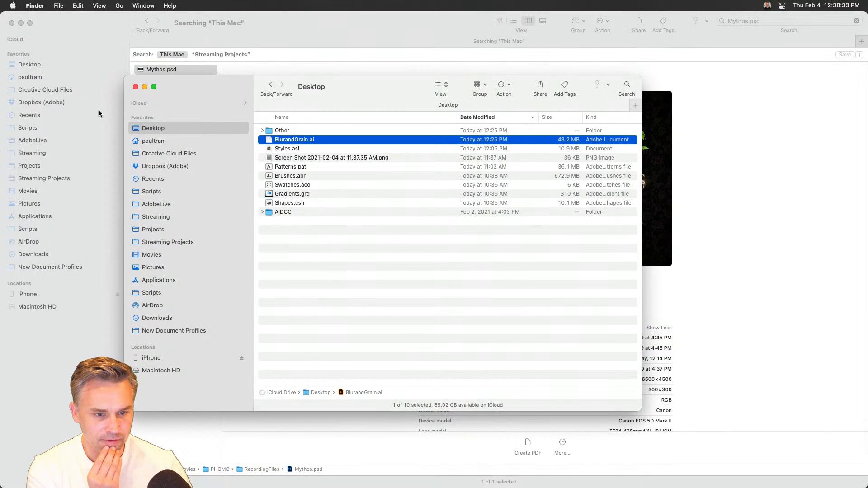
left_click(12, 24)
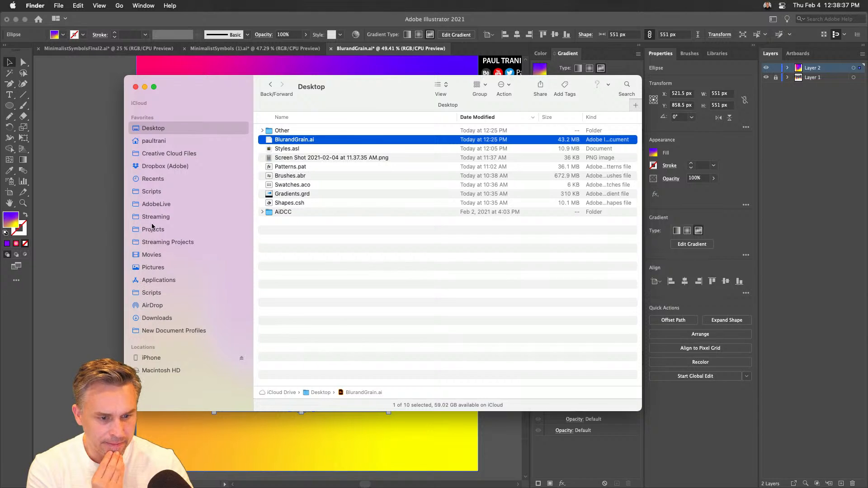
left_click(95, 224)
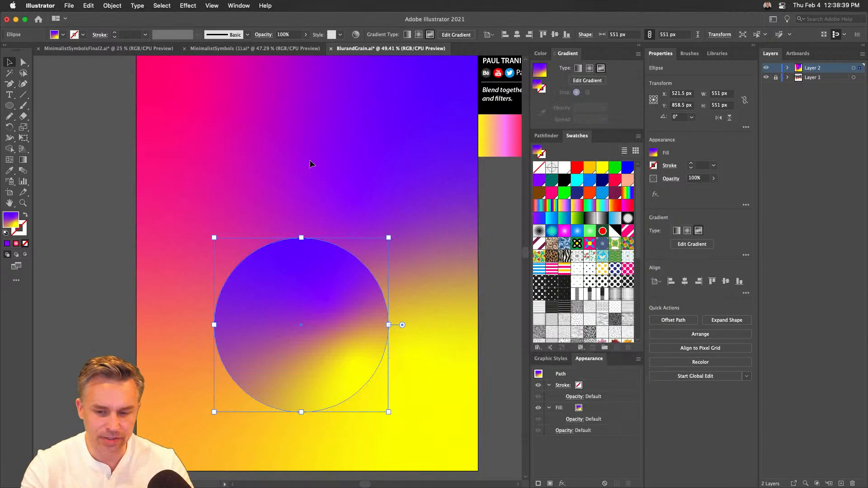
- Examine the gradient blending of the background and along the circle's upper edge at 150% magnification
left_click_drag(425, 142, 251, 198)
key("super+equal")
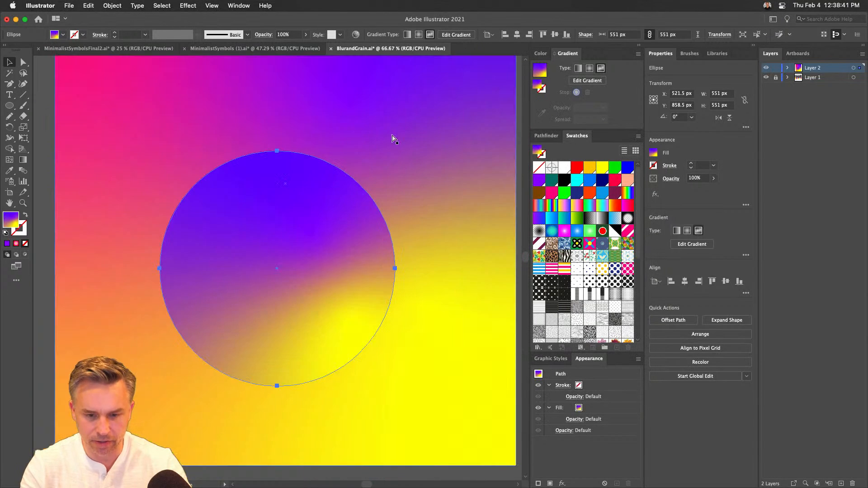
key("super+equal")
key("super+equal")
left_click_drag(393, 130, 81, 409)
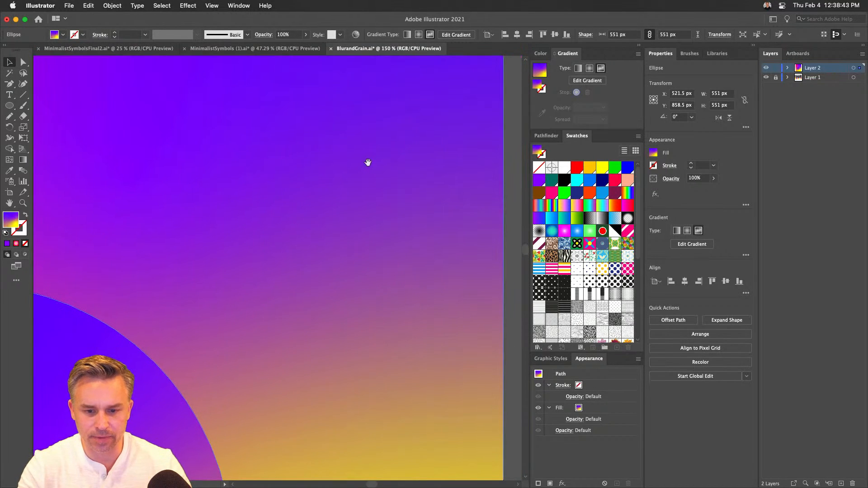
left_click_drag(368, 163, 113, 318)
left_click_drag(305, 216, 141, 315)
left_click_drag(180, 296, 546, 76)
mouse_move(267, 284)
left_mouse_down()
mouse_move(483, 103)
mouse_move(537, 72)
left_mouse_up()
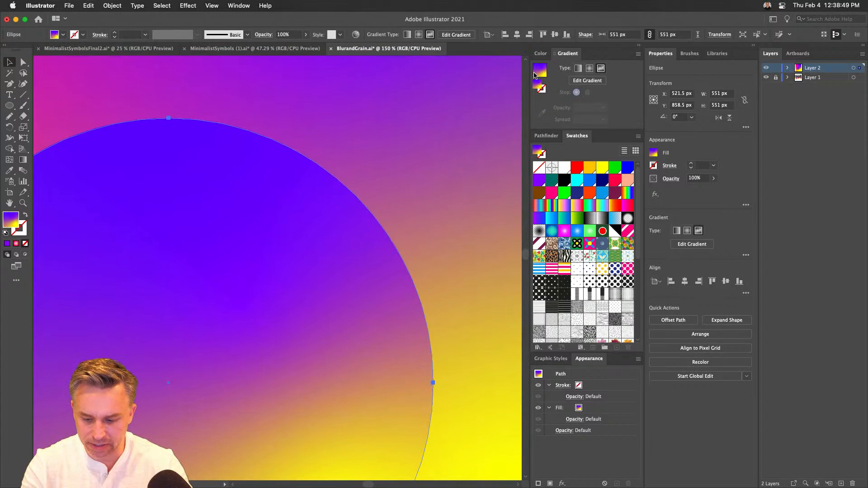
- Duplicate the gradient circle straight up to X 521.5 px, Y 474.5 px, overlapping the original
key("super+minus")
key("super+minus")
left_click_drag(266, 157, 265, 244)
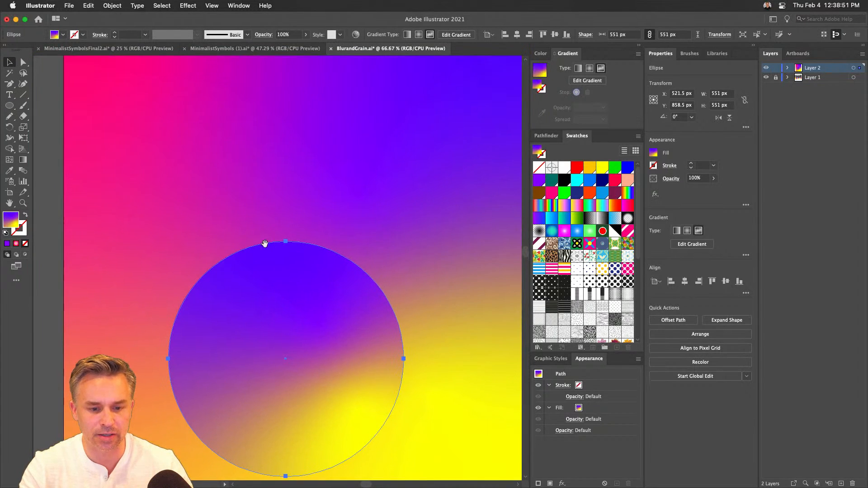
left_click_drag(237, 302, 250, 173)
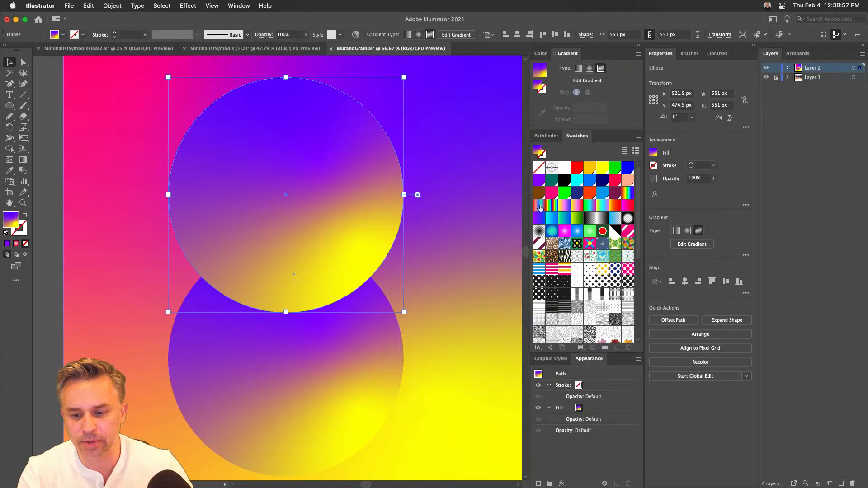
- Fill the upper circle with the yellow-pink-red gradient swatch, convert it to a freeform gradient and place a yellow point at its lower right
left_click(578, 208)
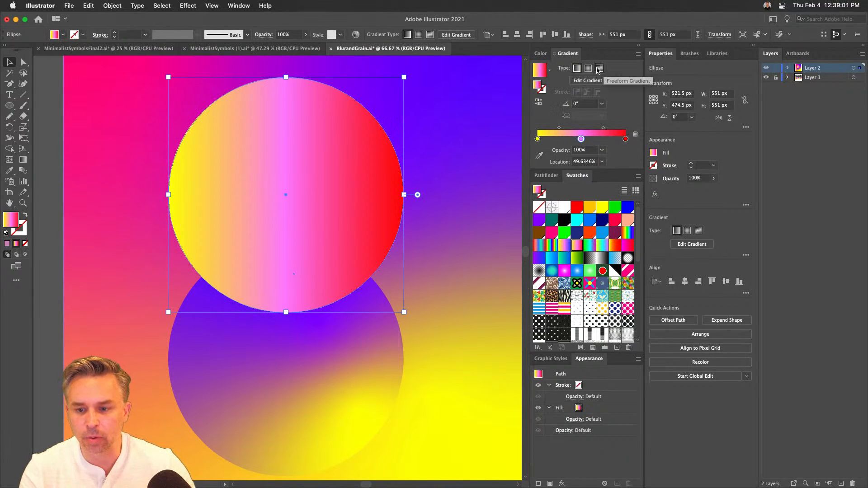
left_click(599, 69)
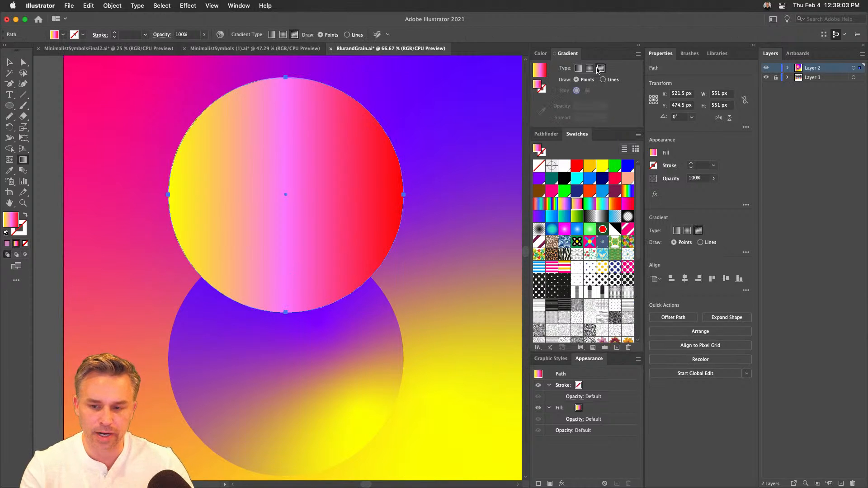
left_click(224, 122)
double_click(224, 122)
left_click(144, 153)
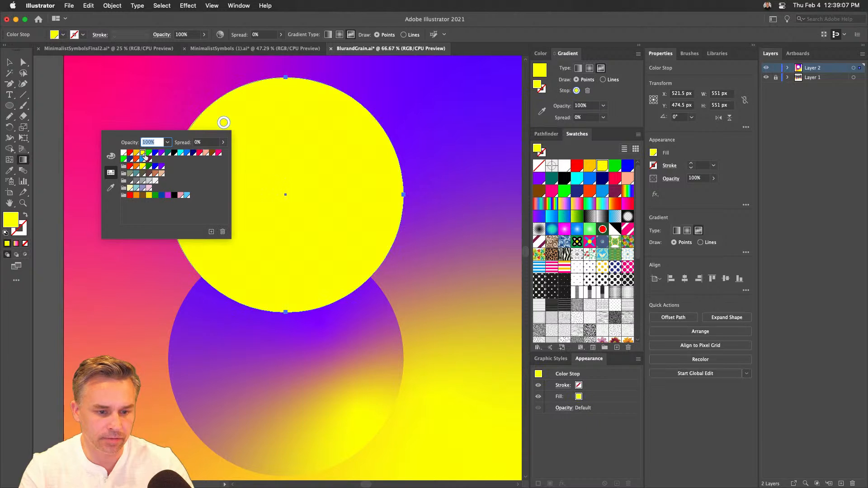
left_click(324, 256)
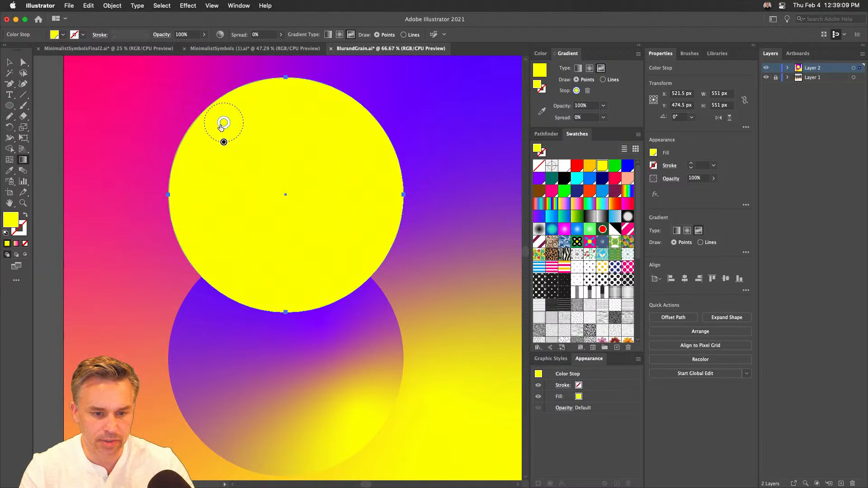
left_click_drag(223, 122, 330, 256)
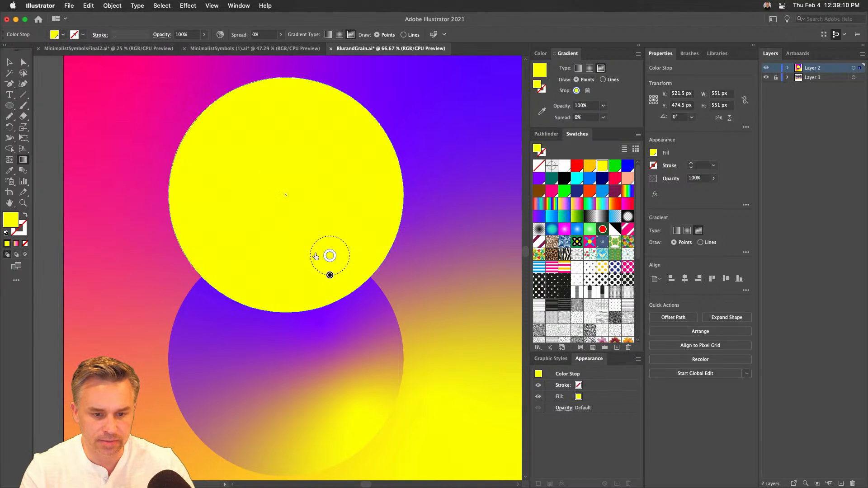
- Add a magenta gradient point at the upper circle's upper left and move the yellow point closer to the lower-right edge
left_click(228, 132)
double_click(227, 132)
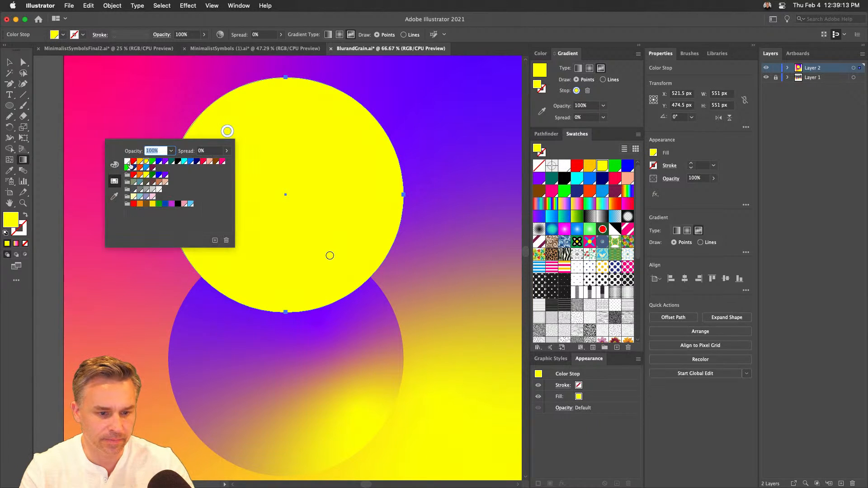
left_click(222, 161)
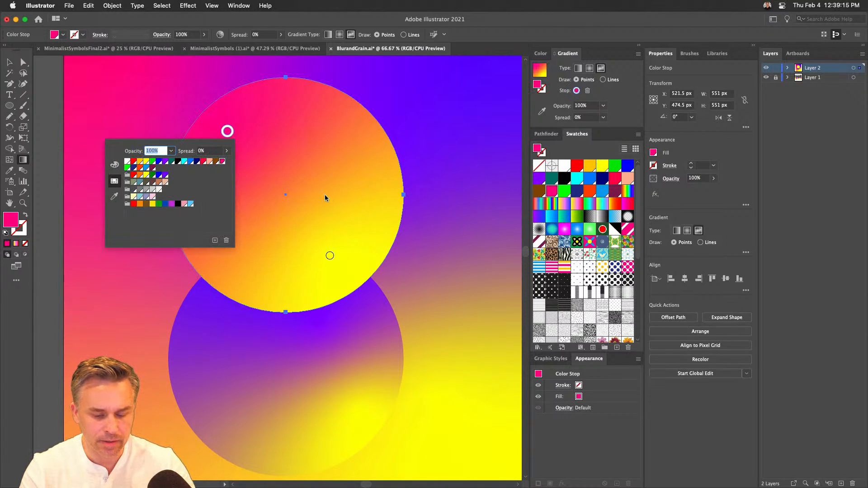
left_click_drag(330, 254, 339, 269)
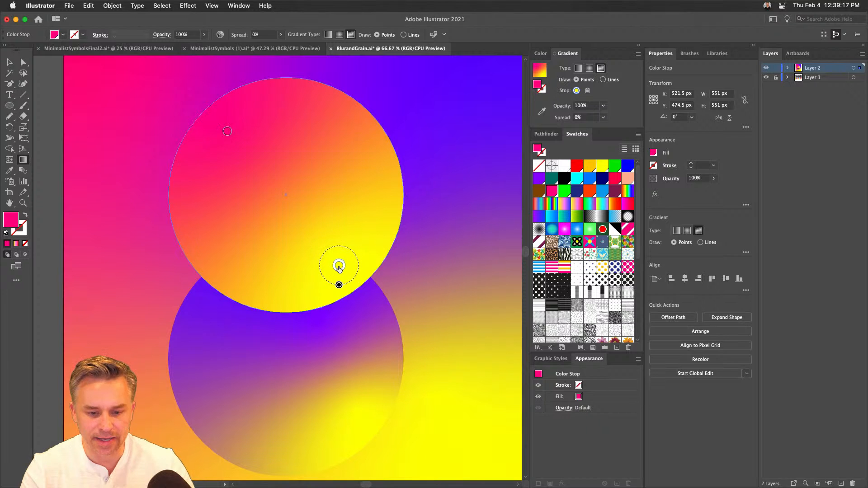
left_click(340, 268)
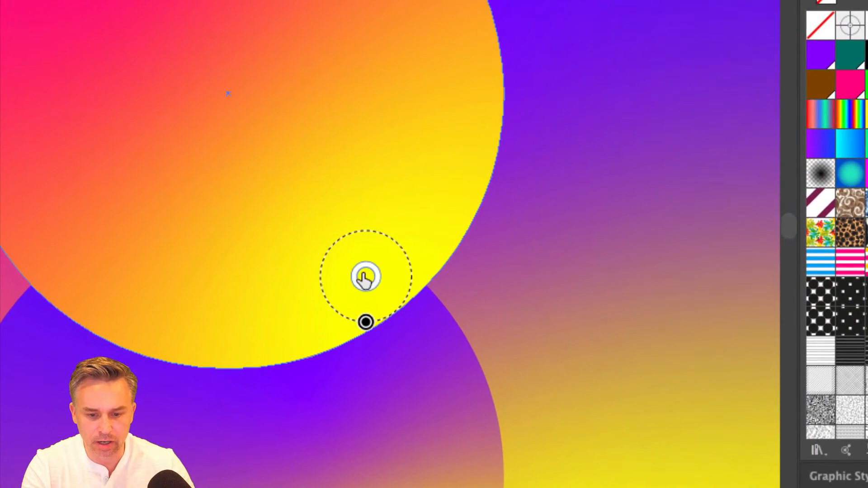
- Add two white gradient points along the upper circle's lower-right edge and leave gradient editing
key("a")
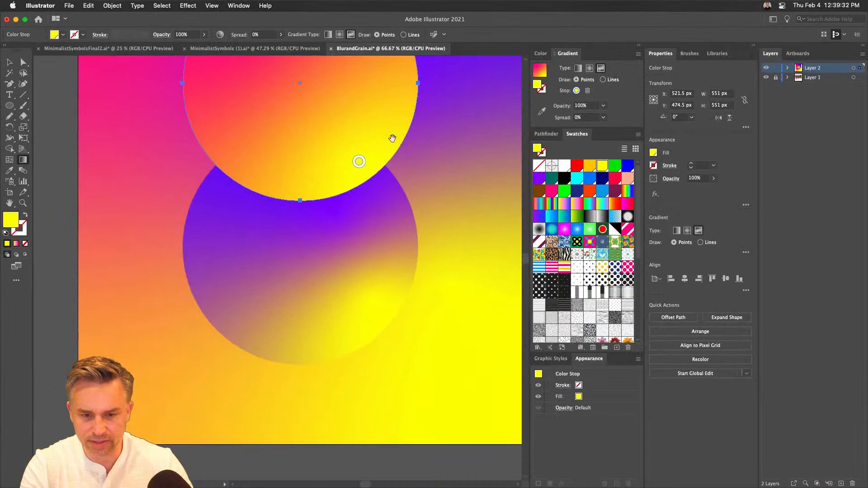
left_click(391, 121)
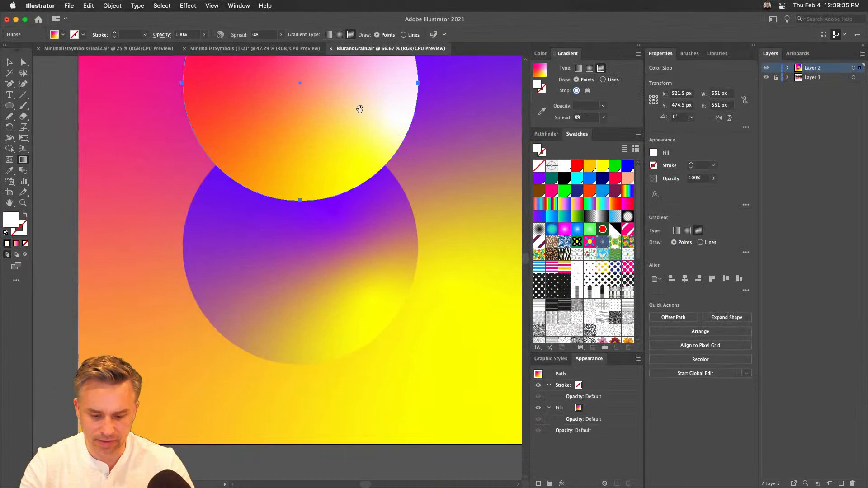
left_click(374, 146)
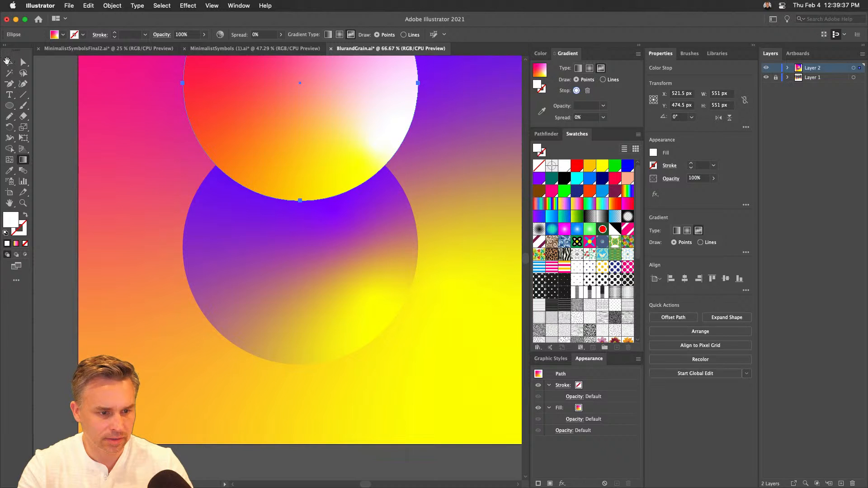
left_click(8, 62)
left_click_drag(203, 77, 216, 196)
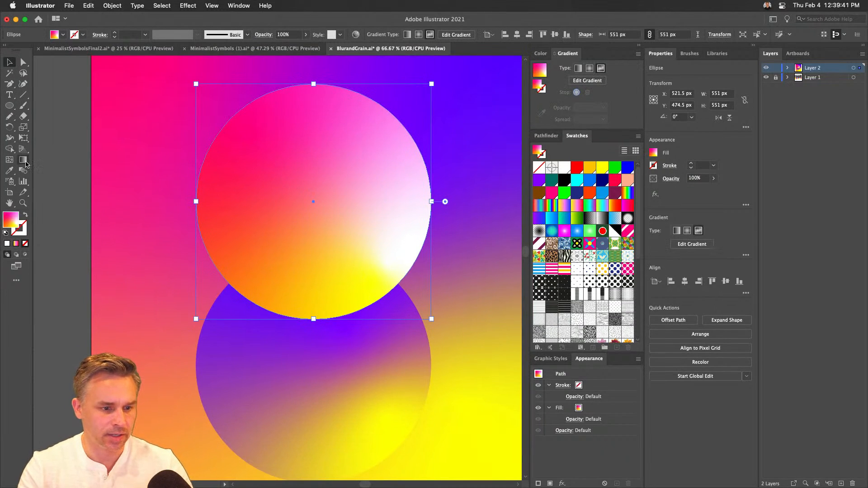
- Reopen the upper circle's gradient for editing and delete its two white points
left_click(25, 162)
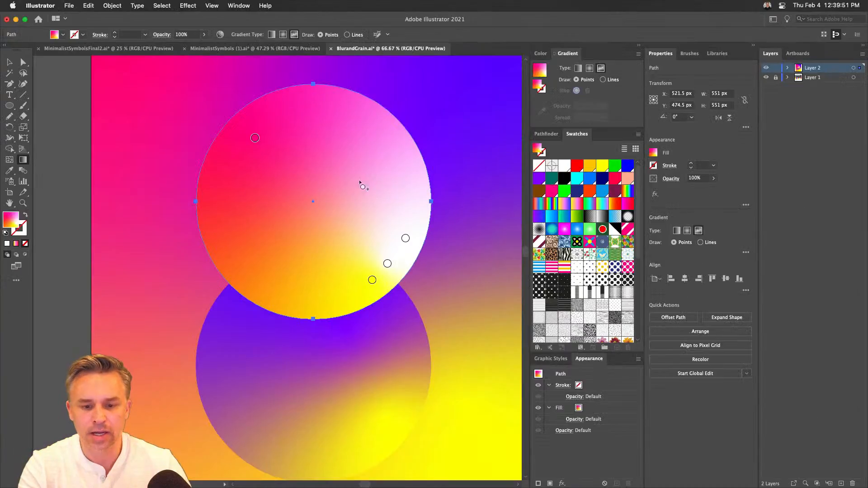
left_click(406, 240)
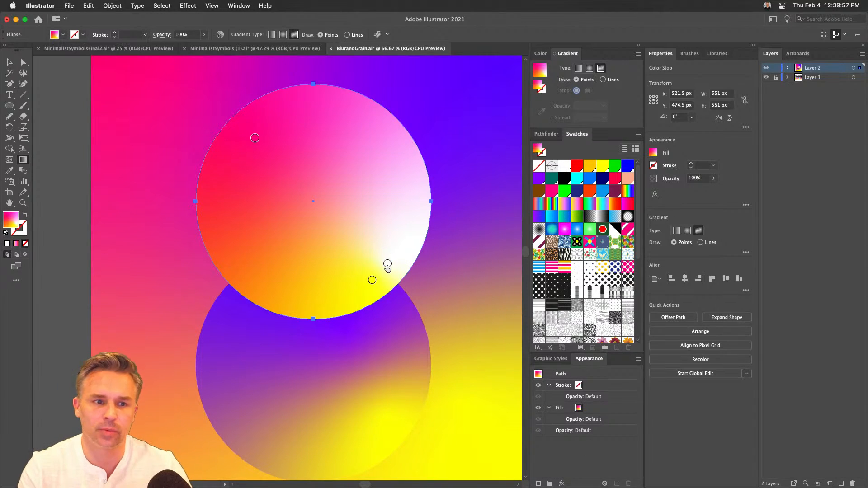
key("Delete")
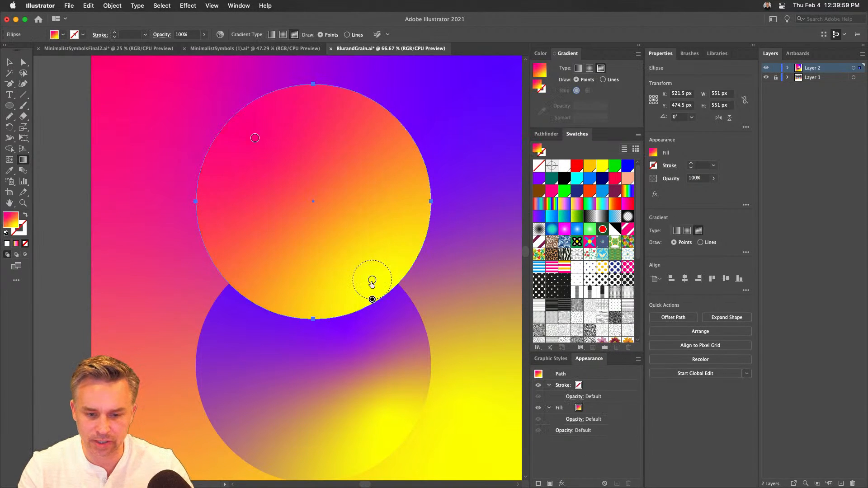
- Extend the yellow point into a curved gradient line of four yellow stops up the upper circle's right edge
left_click(372, 280)
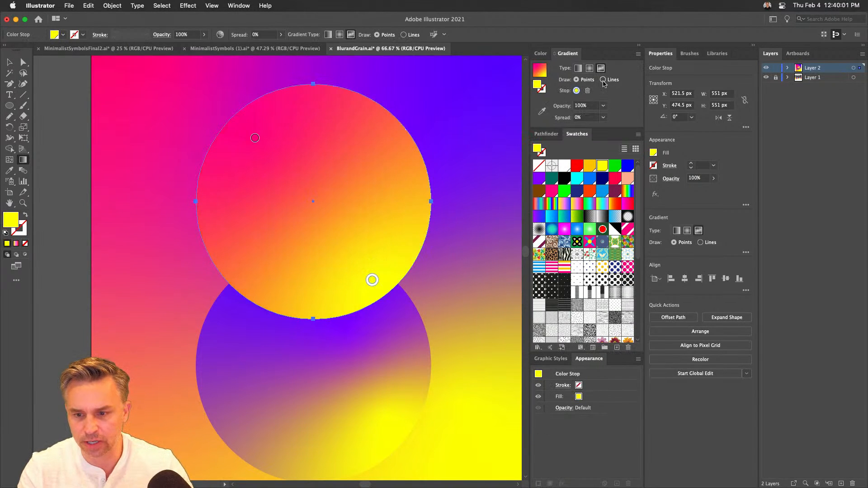
left_click(603, 80)
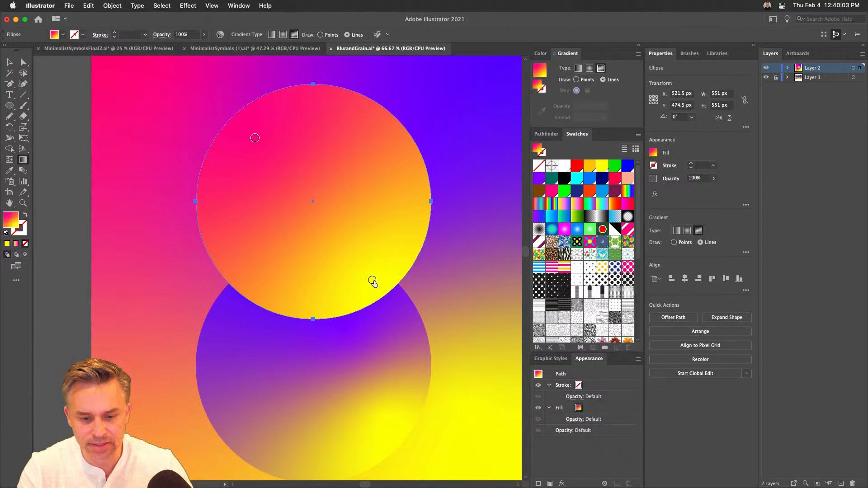
left_click_drag(372, 281, 403, 247)
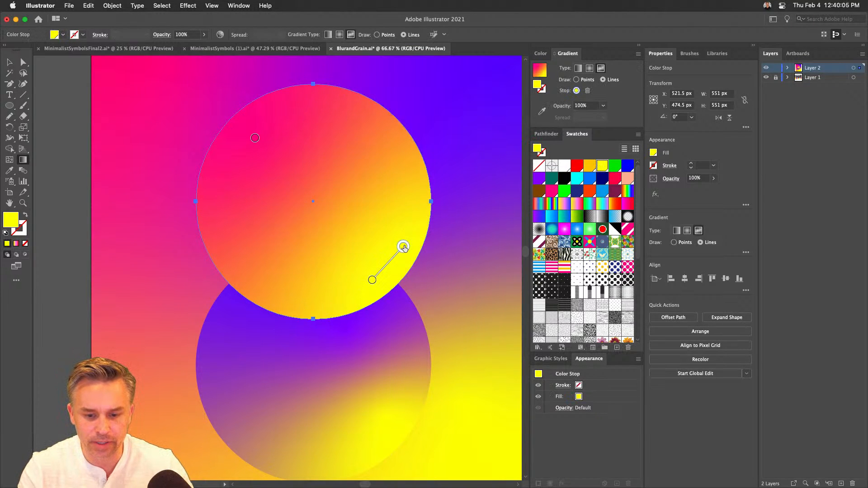
left_click(421, 179)
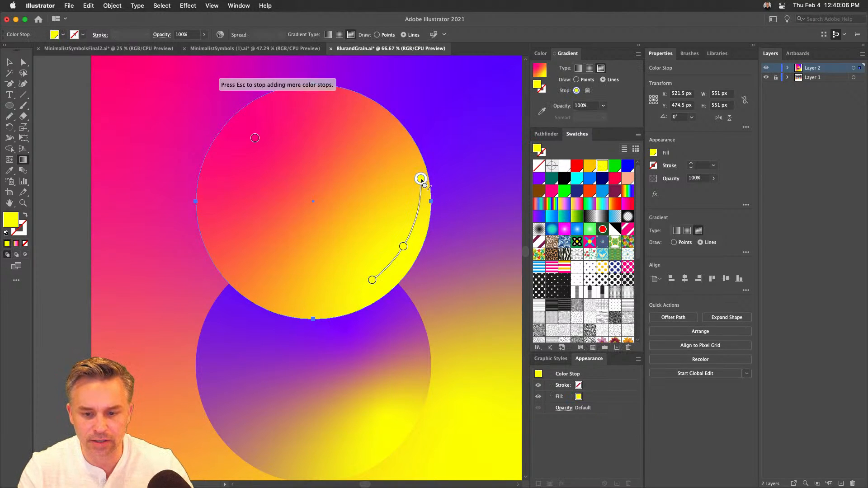
left_click(403, 142)
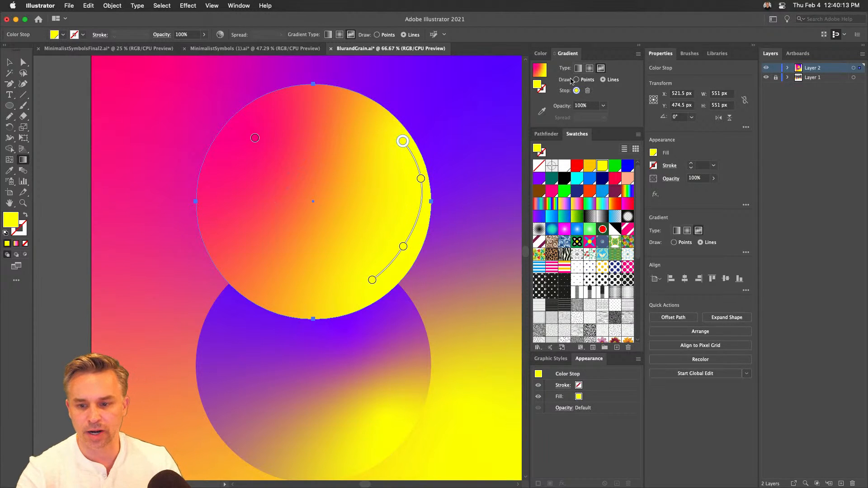
- Return to drawing points, add a cyan gradient point near the upper circle's center, then end gradient editing and deselect
left_click(576, 79)
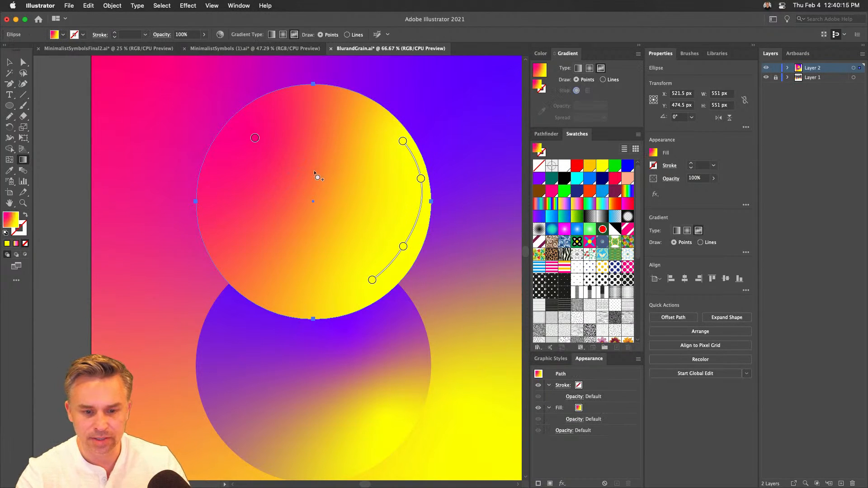
left_click(304, 196)
double_click(304, 196)
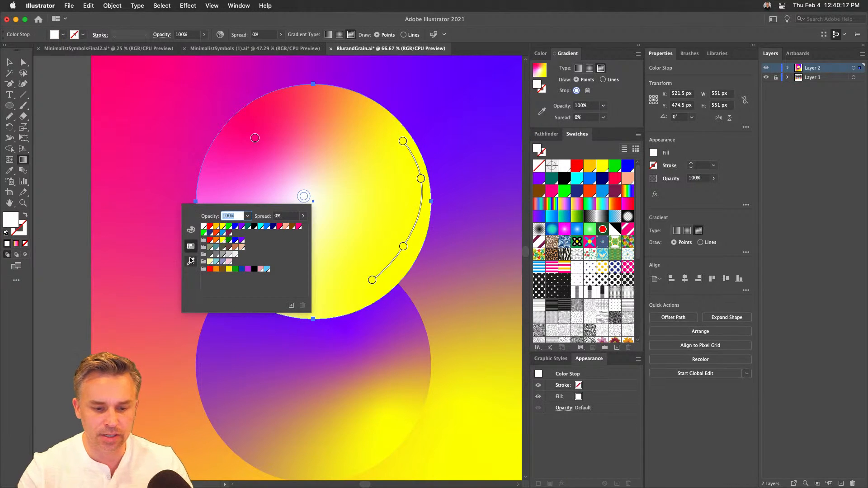
left_click(261, 227)
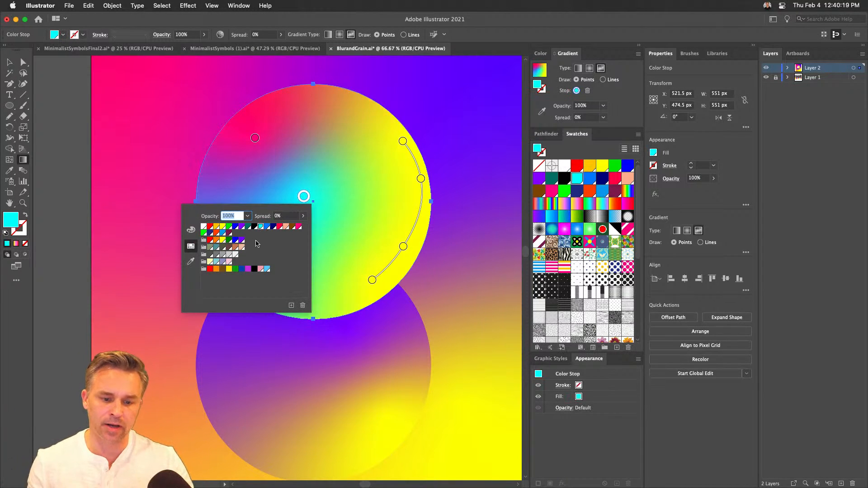
left_click(65, 153)
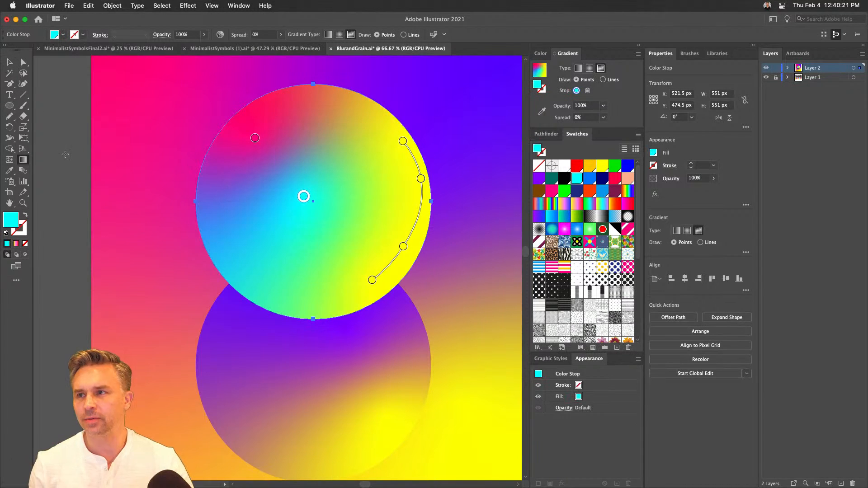
left_click(11, 60)
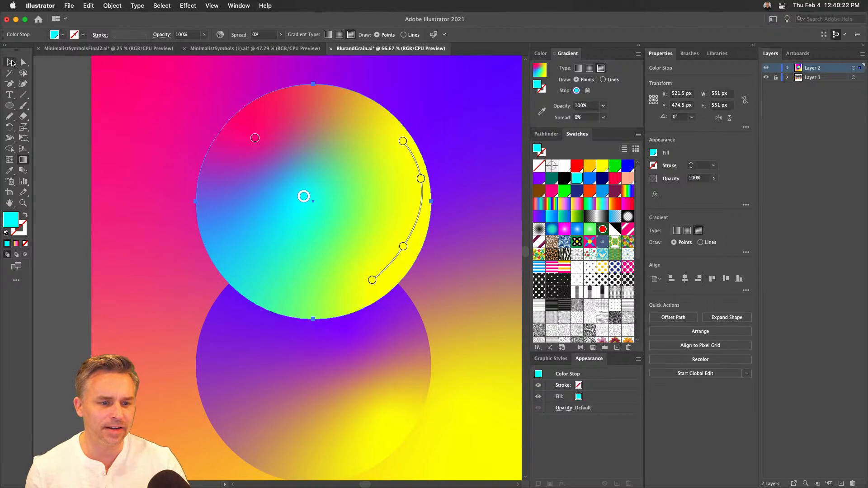
left_click(64, 148)
- Collapse the inner panel docks to icons and duplicate the background with both circles to the left, at X -543 px, Y 660 px
key("super+minus")
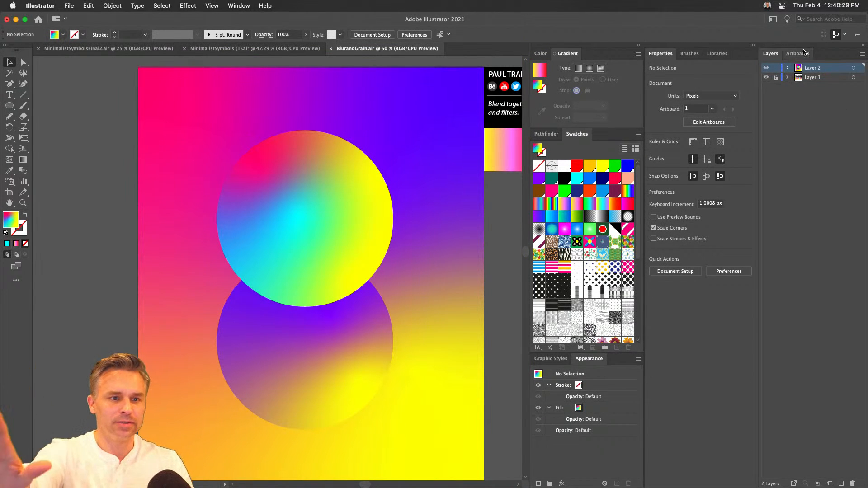
left_click_drag(104, 144, 354, 437)
left_click_drag(196, 279, 213, 269)
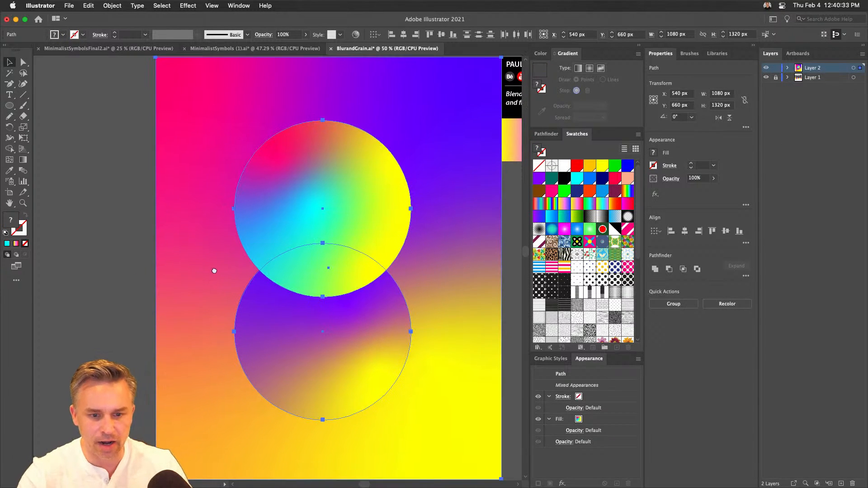
left_click(753, 45)
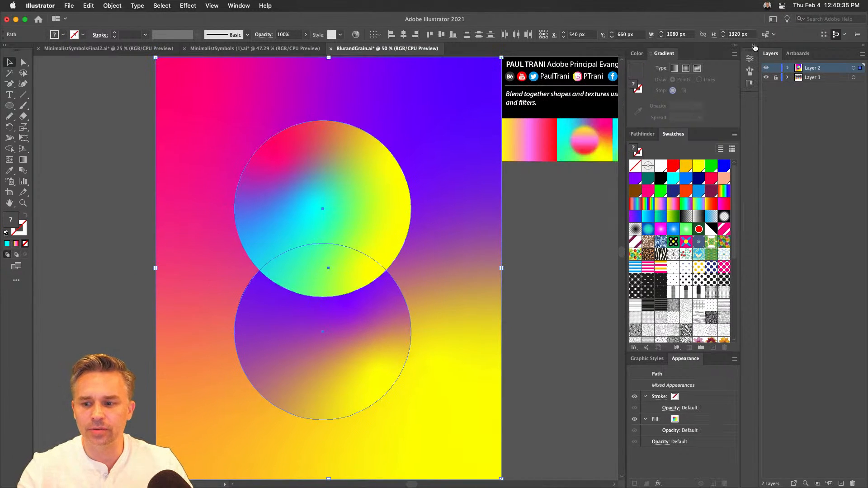
left_click(736, 45)
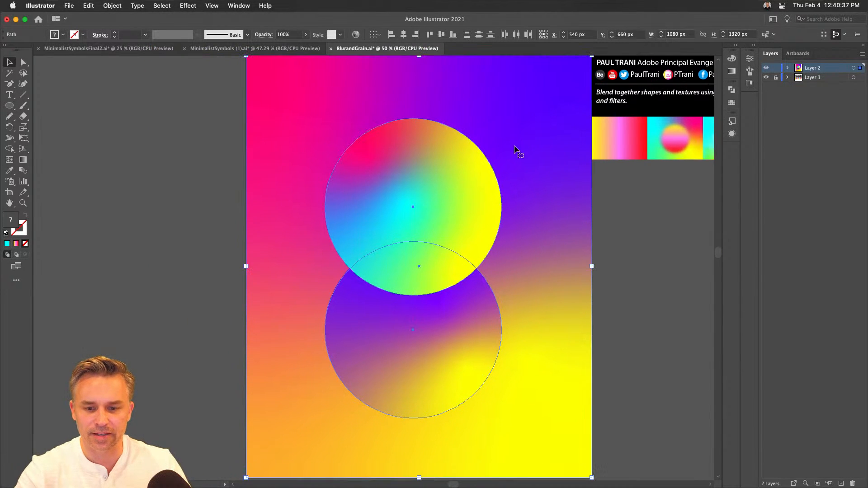
left_click_drag(529, 186, 183, 190)
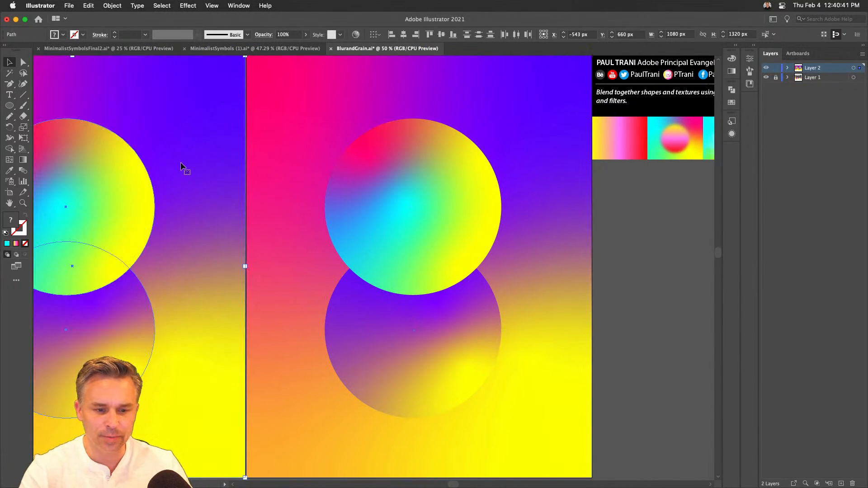
scroll(253, 181, "left", 5)
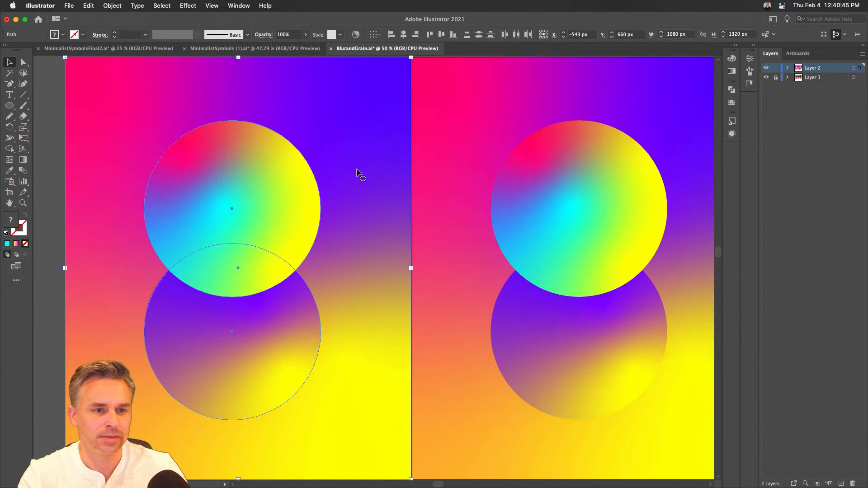
scroll(370, 175, "right", 5)
scroll(370, 174, "up", 1)
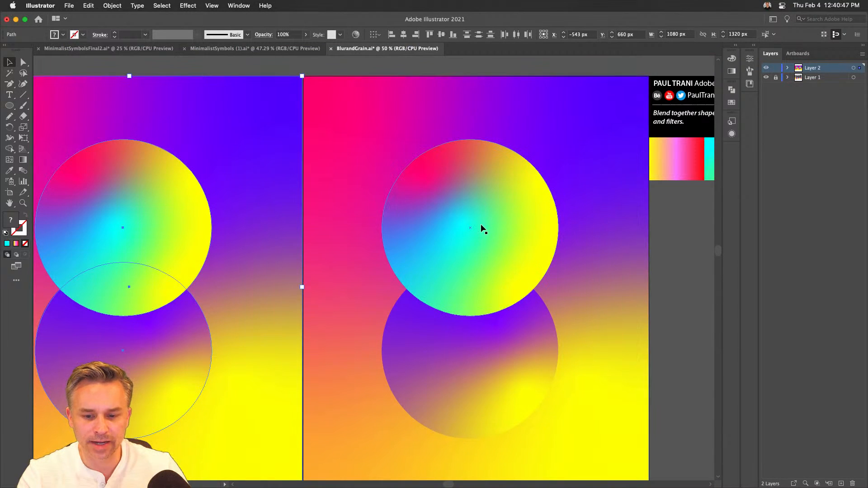
- Show the gradient points of the right artwork's upper circle and expand the collapsed inner panel docks
left_click(482, 228)
scroll(444, 226, "right", 4)
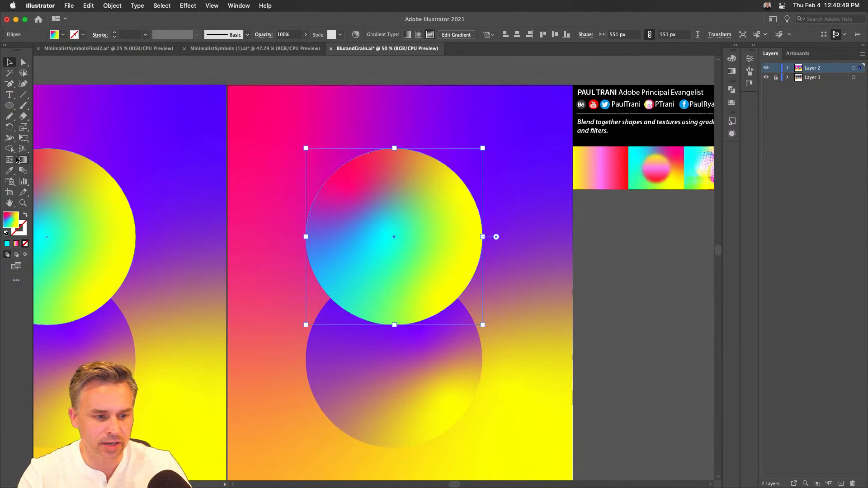
left_click(22, 161)
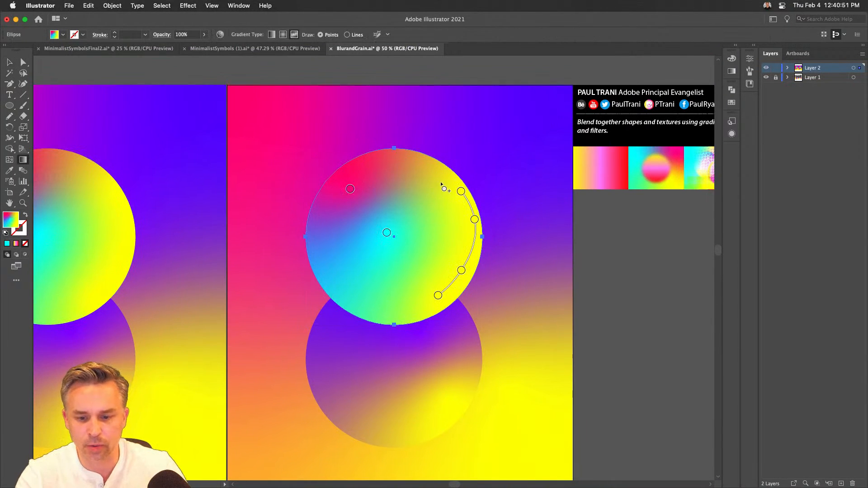
left_click(735, 47)
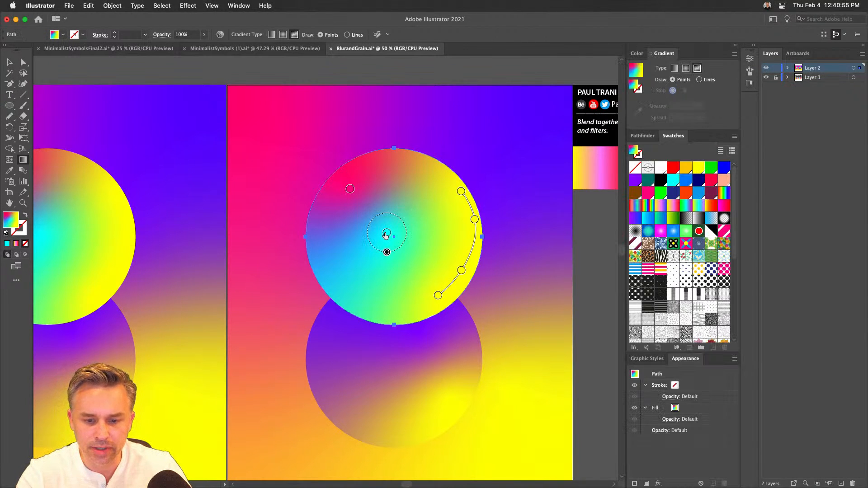
- Inspect the color options of the upper circle's cyan gradient point, then end gradient editing and deselect
left_click(386, 233)
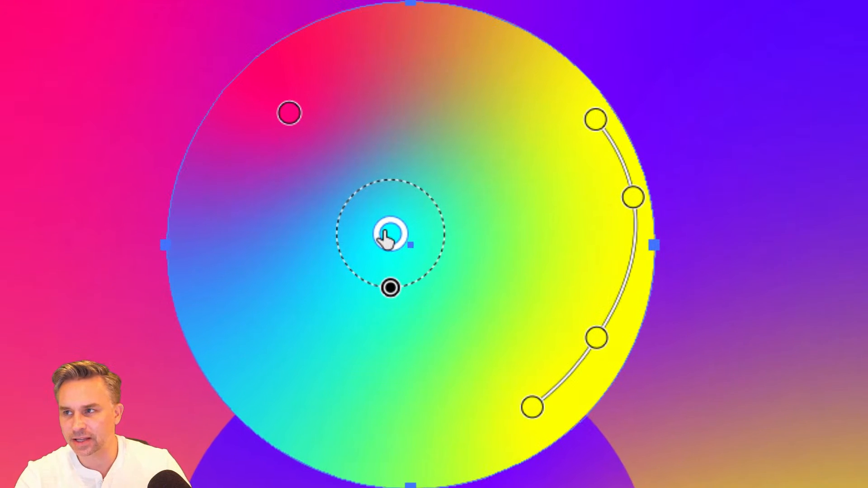
double_click(385, 235)
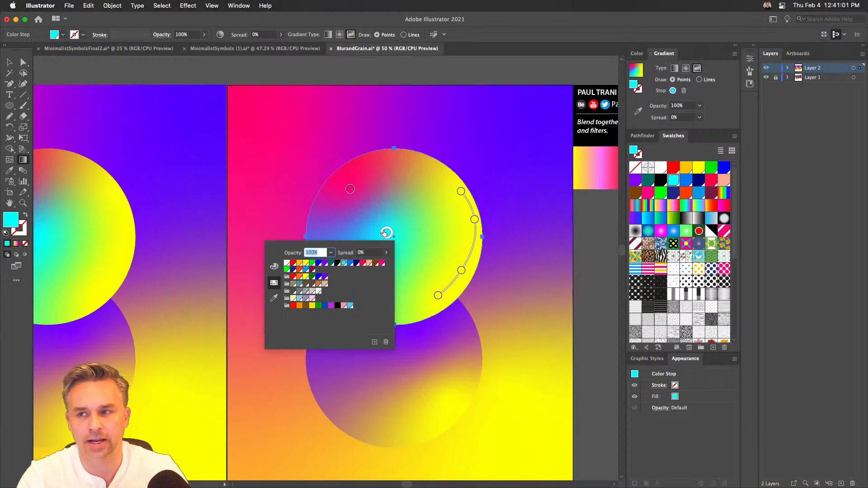
left_click(9, 64)
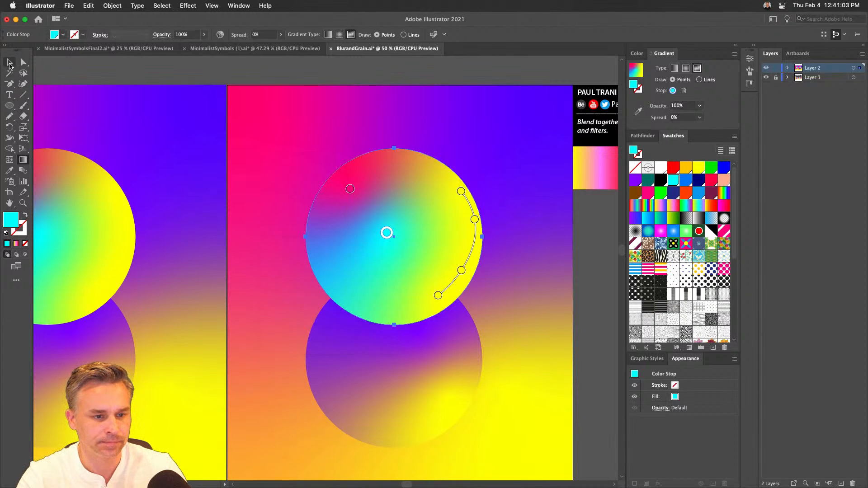
left_click(10, 64)
left_click(94, 78)
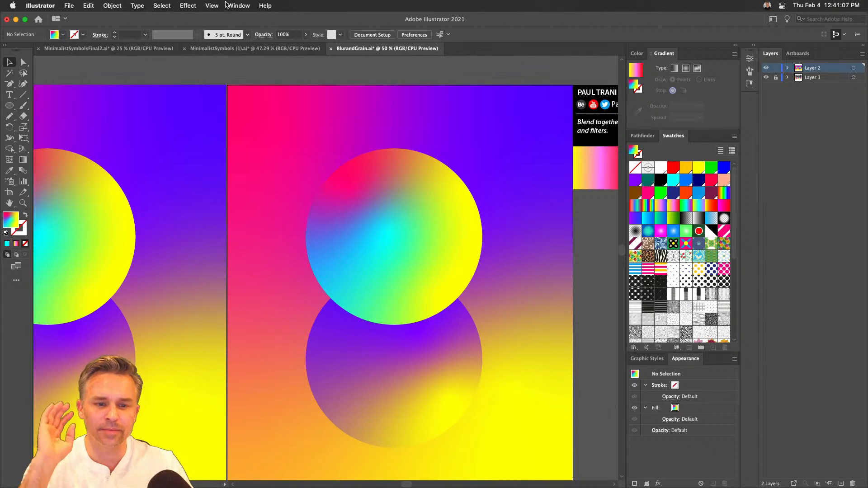
- Hide the artboards so both versions of the artwork appear on a plain canvas
left_click(218, 5)
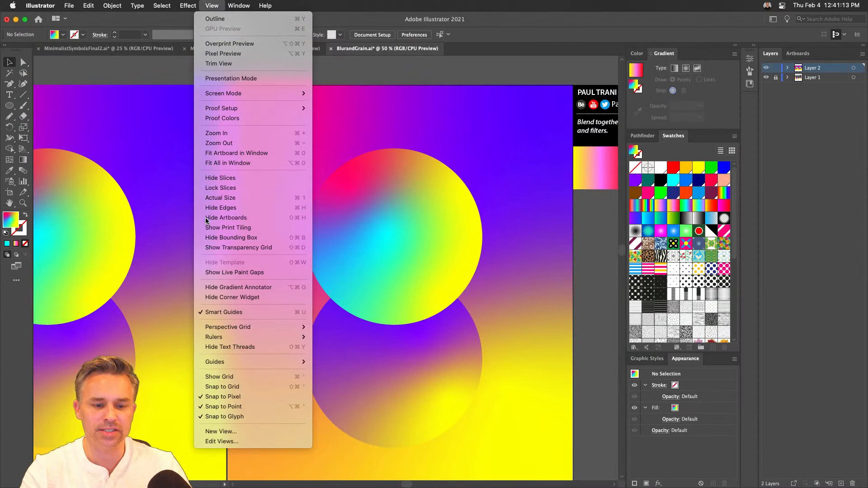
left_click(207, 219)
key("super+minus")
key("super+minus")
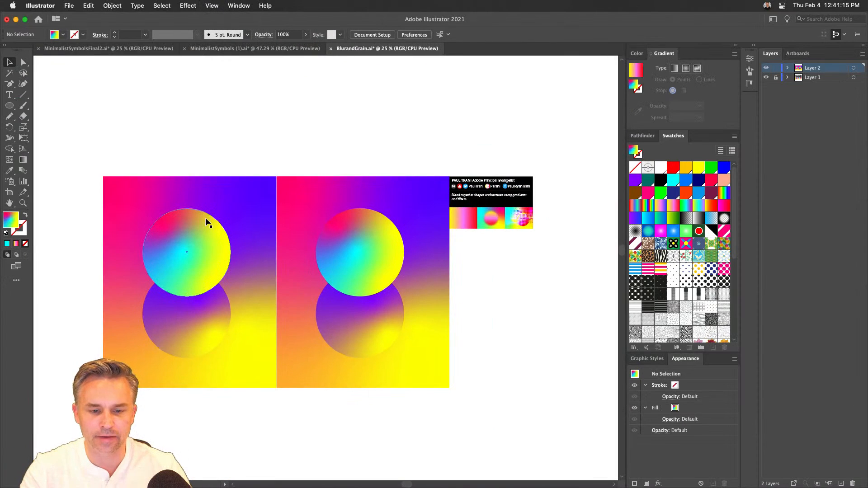
left_click_drag(207, 220, 276, 213)
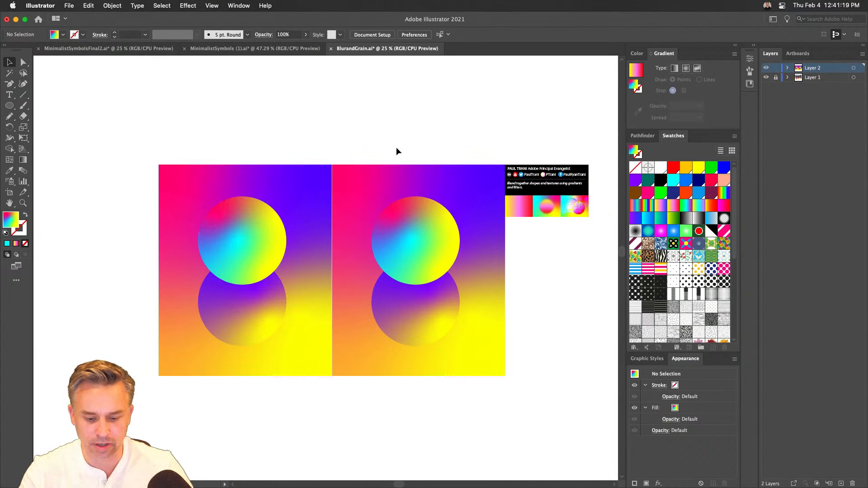
key("super+plus")
key("super+plus")
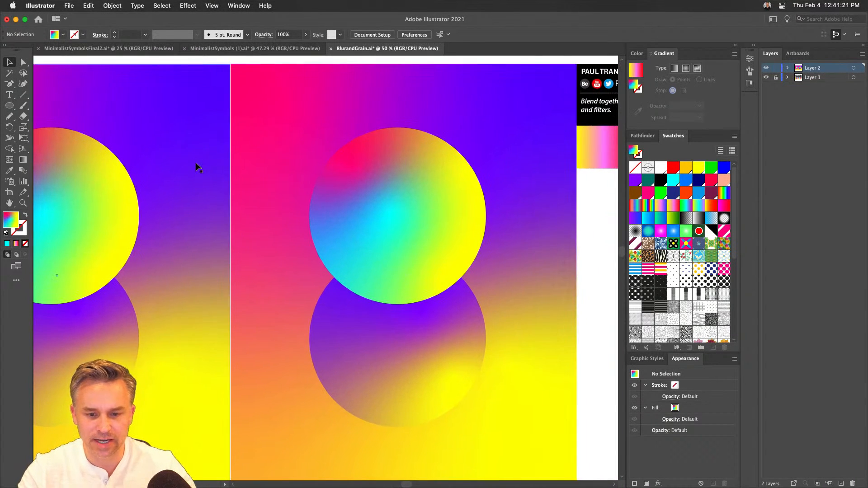
- Apply a Gaussian Blur with a 75-pixel radius to the right artwork's upper circle
left_click(379, 190)
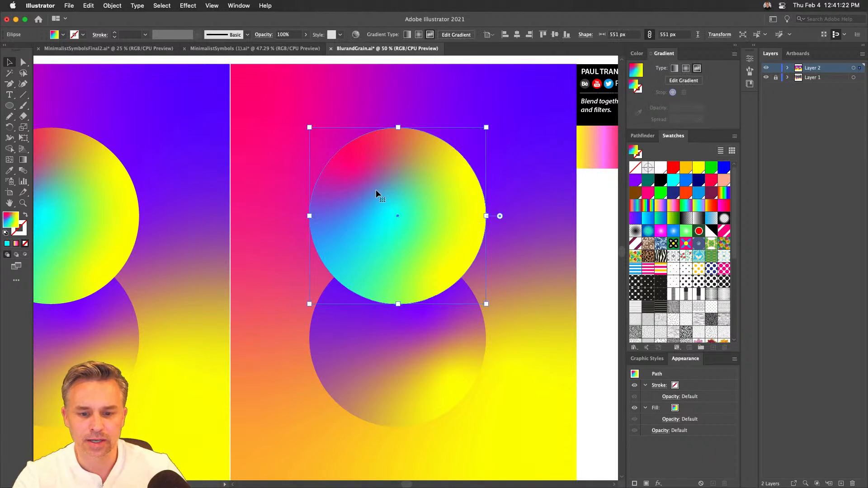
left_click(184, 5)
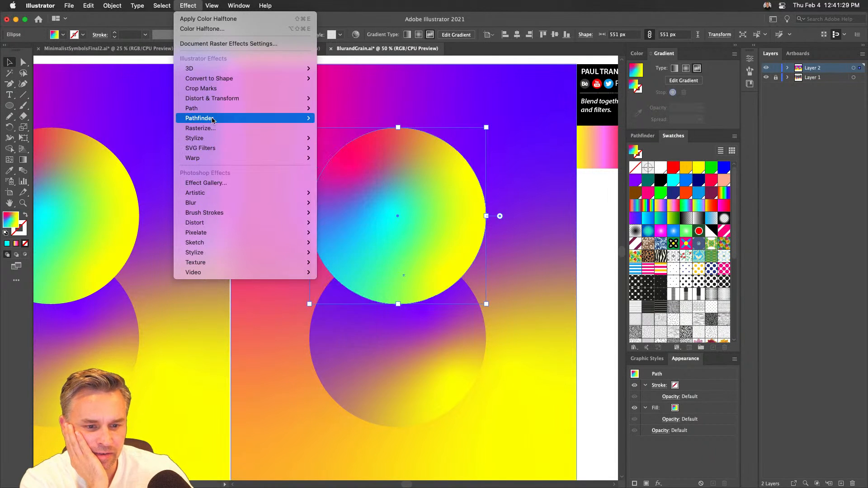
mouse_move(224, 204)
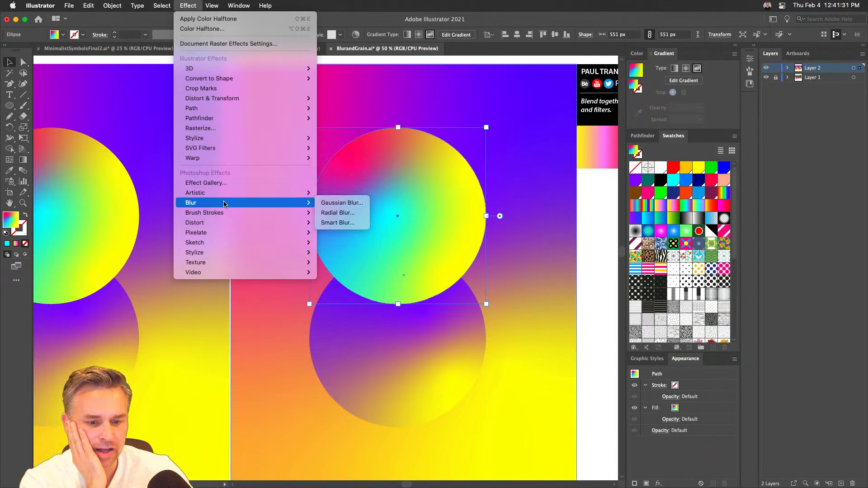
left_click(332, 203)
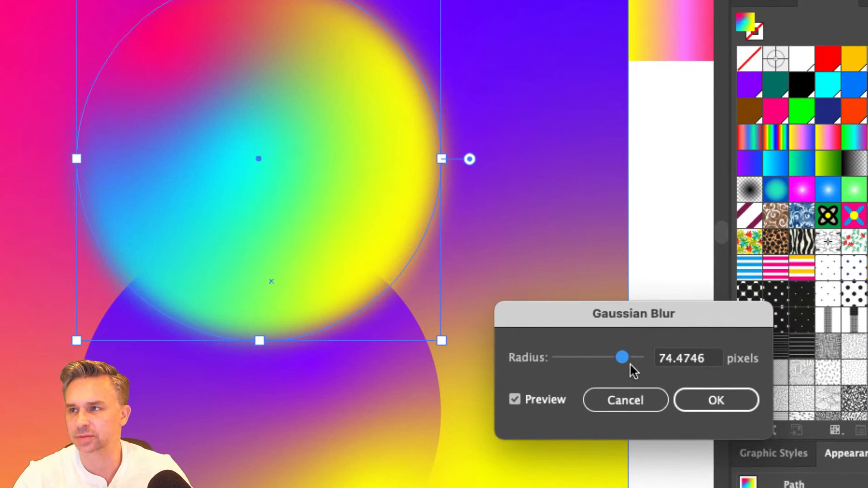
left_click_drag(667, 360, 773, 376)
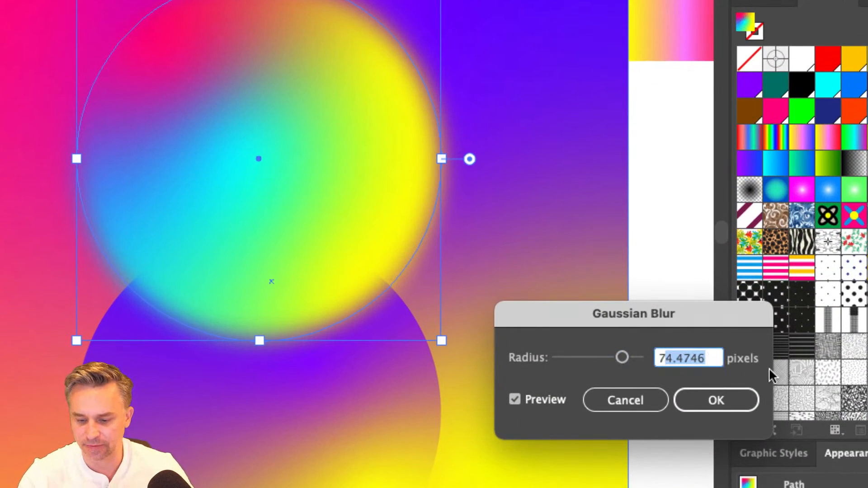
type("5")
key("Tab")
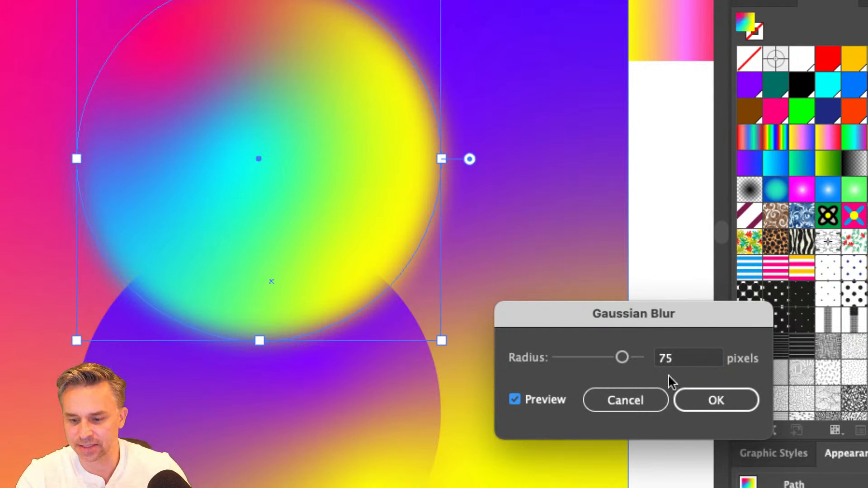
left_click(701, 400)
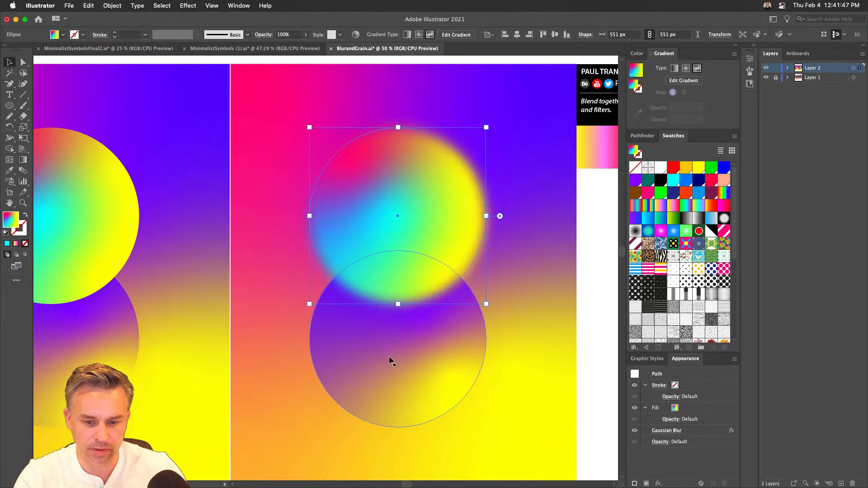
- Apply a Gaussian Blur with a 90-pixel radius to the right artwork's lower circle, then deselect it
left_click(394, 374)
left_click(162, 6)
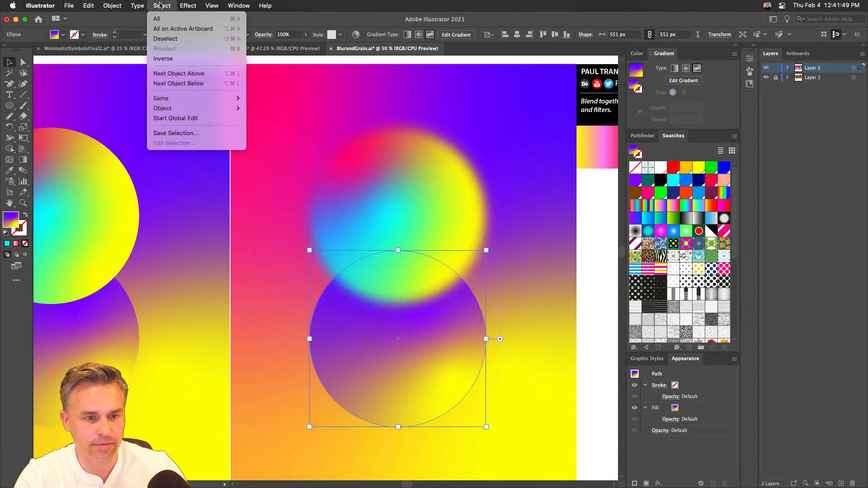
mouse_move(184, 5)
left_click(333, 201)
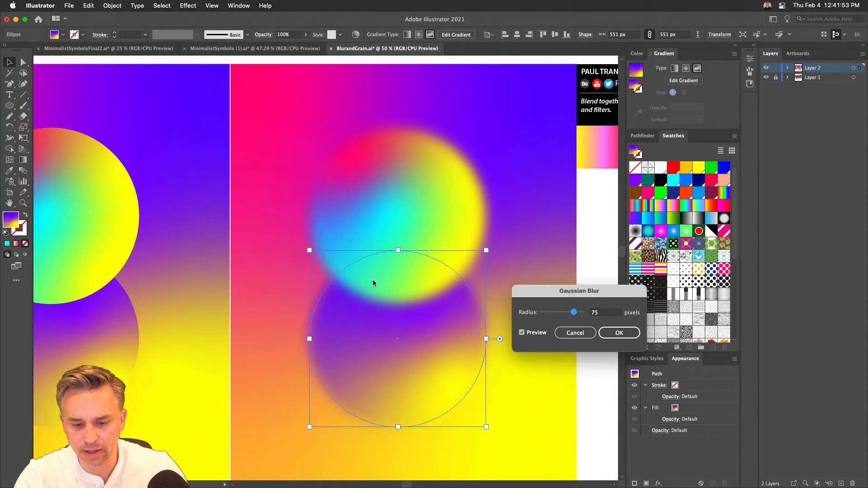
double_click(603, 312)
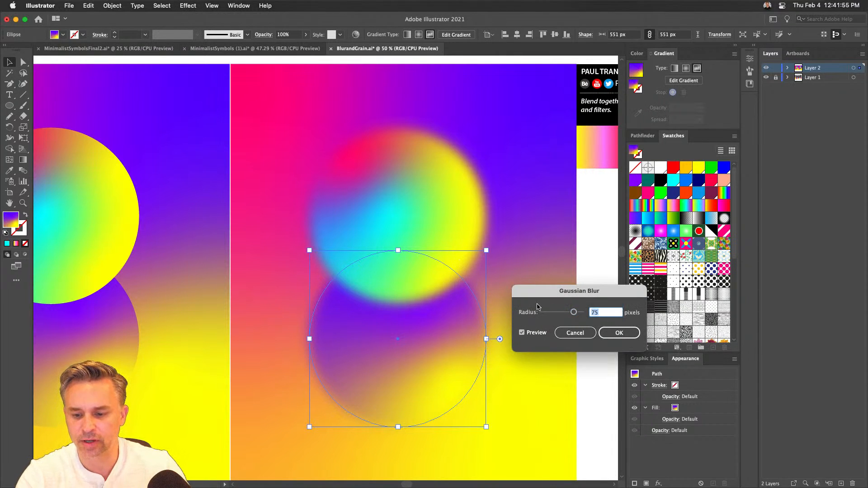
type("90")
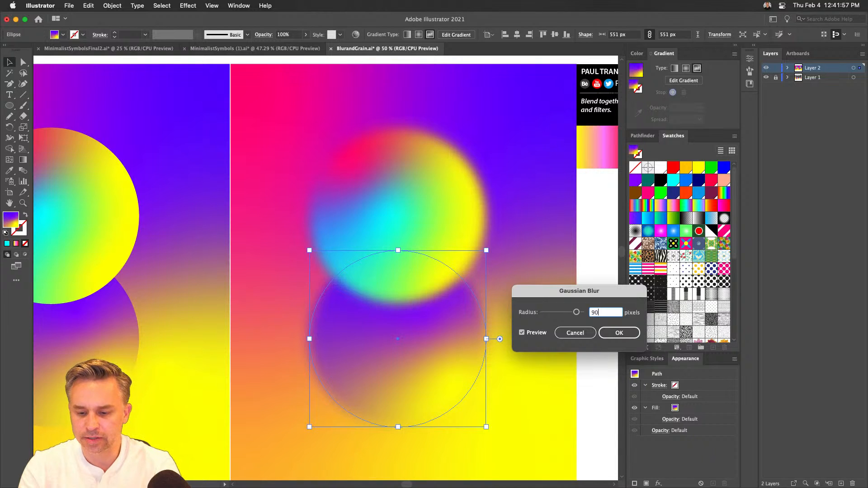
key("Return")
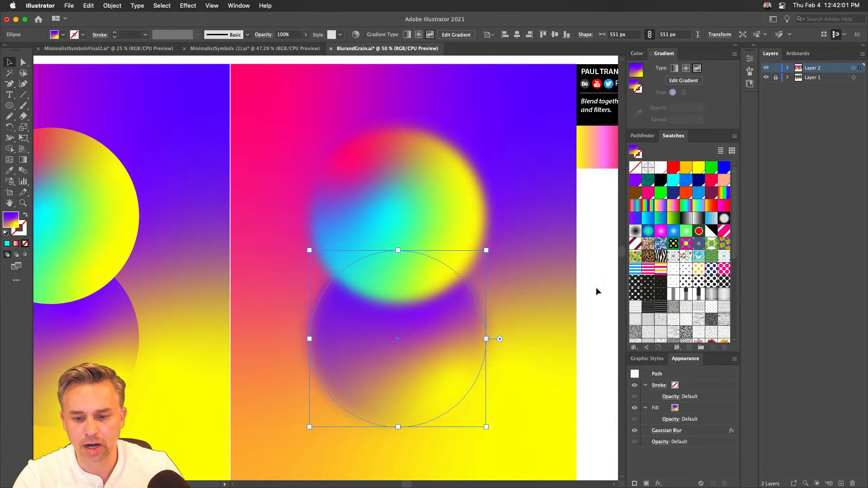
left_click(502, 235)
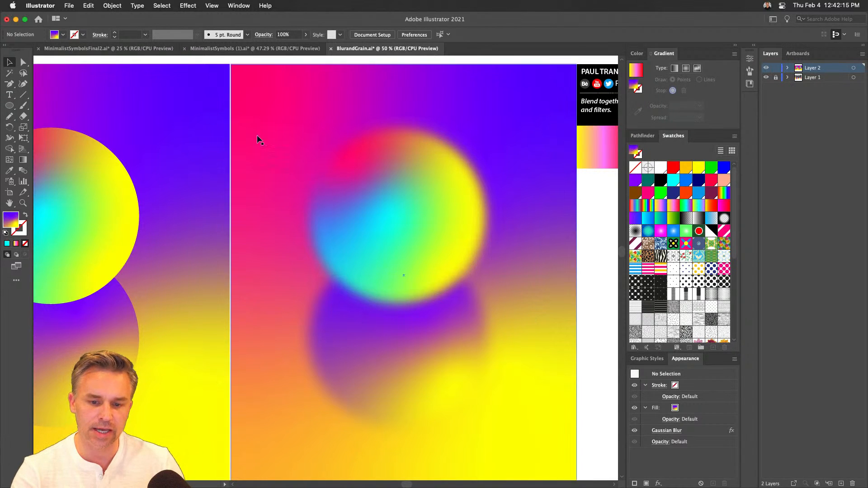
- Duplicate the blurred upper circle, scale the copy to about 177 px, and place it over the original's upper-right edge
left_click(358, 206)
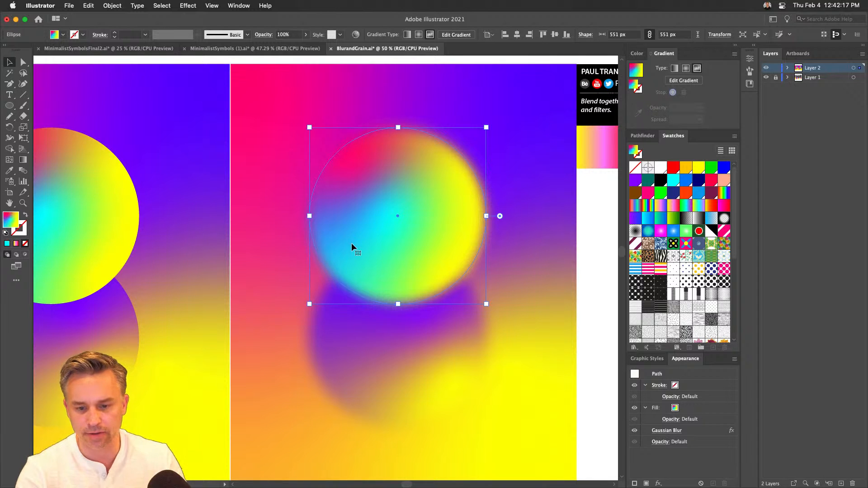
left_click_drag(351, 242, 426, 188)
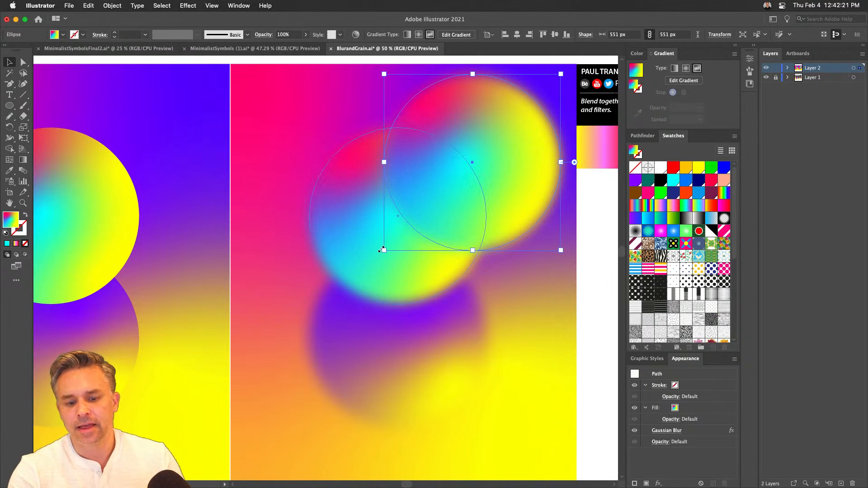
left_click_drag(384, 251, 486, 131)
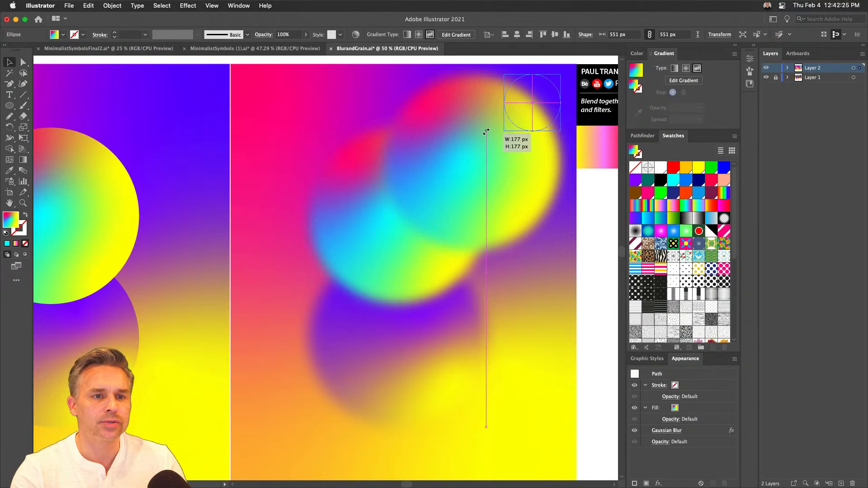
left_click_drag(486, 132, 486, 131)
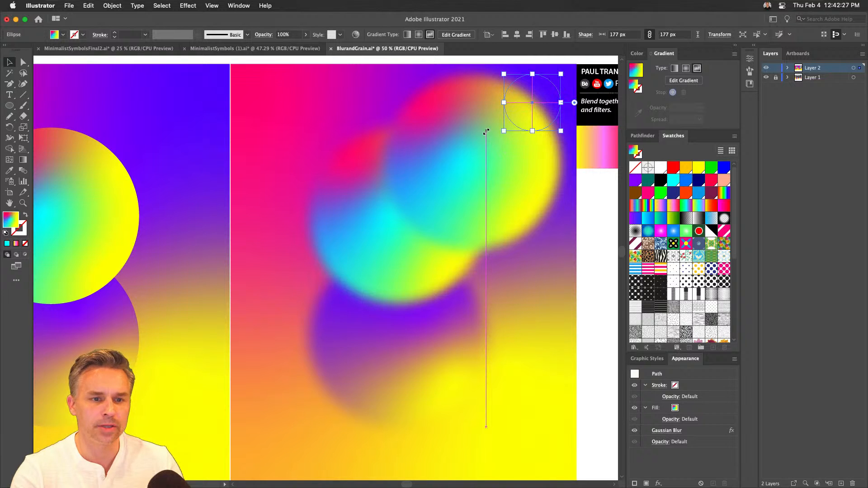
left_click_drag(520, 93, 443, 148)
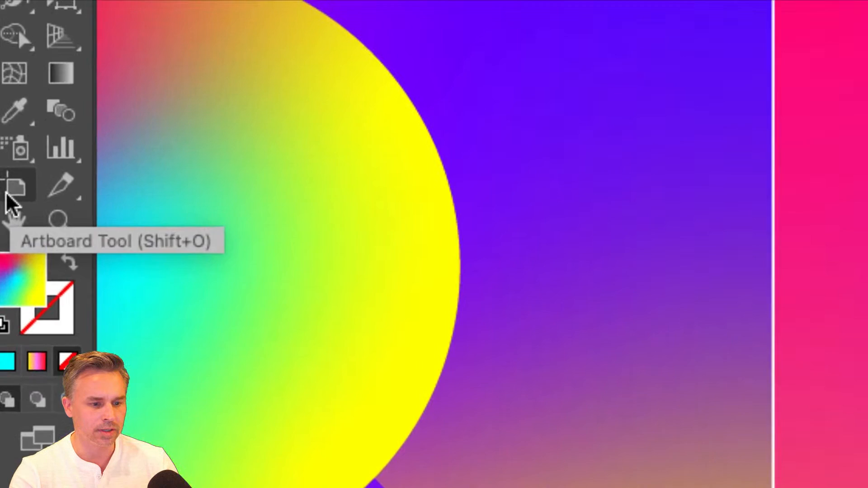
left_click(9, 194)
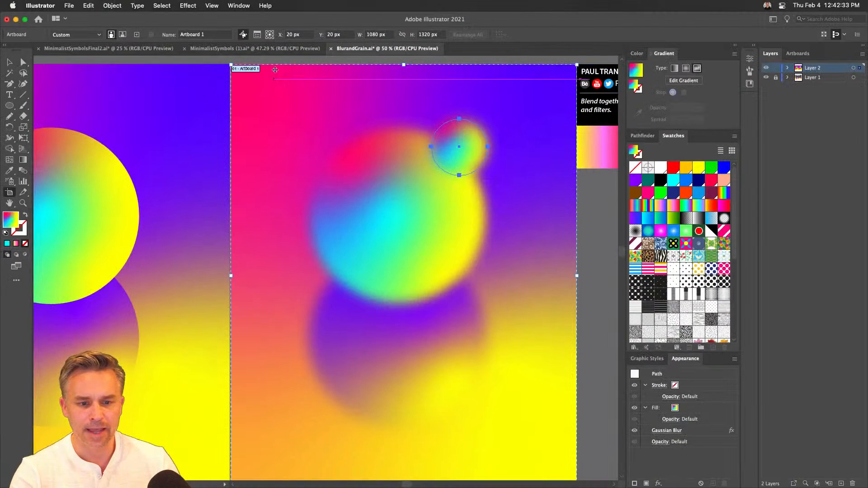
left_click(337, 82)
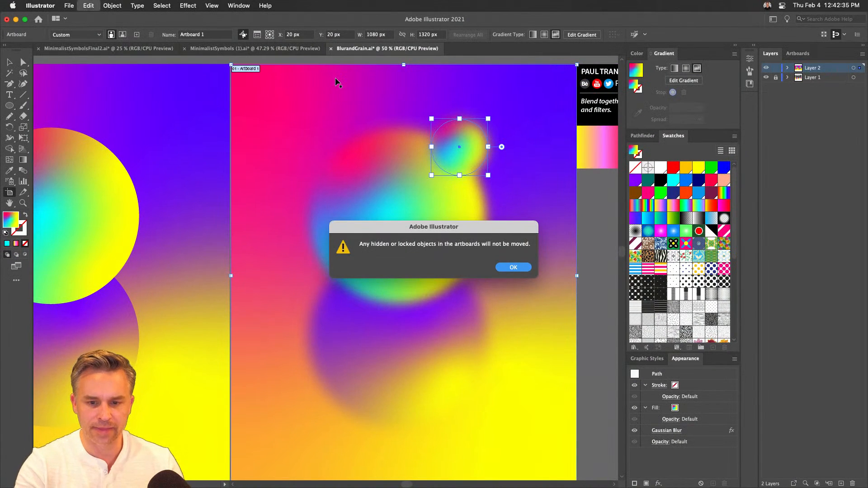
left_click(512, 267)
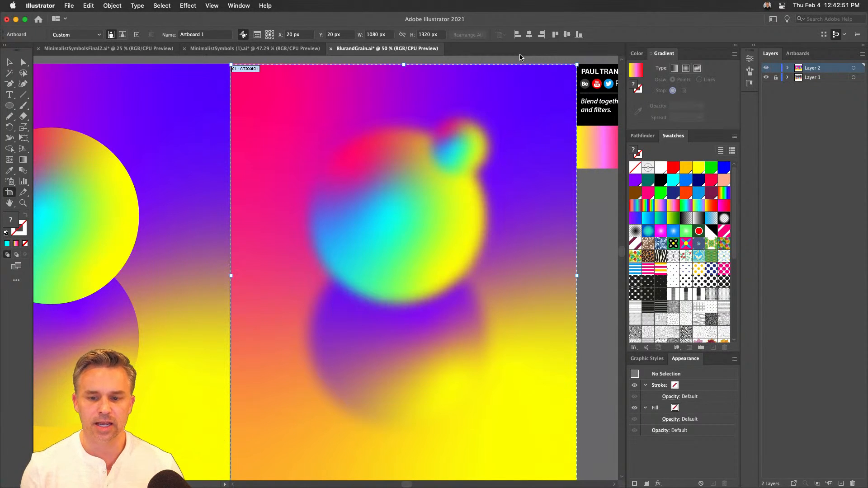
left_click(9, 65)
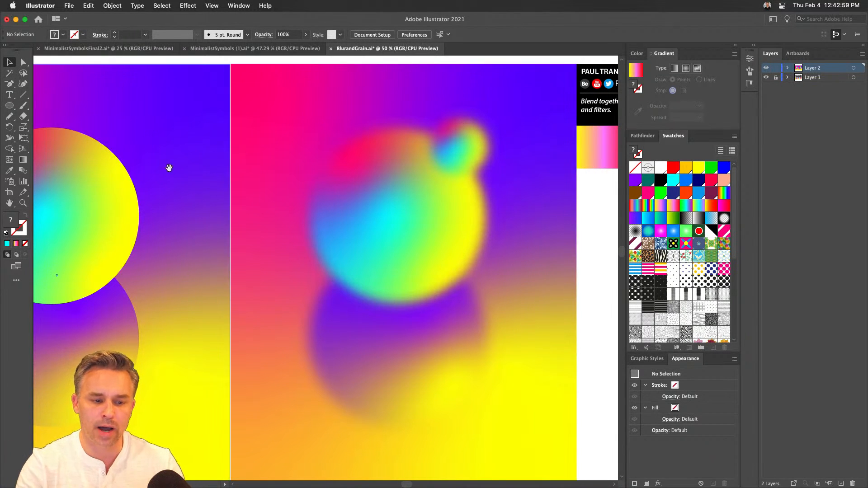
- Select the unblurred and blurred artworks together and move them 1082 px to the left
left_click_drag(169, 168, 505, 170)
left_click(340, 202)
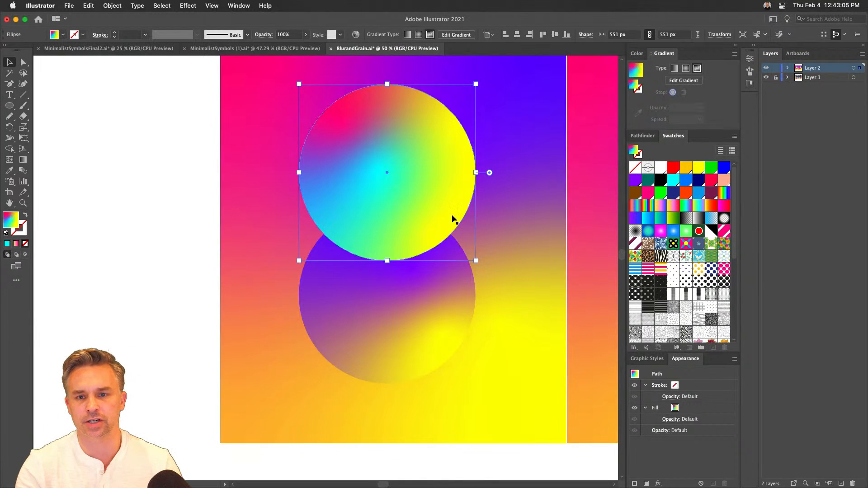
left_click_drag(421, 231, 246, 277)
left_click_drag(365, 252, 303, 227)
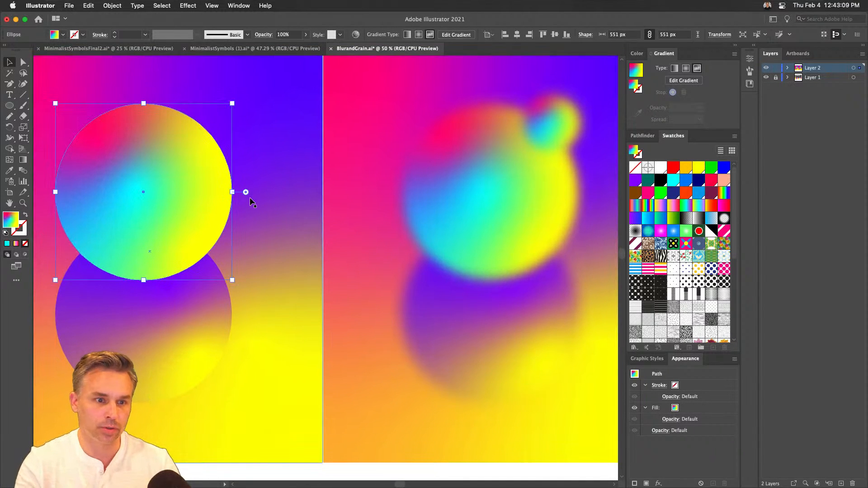
key("super+minus")
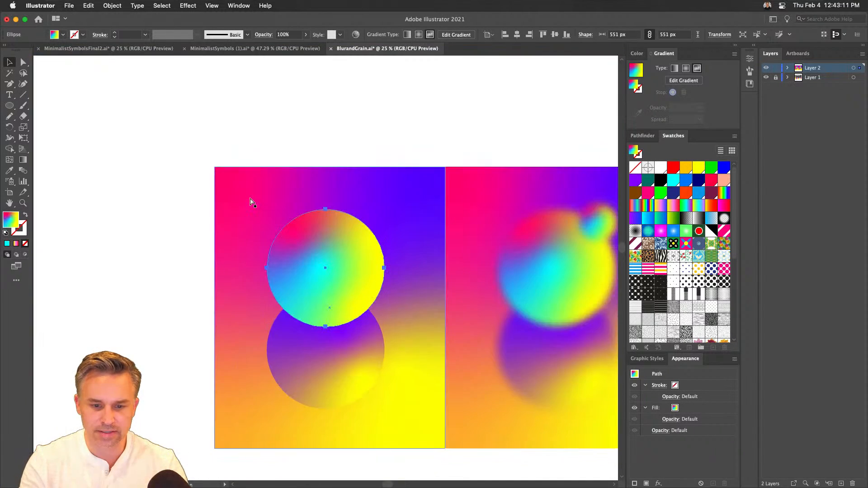
left_click_drag(144, 121, 529, 435)
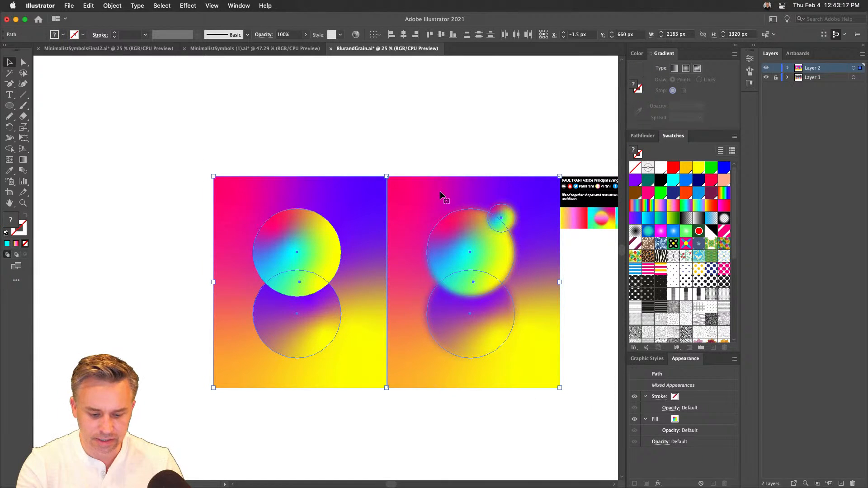
left_click_drag(442, 192, 267, 202)
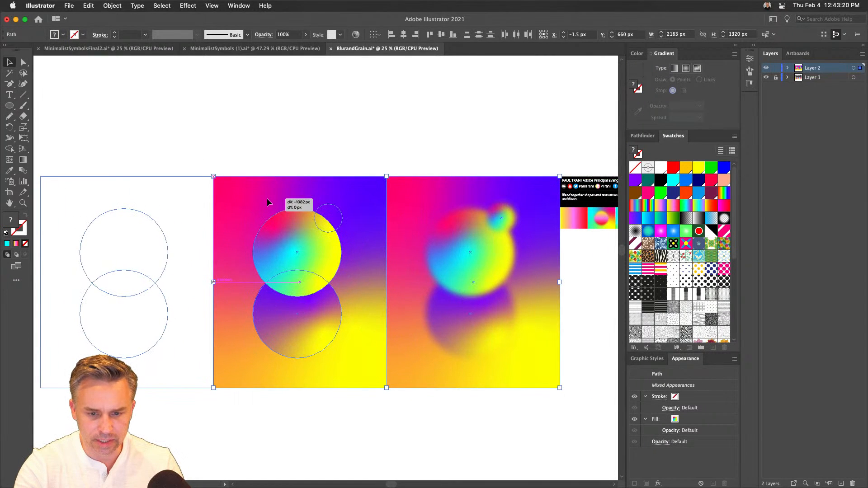
- Duplicate the blurred artwork 1082 px to the right and deselect the copy
left_click_drag(256, 112, 462, 318)
left_click(254, 113)
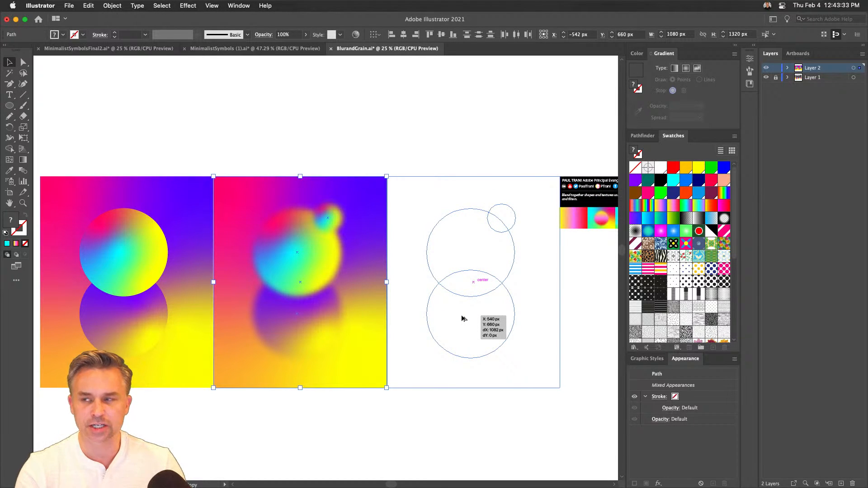
left_click_drag(461, 316, 461, 315)
left_click(457, 149)
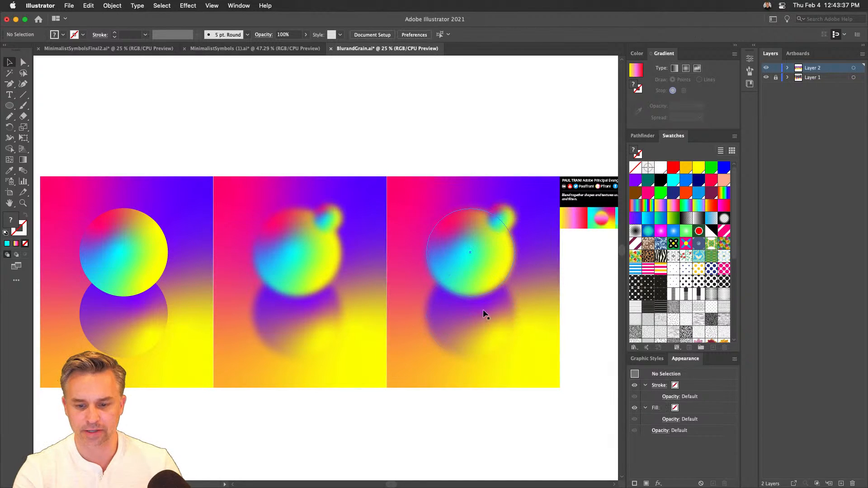
- Scale the new copy's lower circle to about 701 px and nudge its upper circle to about X 540.5, Y 512.5 px
left_click(497, 342)
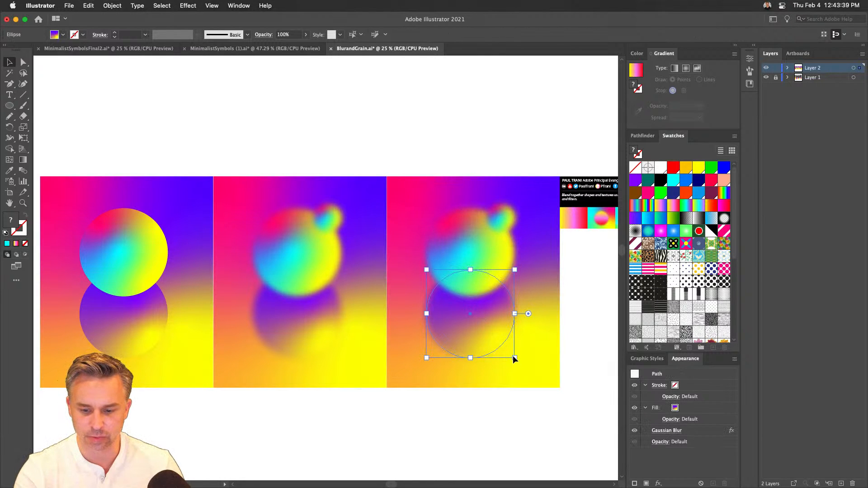
left_click_drag(516, 359, 544, 383)
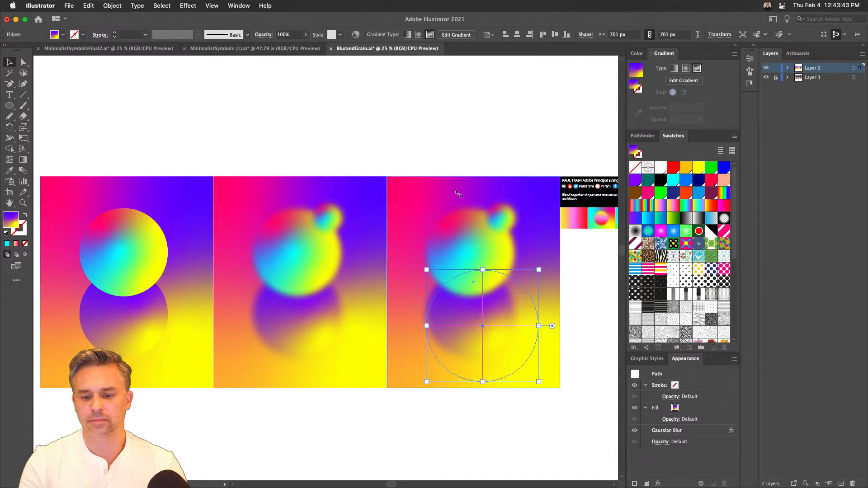
left_click(433, 126)
mouse_move(446, 244)
left_mouse_down()
mouse_move(446, 261)
mouse_move(451, 250)
left_mouse_up()
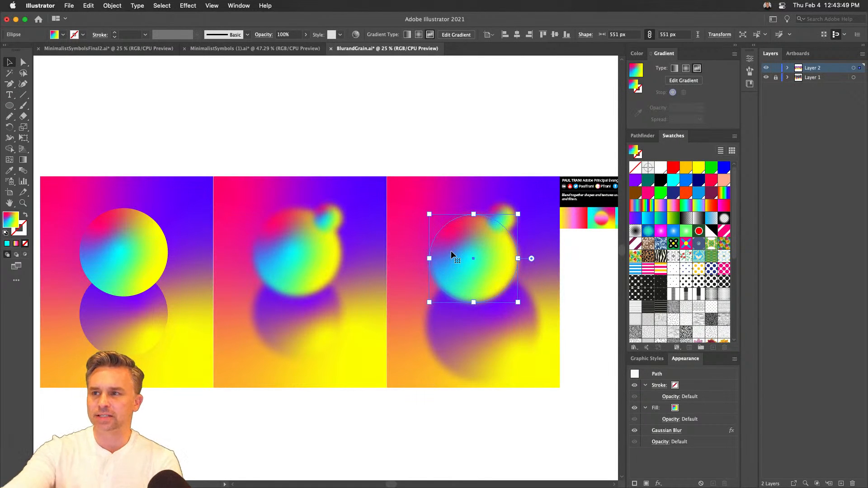
- Collapse the Gradient, Swatches and Appearance controls and show the Properties of the selected upper circle
key("super+equal")
key("super+equal")
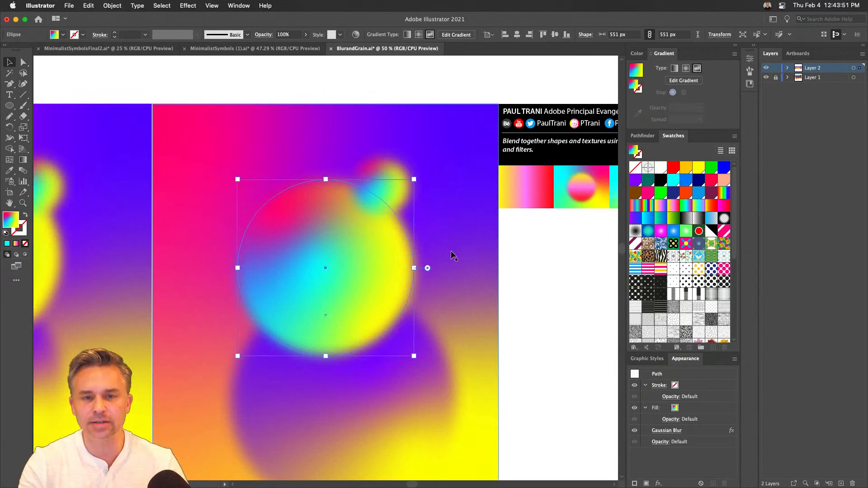
scroll(444, 213, "down", 5)
scroll(443, 213, "left", 5)
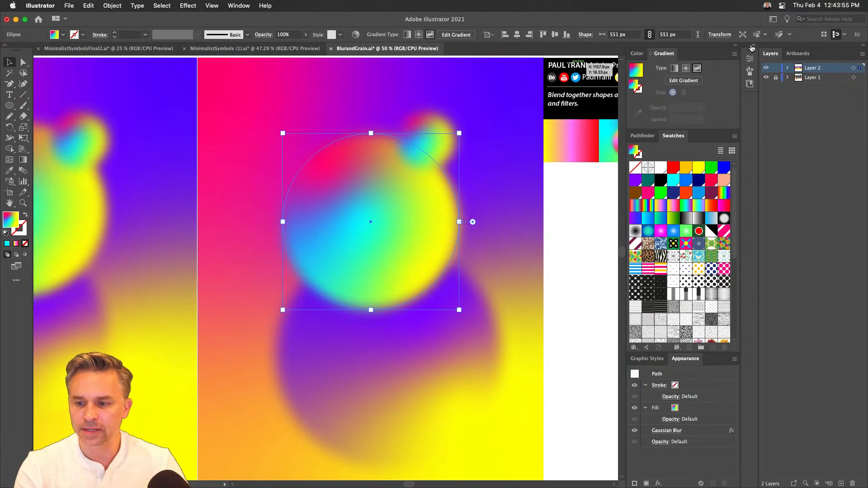
left_click(736, 45)
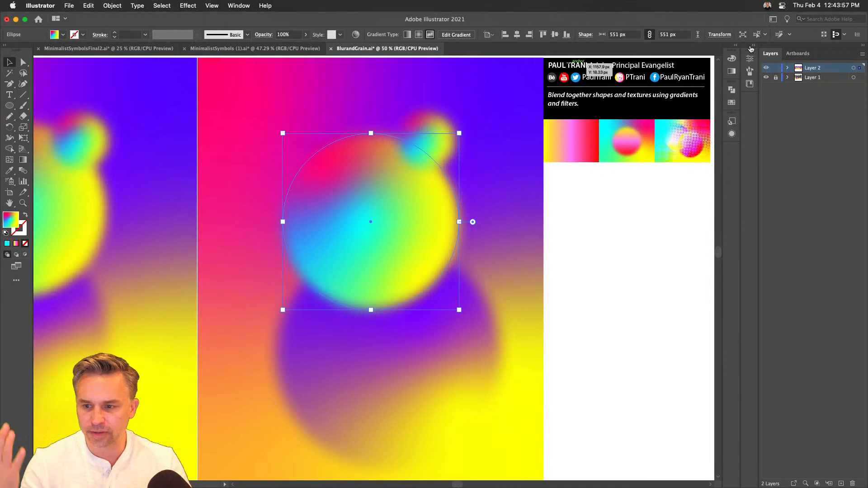
left_click(752, 46)
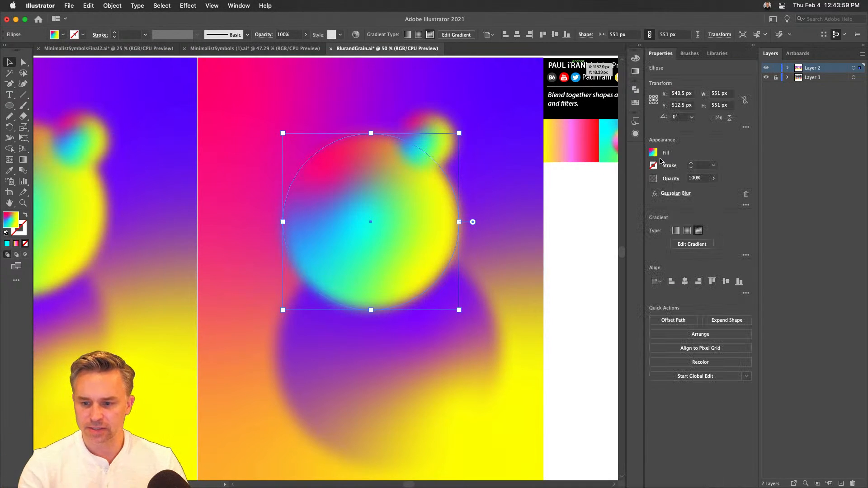
left_click_drag(409, 192, 506, 178)
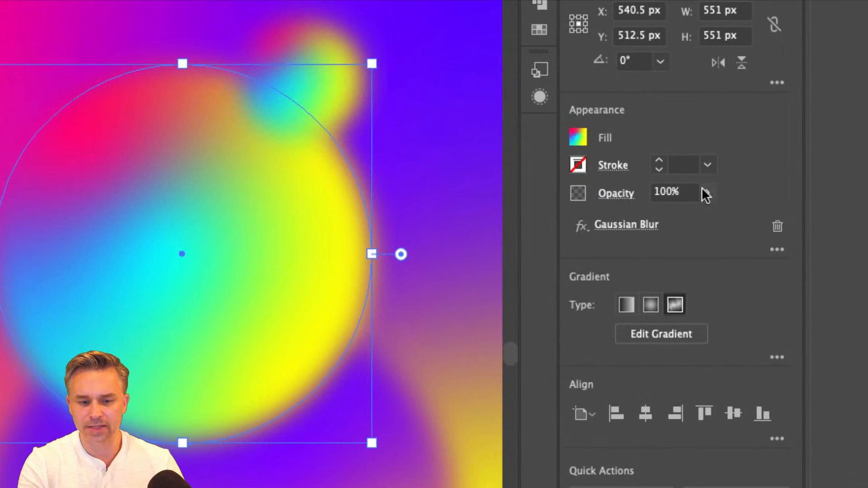
- Try a lower opacity on the upper circle, and restore it to 100%
left_click(705, 192)
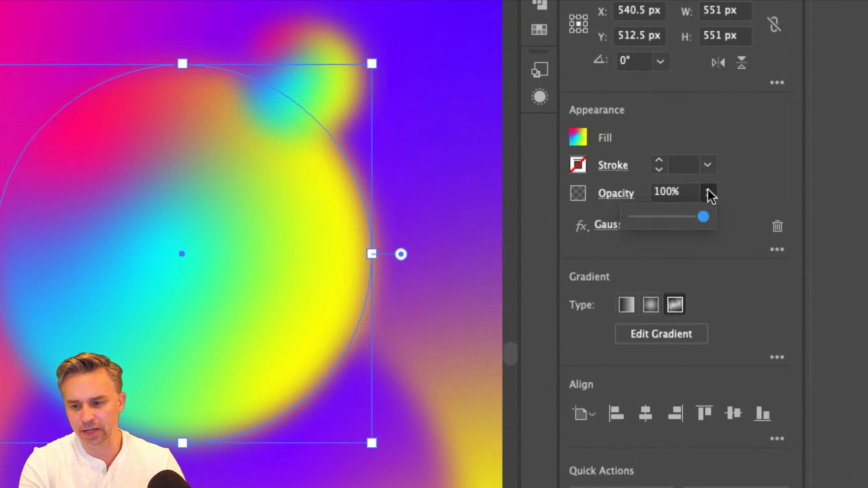
left_click(670, 217)
left_click_drag(671, 217, 704, 217)
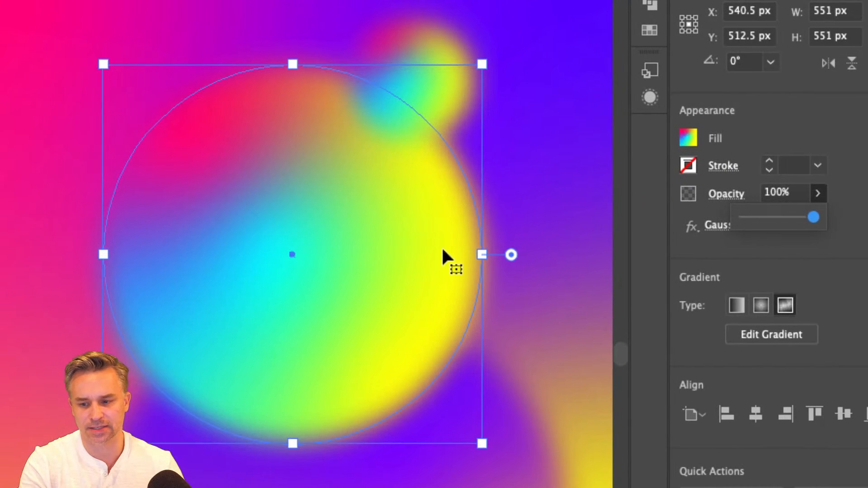
left_click(527, 198)
- Try the Overlay, Lighten and Screen blending modes on the upper circle
left_click(727, 199)
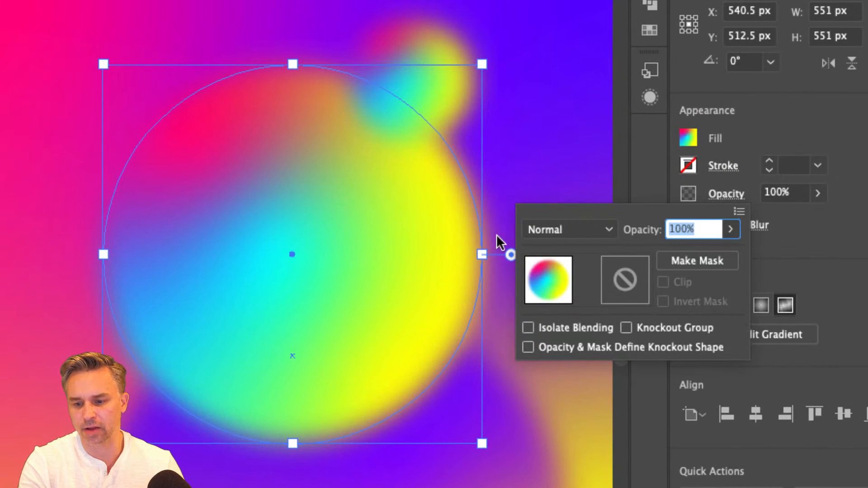
left_click(587, 231)
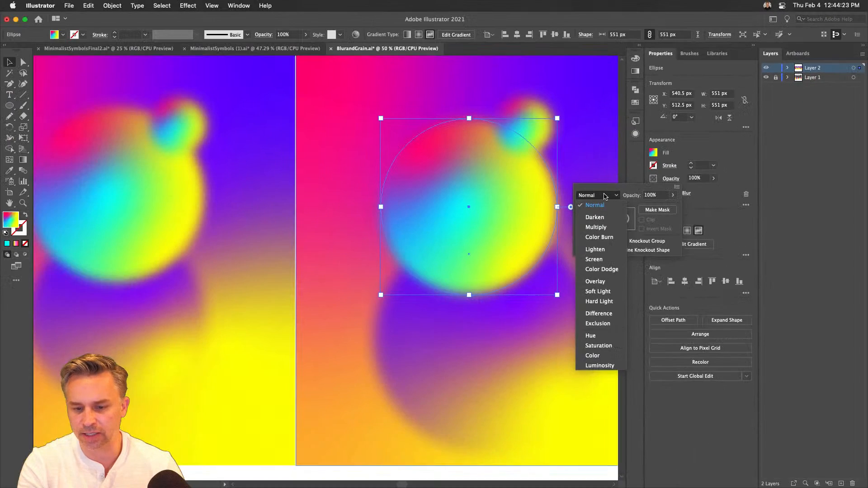
left_click(595, 282)
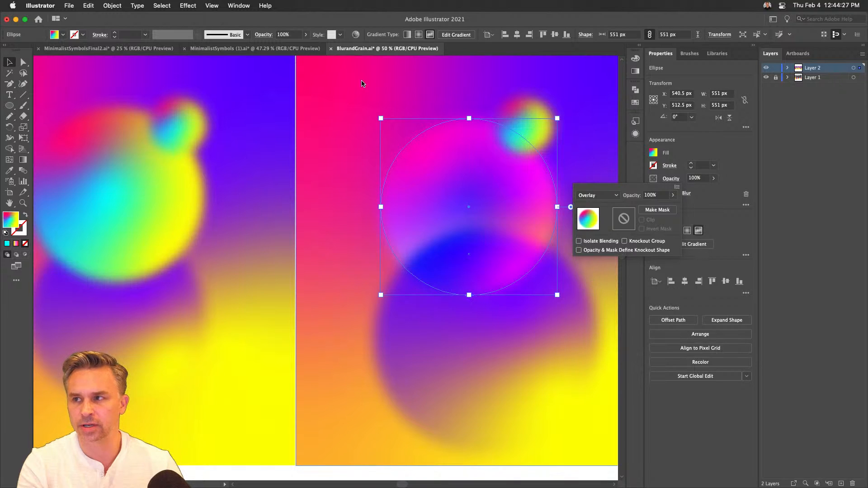
left_click(606, 196)
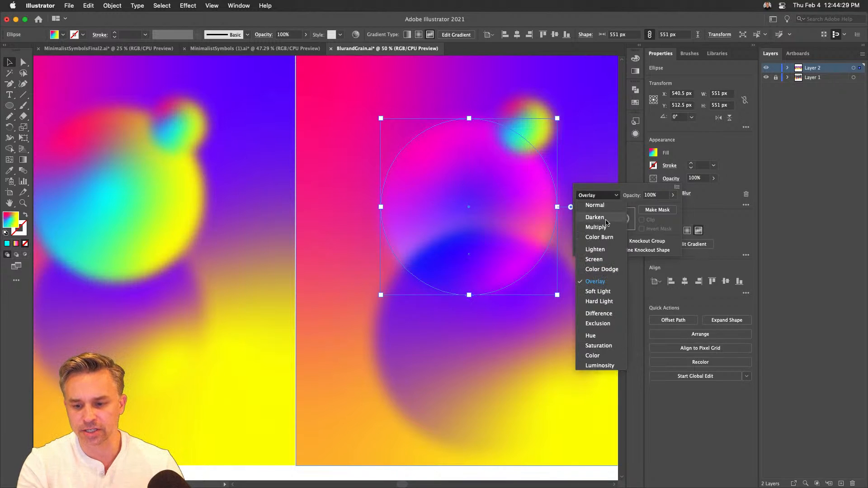
left_click(606, 250)
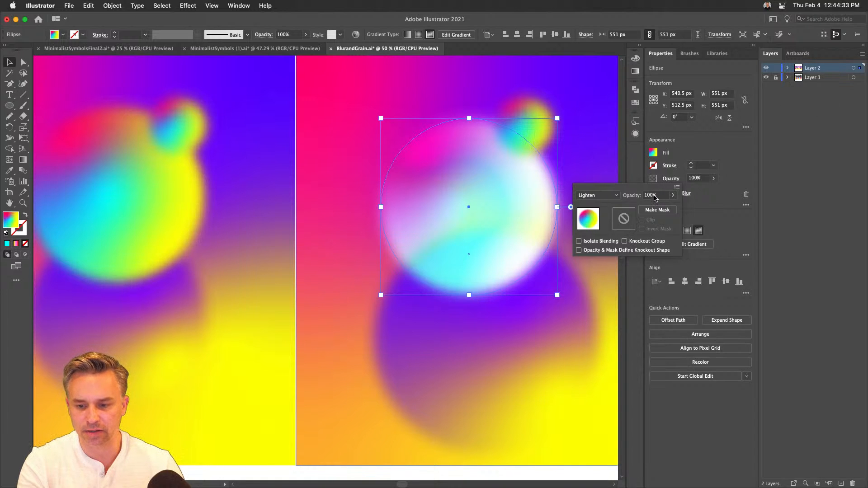
left_click(608, 195)
left_click(604, 262)
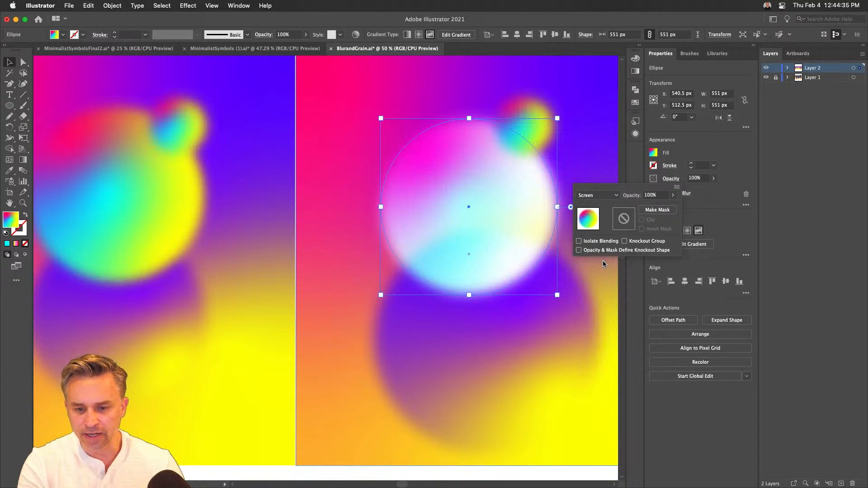
- Try the Darken, Multiply and Soft Light blending modes on the upper circle
left_click(602, 198)
left_click(595, 217)
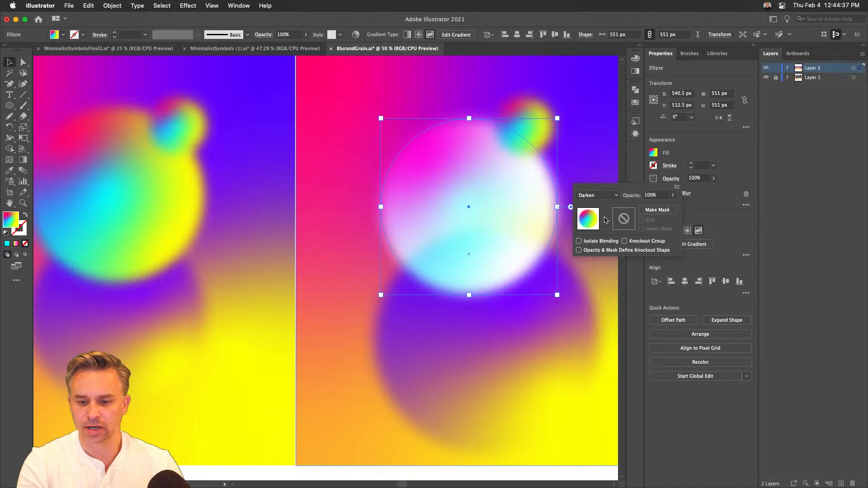
left_click(606, 196)
left_click(598, 228)
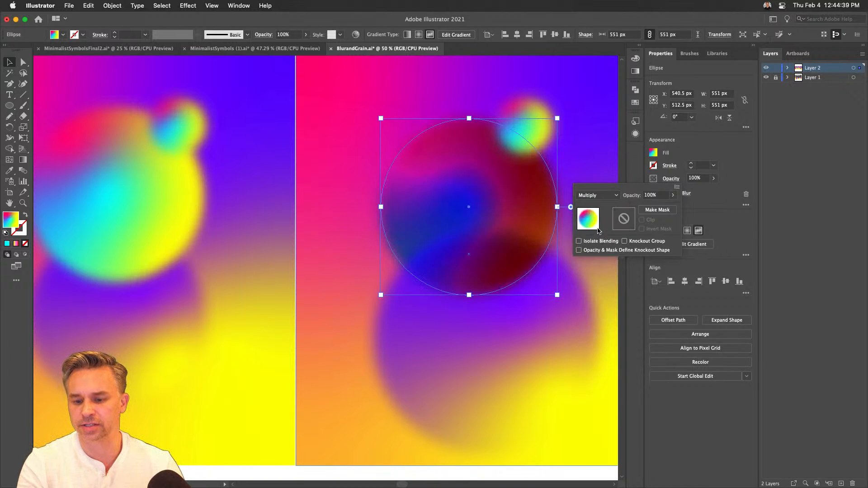
left_click(599, 197)
left_click(607, 292)
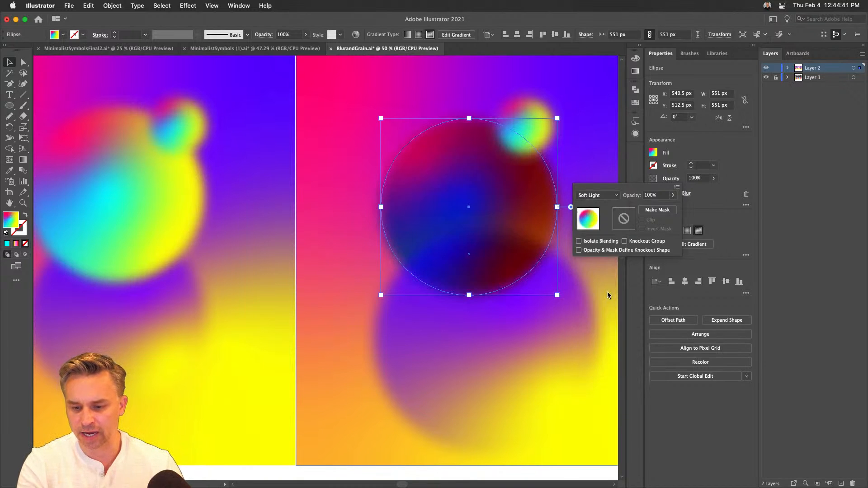
- Try Overlay on the upper circle once more, and restore its blending mode to Normal
left_click(590, 196)
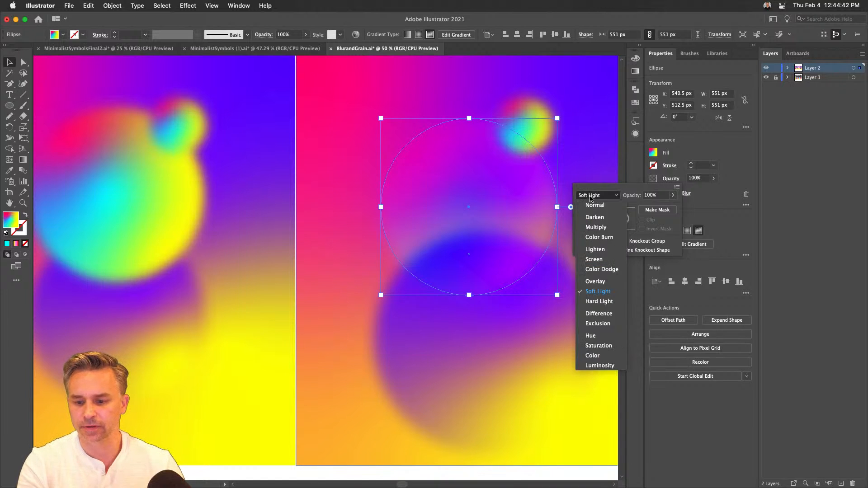
left_click(592, 281)
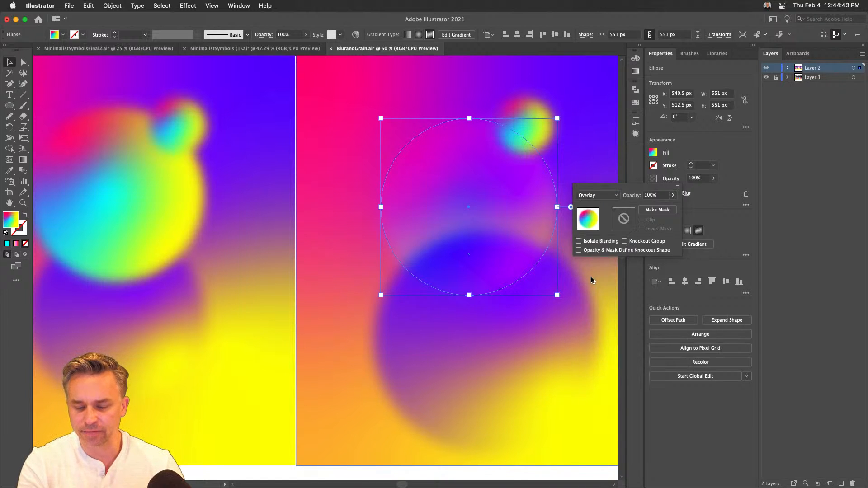
left_click(602, 195)
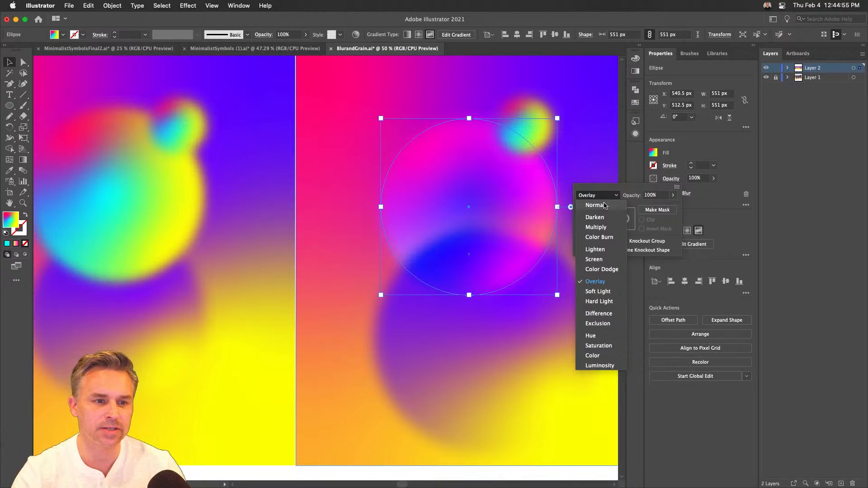
left_click(605, 206)
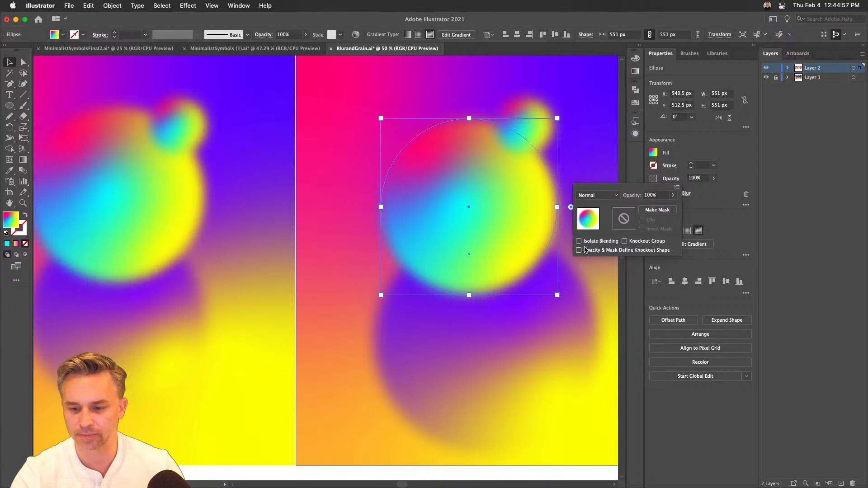
left_click(719, 198)
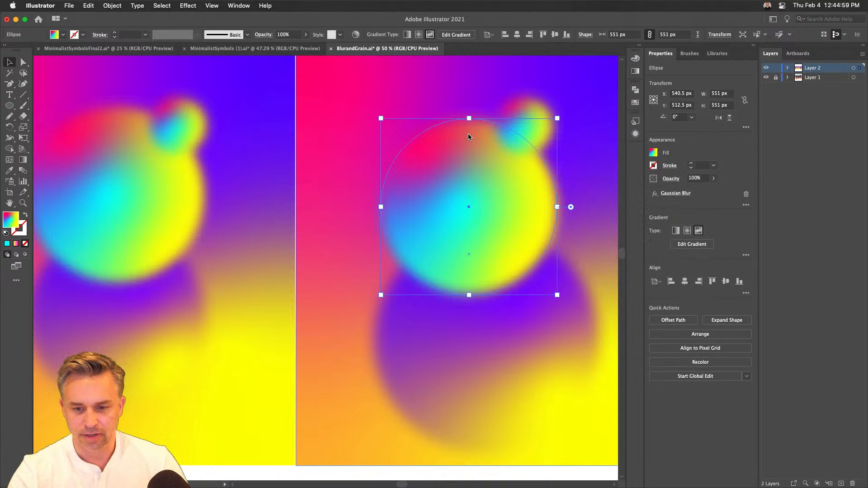
- Scale the upper circle down around its center to about 505 px
left_click_drag(562, 127, 507, 145)
left_click_drag(324, 135, 332, 143)
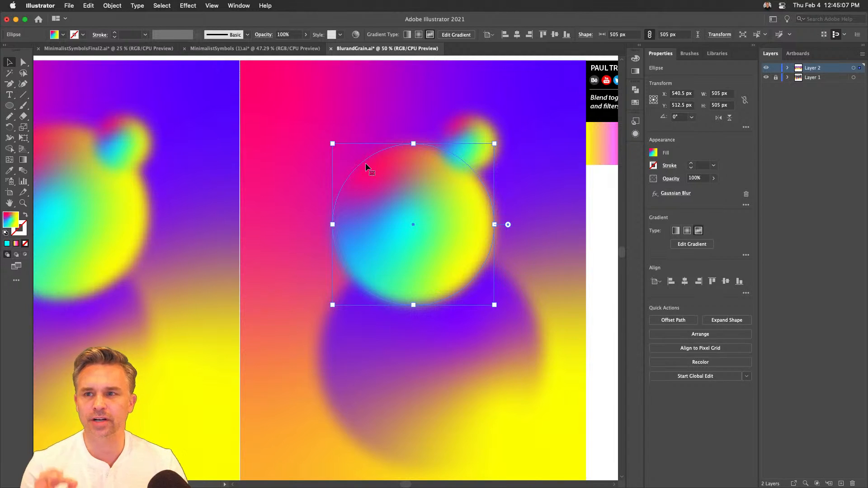
- Open the upper circle's existing Gaussian Blur settings and cancel without changing them
key("super+equal")
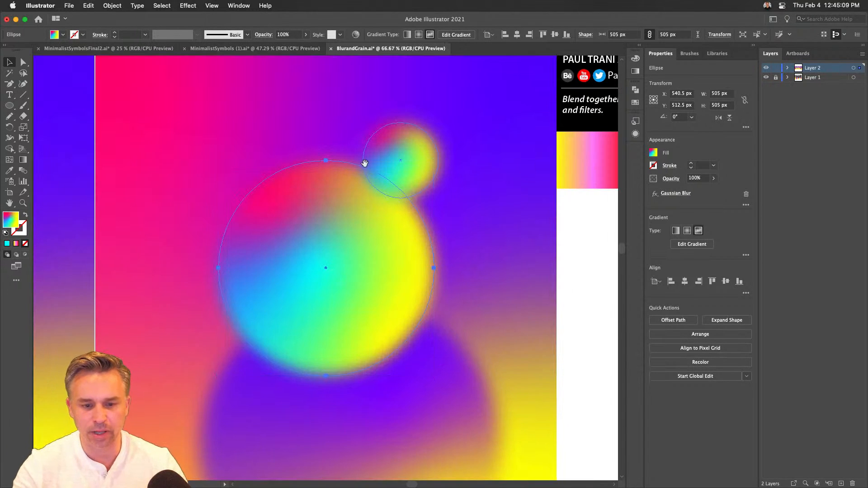
left_click_drag(368, 156, 422, 138)
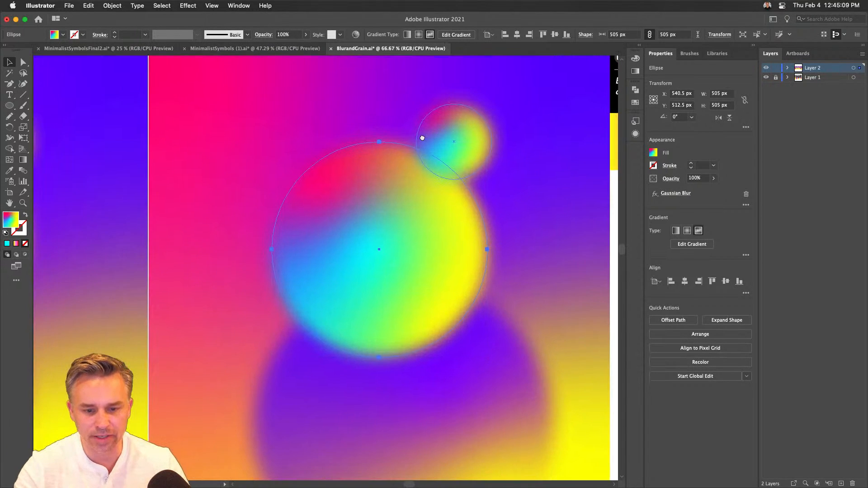
left_click(676, 193)
left_click(576, 333)
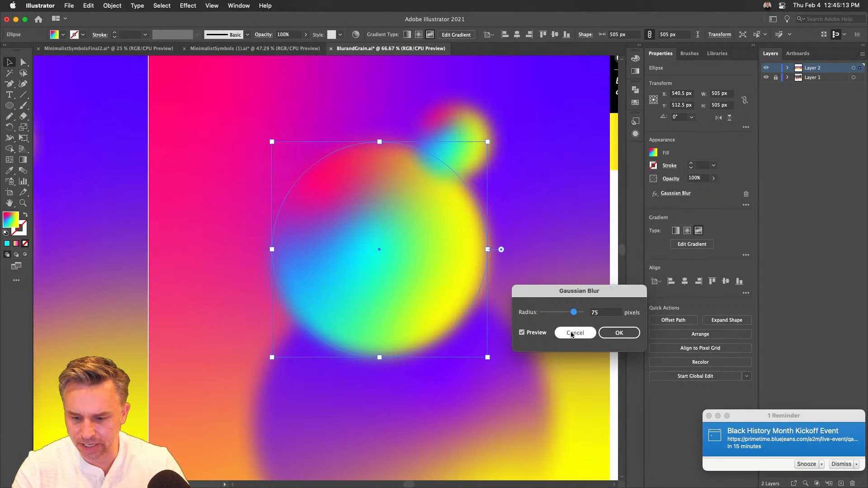
- Duplicate the upper circle diagonally down over the large lower circle and remove the Gaussian Blur from the original
left_click_drag(338, 240, 427, 329)
left_click(708, 416)
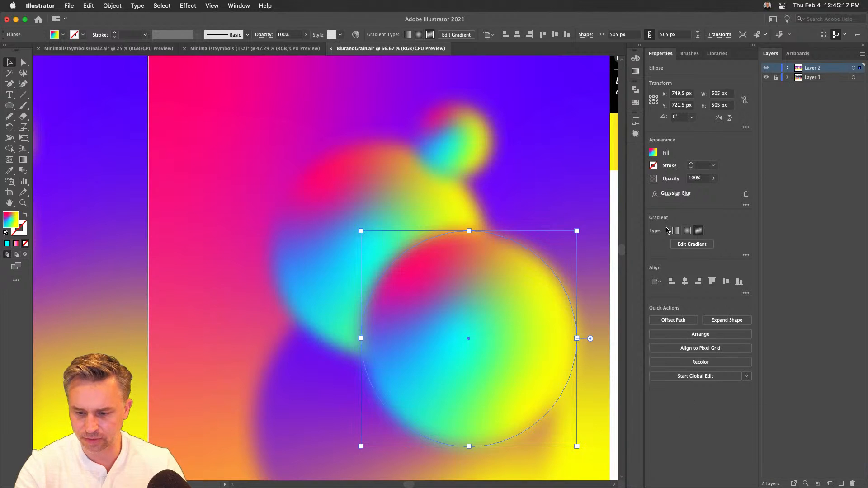
key("super+z")
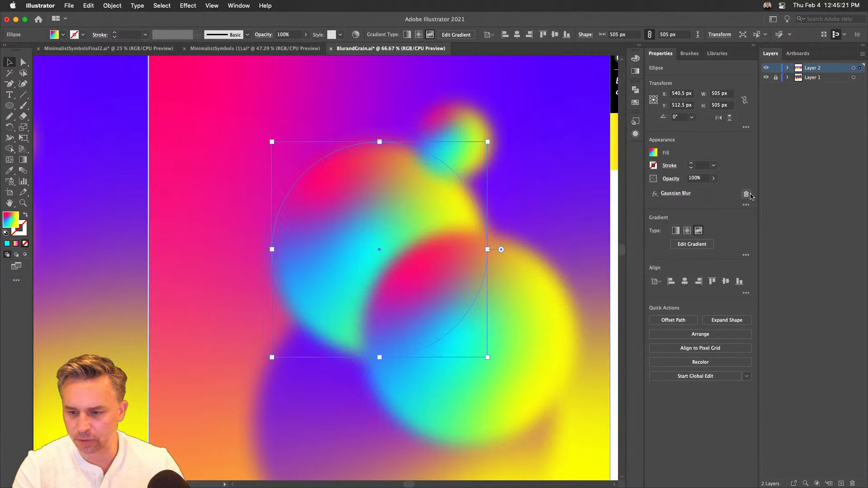
key("shift+super+z")
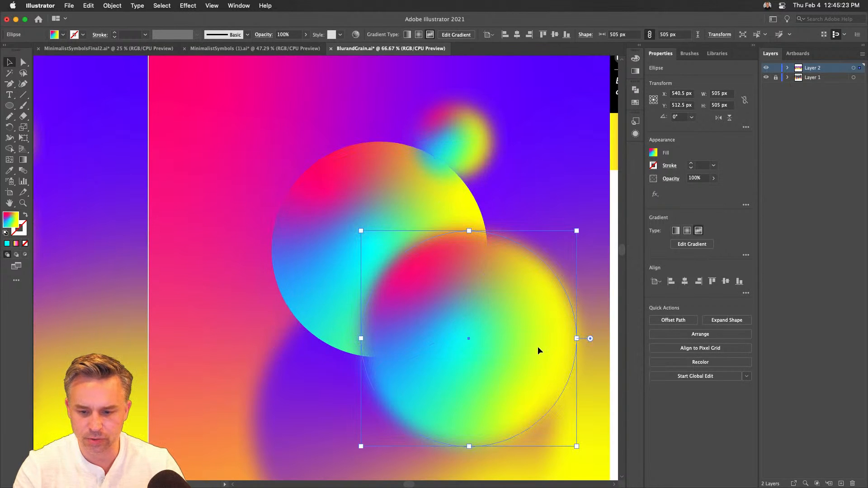
- Set the duplicate circle's blending mode to Overlay and move it back into exact alignment over the unblurred original
left_click(671, 179)
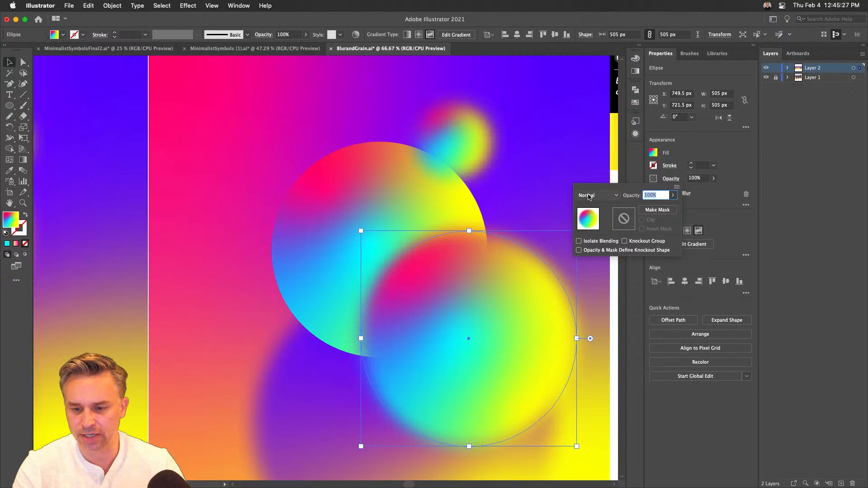
left_click(589, 195)
left_click(595, 282)
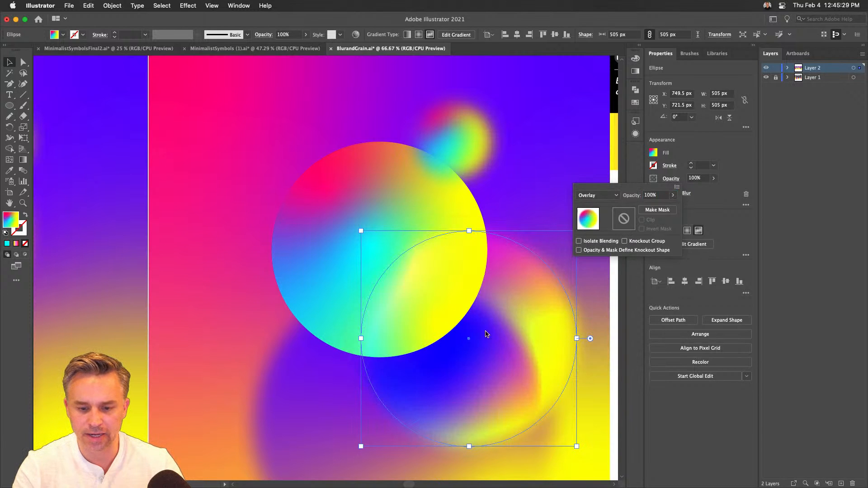
left_click_drag(521, 294, 432, 205)
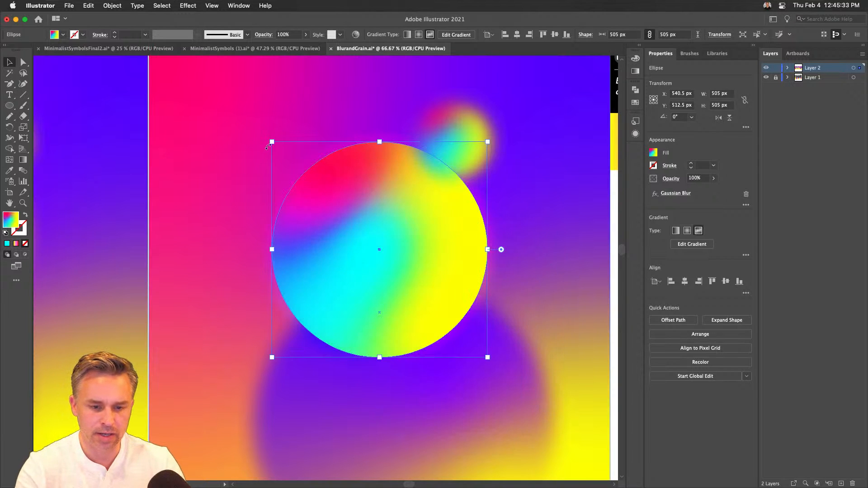
- Scale the Overlay duplicate up around its center to about 589 px so it extends beyond the sharp circle
left_click_drag(271, 143, 263, 134)
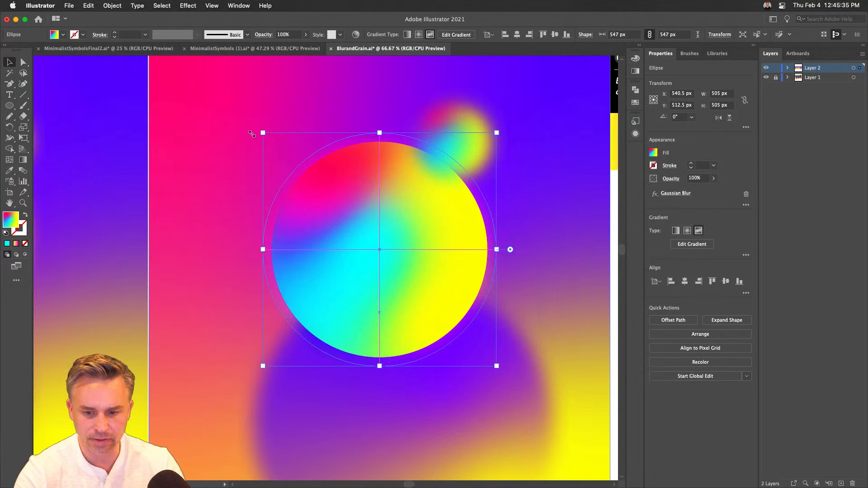
left_click(182, 197)
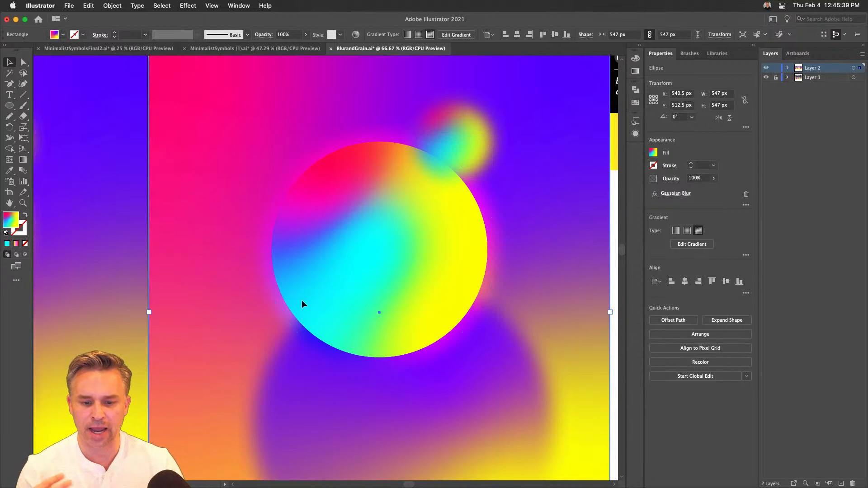
left_click(345, 197)
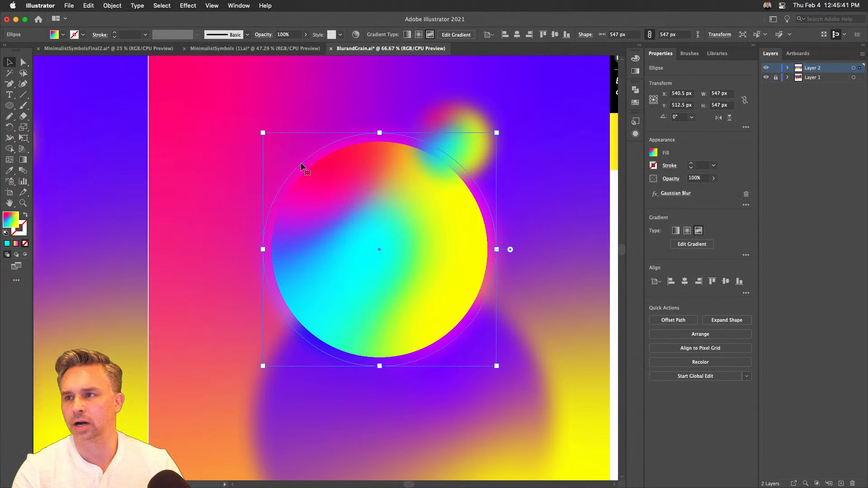
left_click_drag(263, 132, 254, 123)
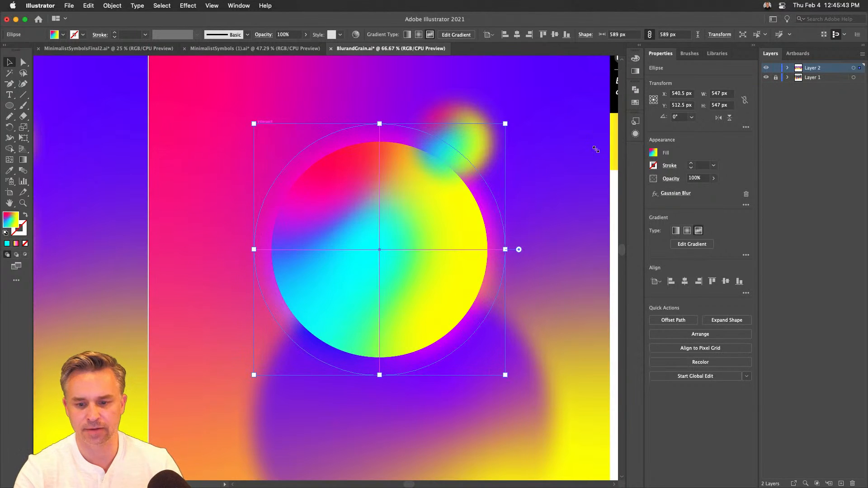
- Try the Lighten blending mode on the enlarged duplicate, and change it to Screen
left_click(670, 179)
left_click(597, 195)
left_click(600, 253)
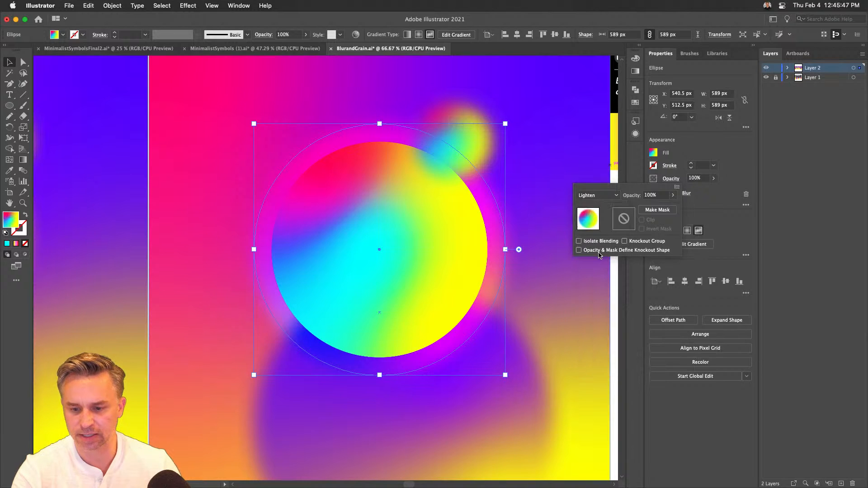
left_click(602, 196)
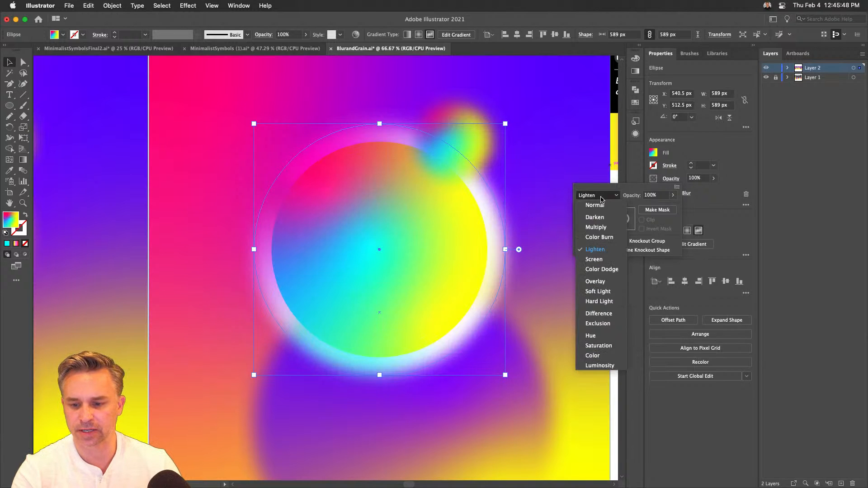
left_click(596, 259)
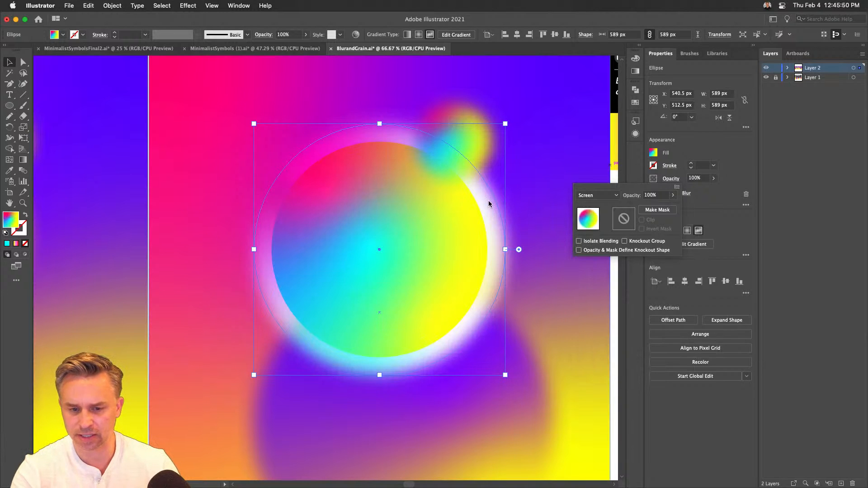
- Move the enlarged duplicate circle to the top of Layer 2's stacking order and deselect it
left_click(788, 68)
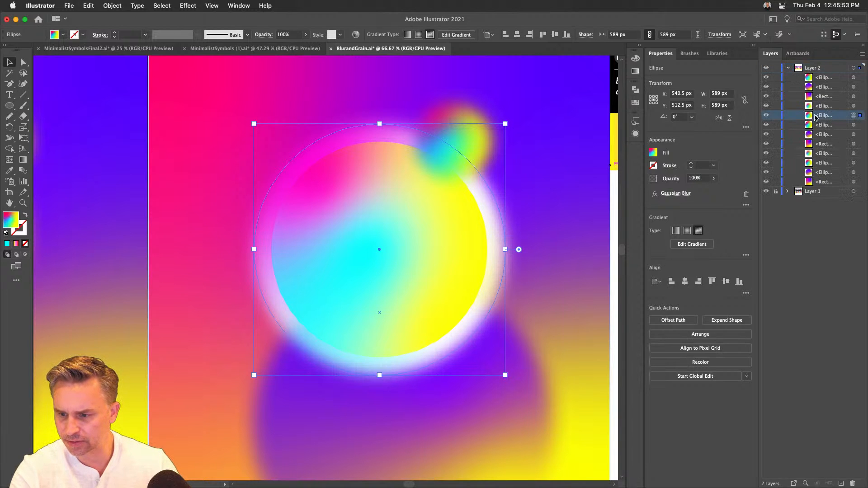
left_click_drag(817, 117, 829, 76)
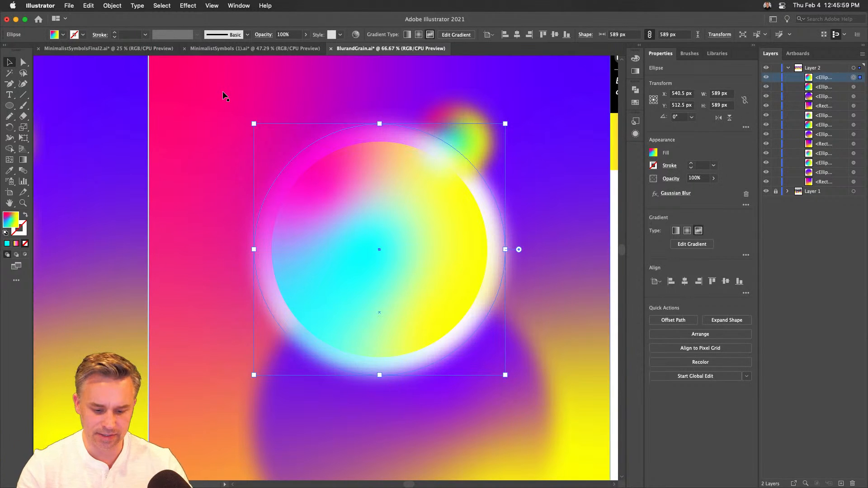
key("super+minus")
key("super+minus")
left_click(245, 98)
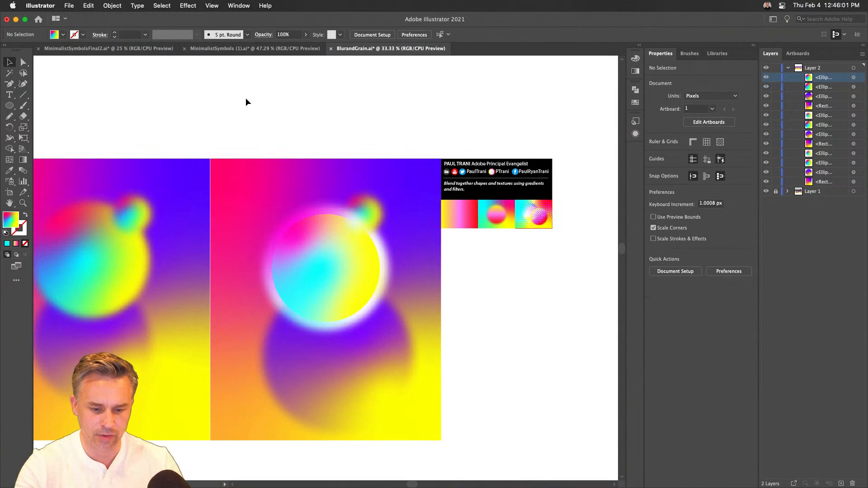
- Undo the duplicate circle's stacking, blending, scaling and placement, back to the single blurred upper circle, and deselect it
key("super+z")
key("super+z")
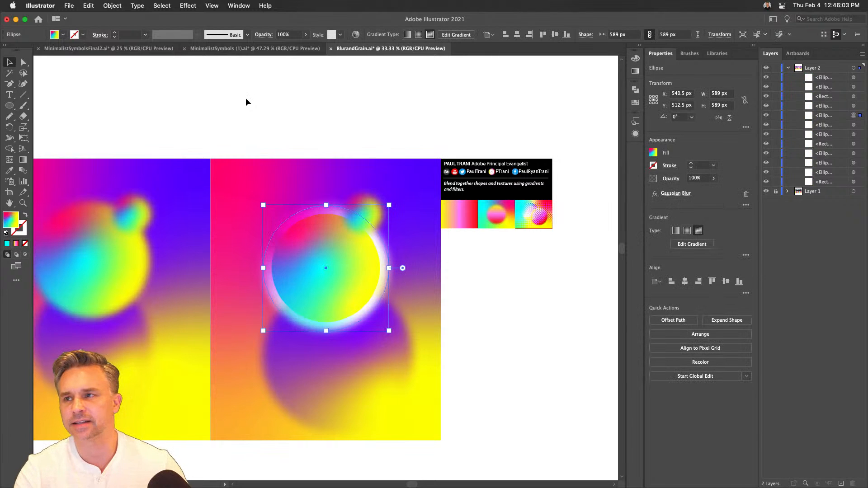
key("a")
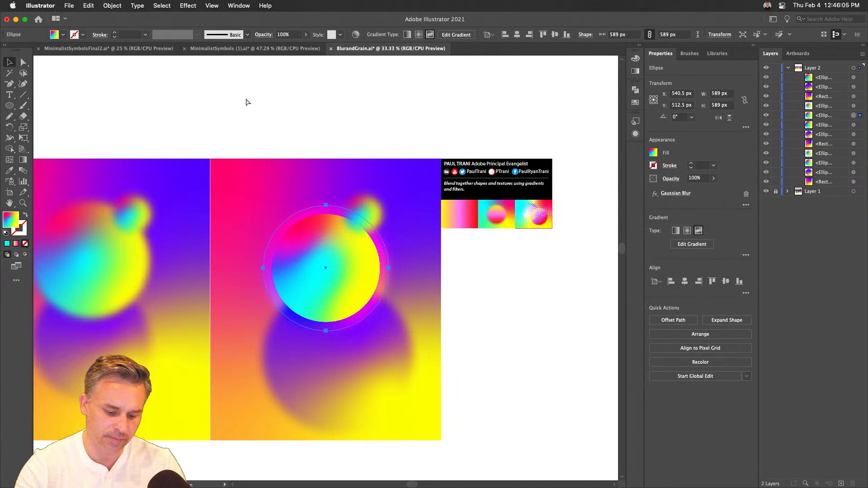
key("super+z")
key("super+z")
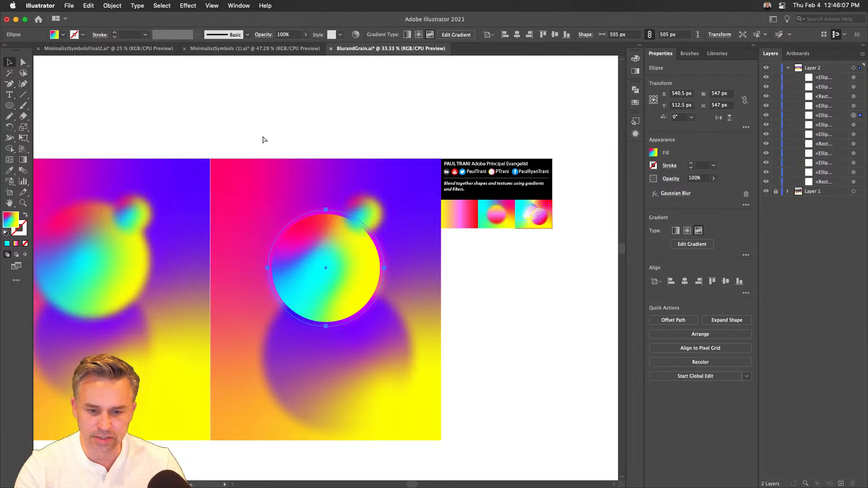
key("super+z")
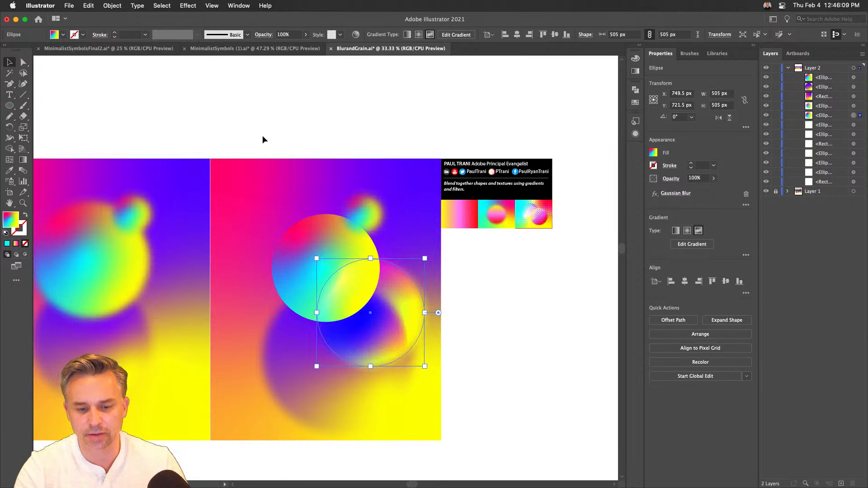
key("super+z")
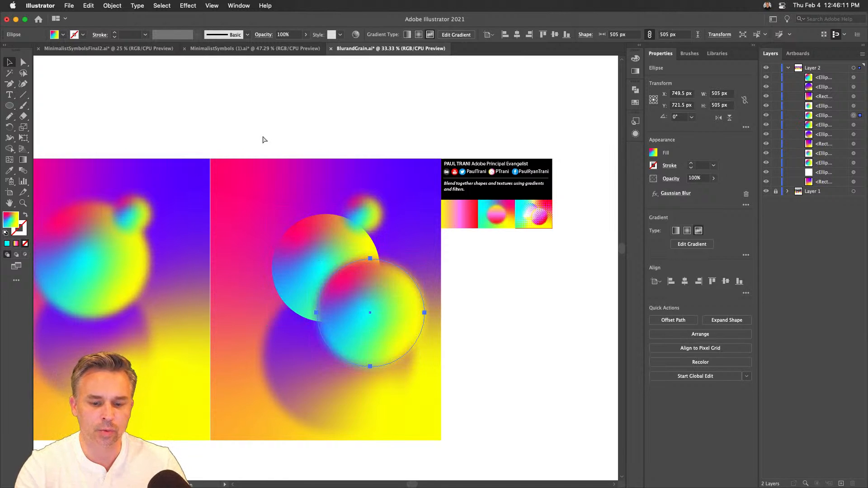
key("super+z")
key("super+z")
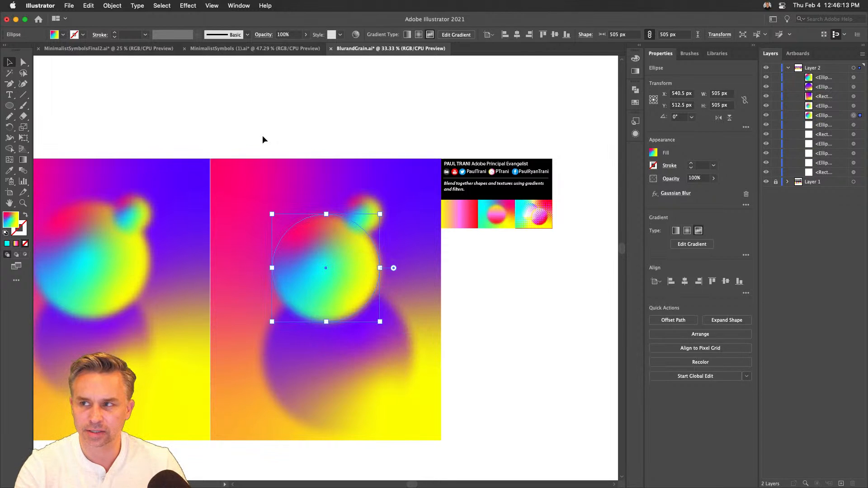
left_click(263, 136)
- Open the Effect Gallery for the blurred upper circle
key("super+equal")
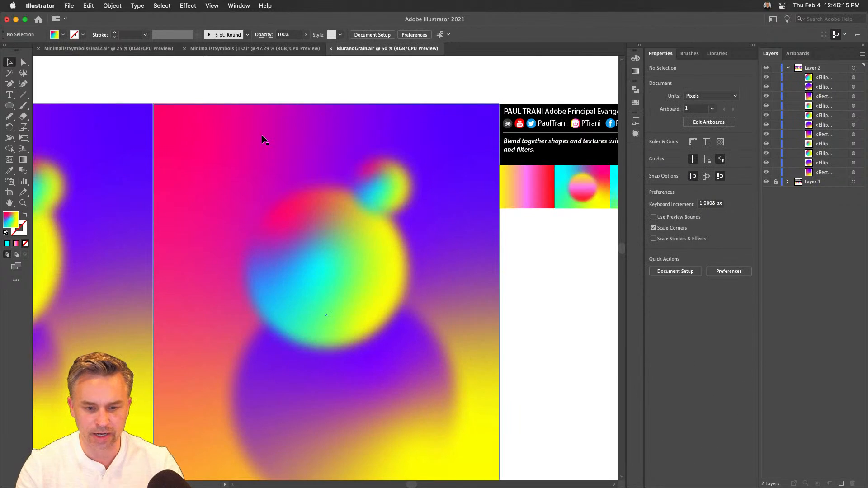
scroll(272, 135, "down", 5)
scroll(272, 135, "left", 4)
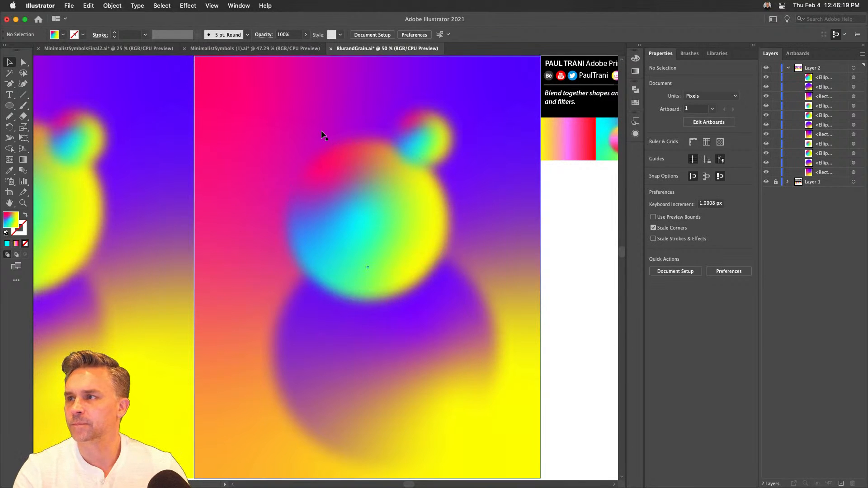
left_click(308, 240)
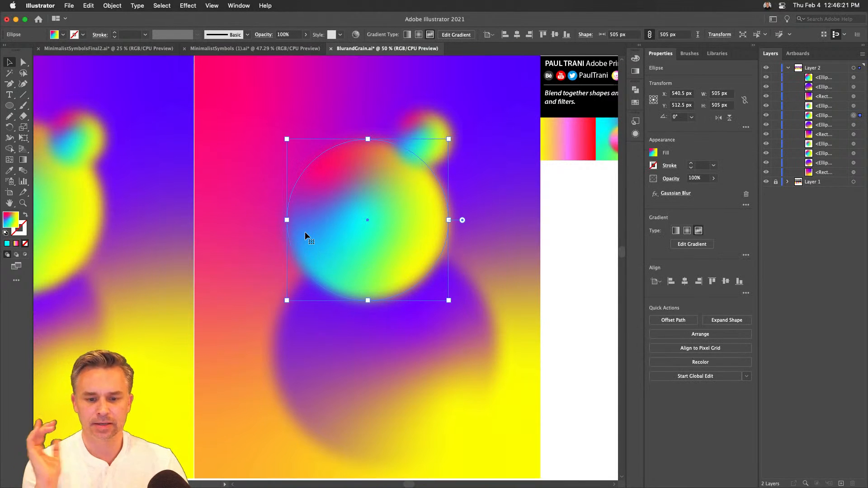
left_click(189, 3)
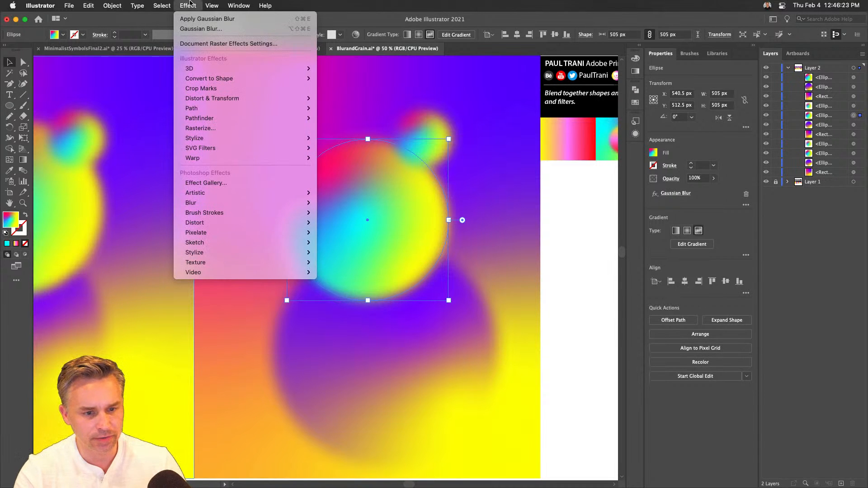
mouse_move(189, 138)
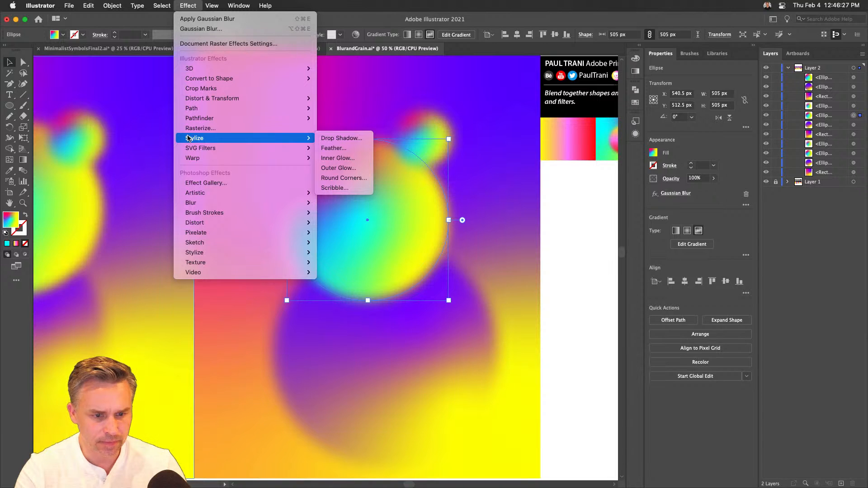
left_click(206, 183)
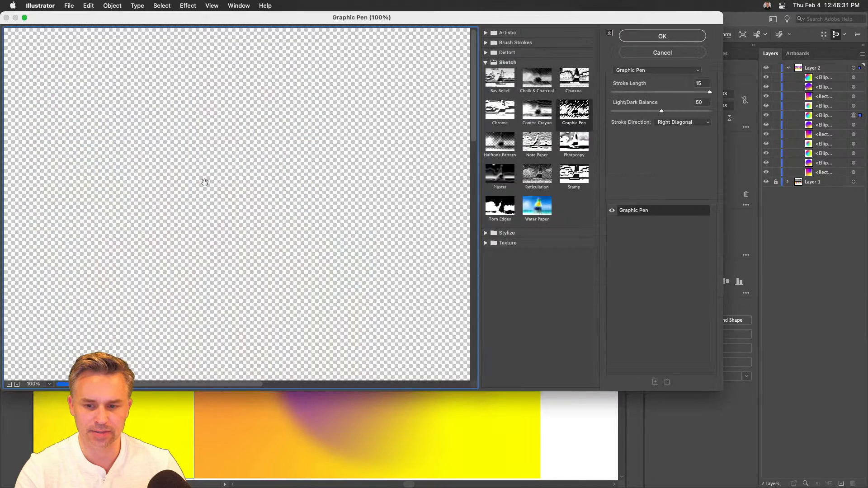
- Enlarge the Effect Gallery window and reduce its preview to 33.3% to show the whole circle
left_click_drag(303, 17, 338, 17)
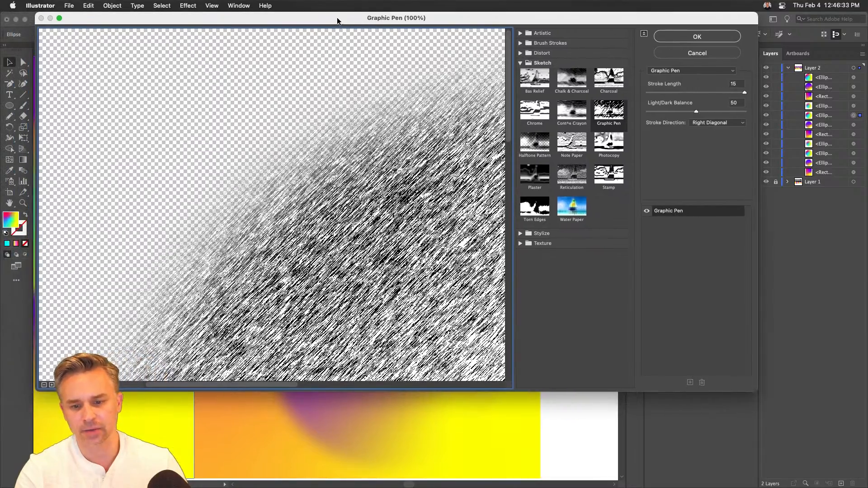
left_click_drag(755, 387, 864, 483)
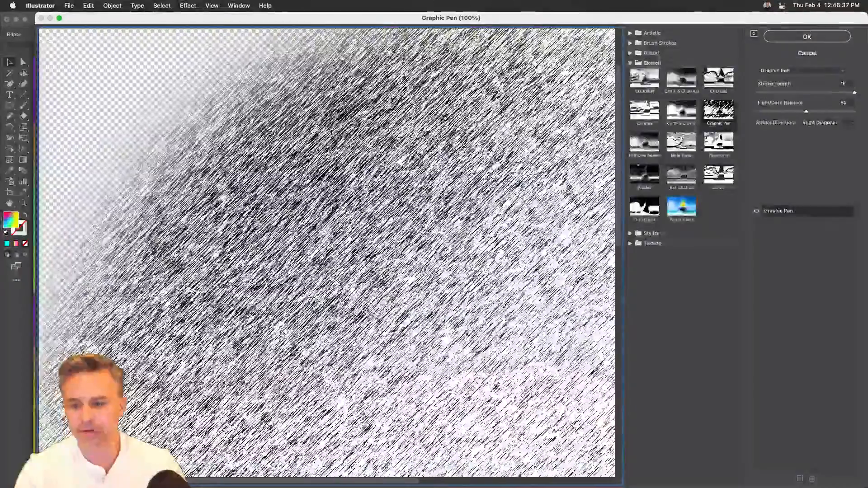
key("alt")
key("super+minus")
key("super+minus")
key("super+minus")
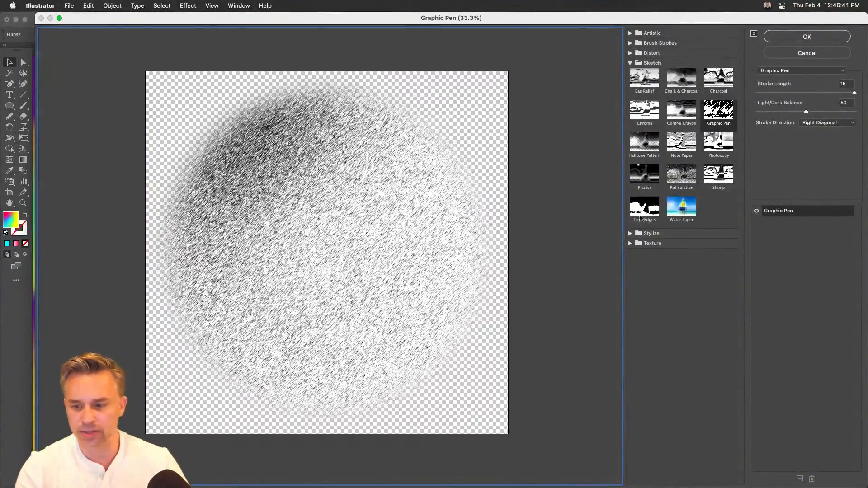
- Preview the Artistic filters Colored Pencil, Film Grain and Rough Pastels on the circle, and choose Film Grain
left_click(631, 34)
left_click(642, 54)
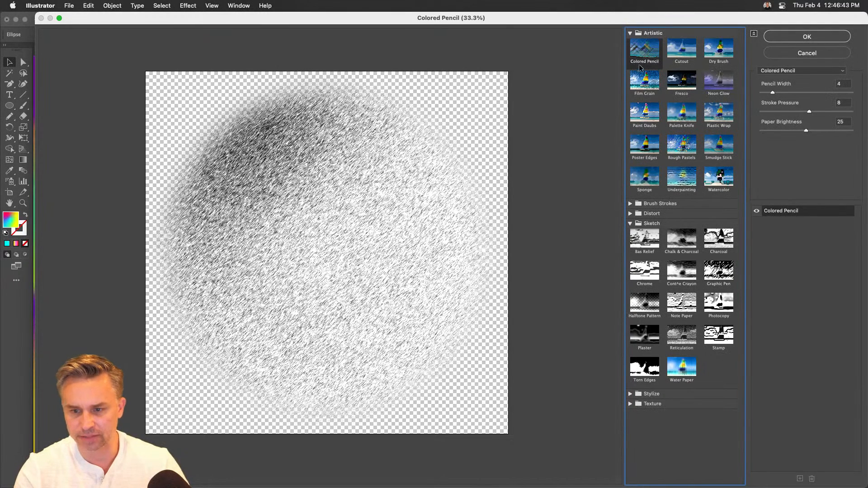
left_click(640, 81)
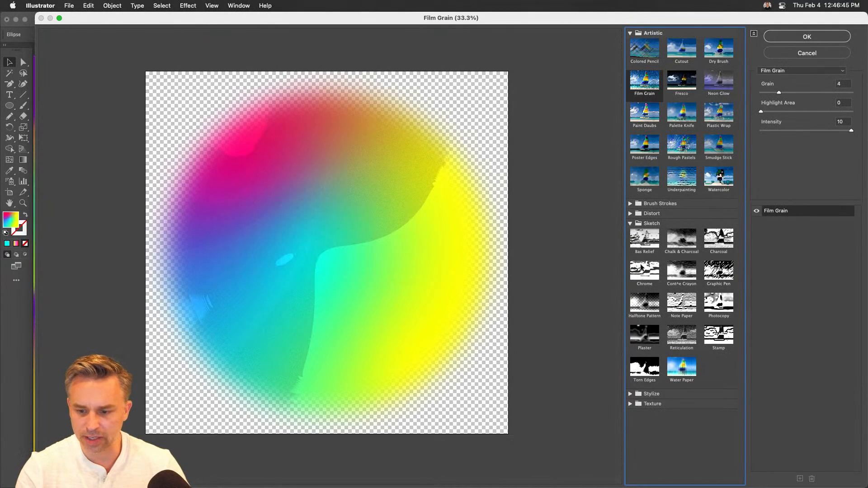
left_click(686, 144)
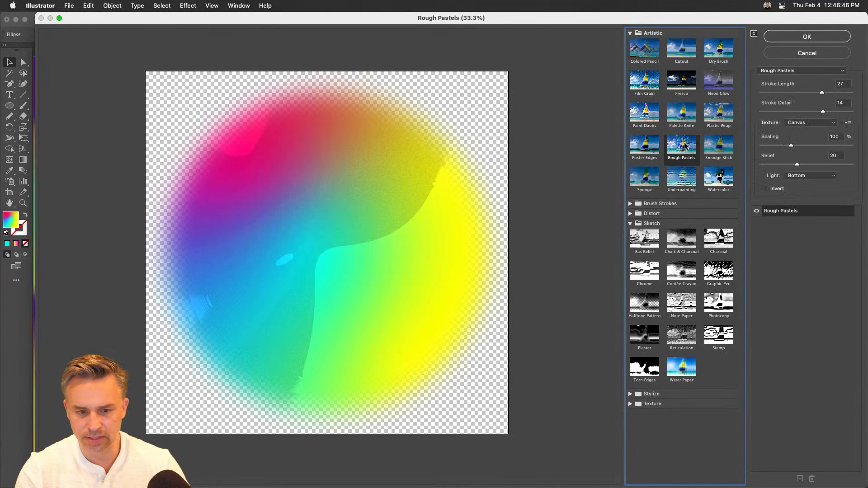
left_click(646, 88)
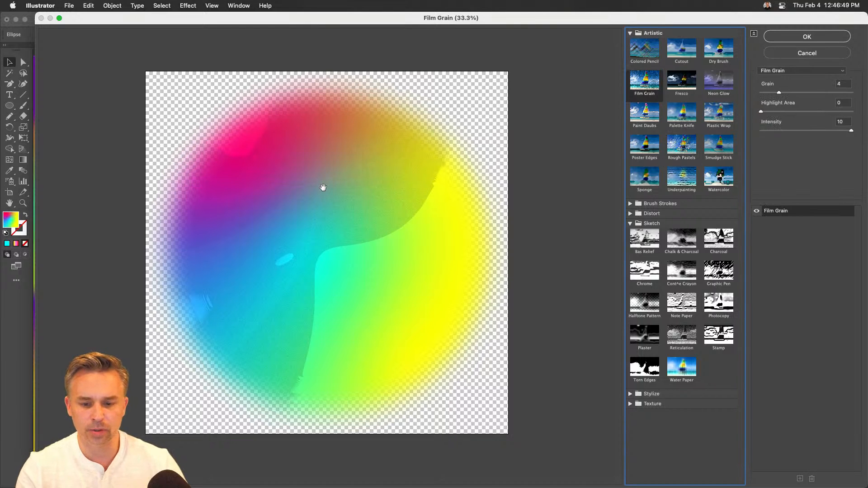
- Preview the Palette Knife, Rough Pastels, Underpainting, Chrome and Conté Crayon filters on the circle at 50% and cancel the Effect Gallery
key("super+equal")
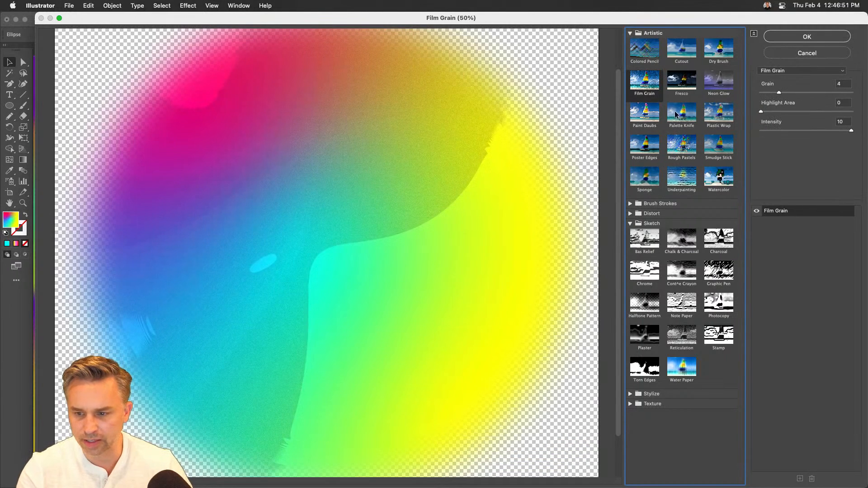
left_click(677, 114)
left_click(676, 151)
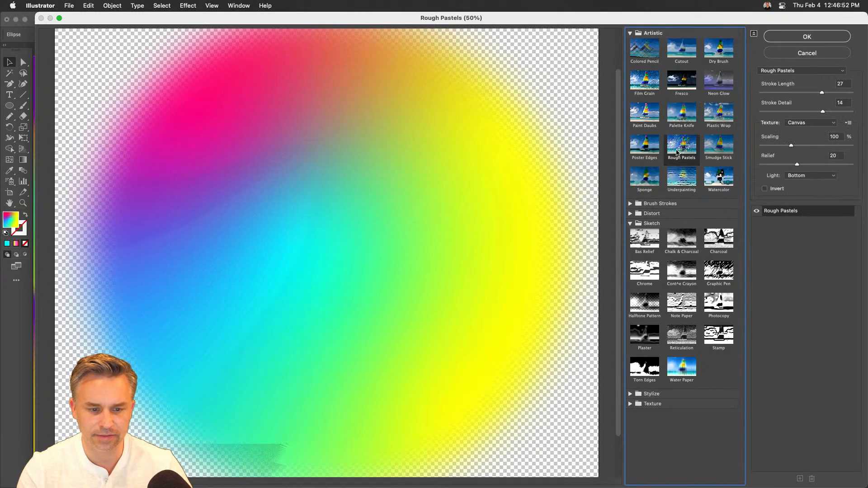
left_click(679, 180)
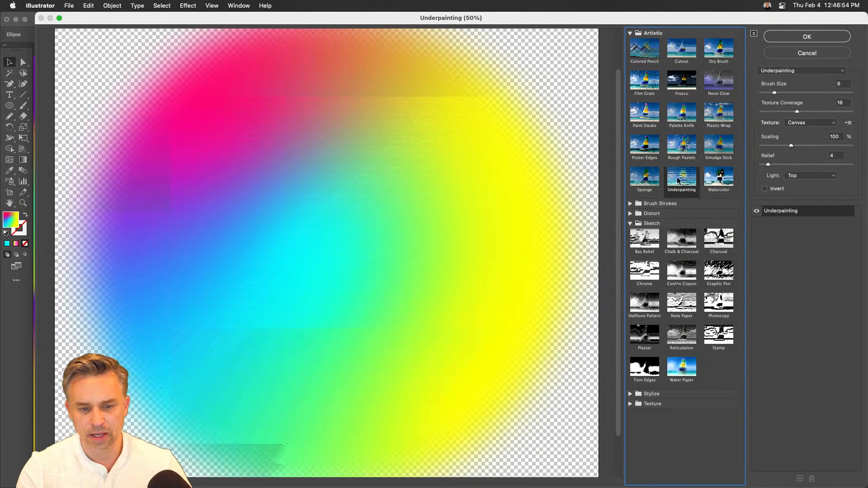
left_click(673, 276)
left_click(640, 276)
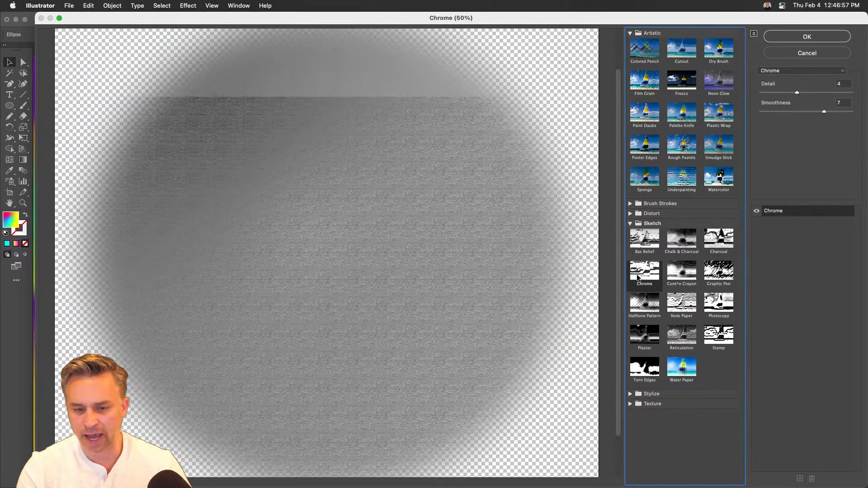
left_click(688, 276)
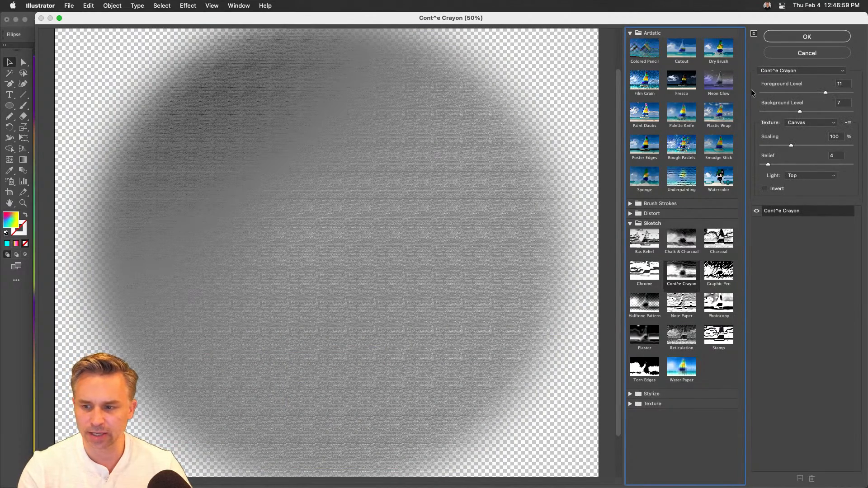
left_click(818, 51)
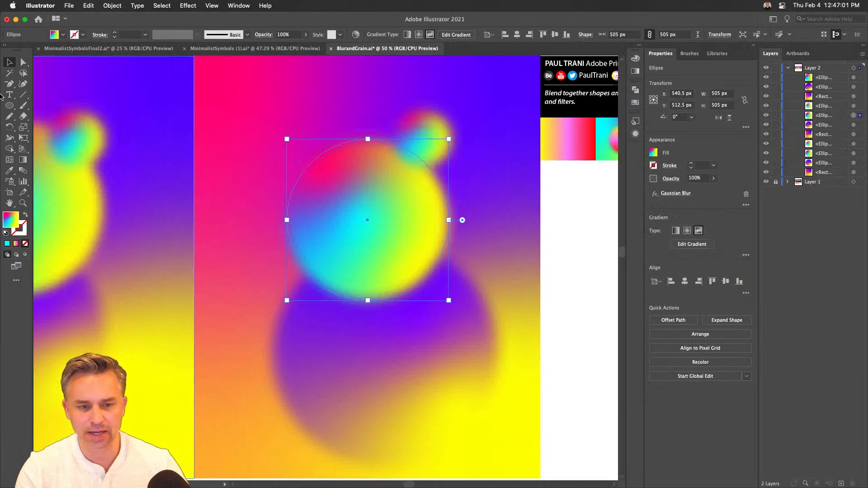
- Draw a rectangle about 1013 by 1203 px over the blurred circles, covering most of the artboard
left_click(11, 107)
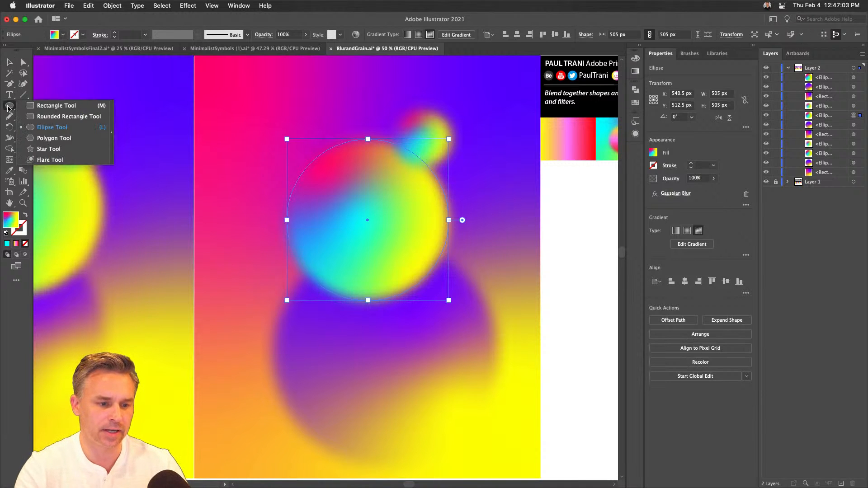
left_click(30, 109)
left_click_drag(206, 71, 530, 456)
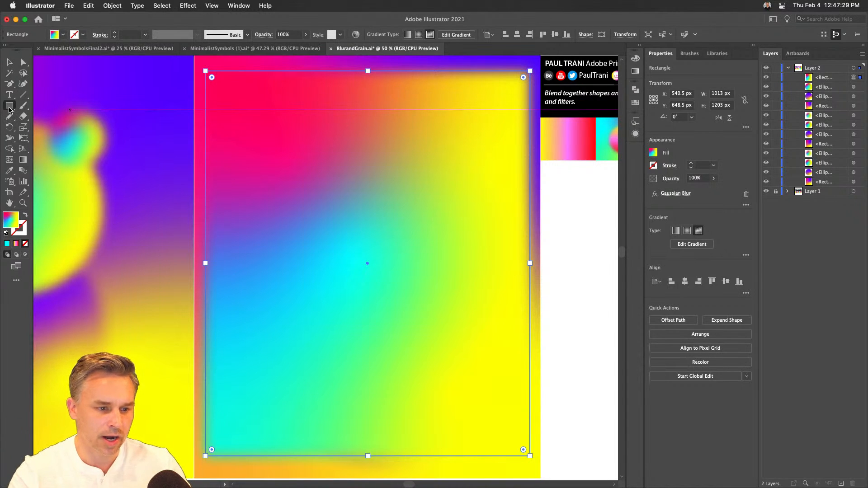
- Draw three test circles about 362, 272 and 302 px wide near the middle of the large rectangle
left_click_drag(10, 110, 47, 128)
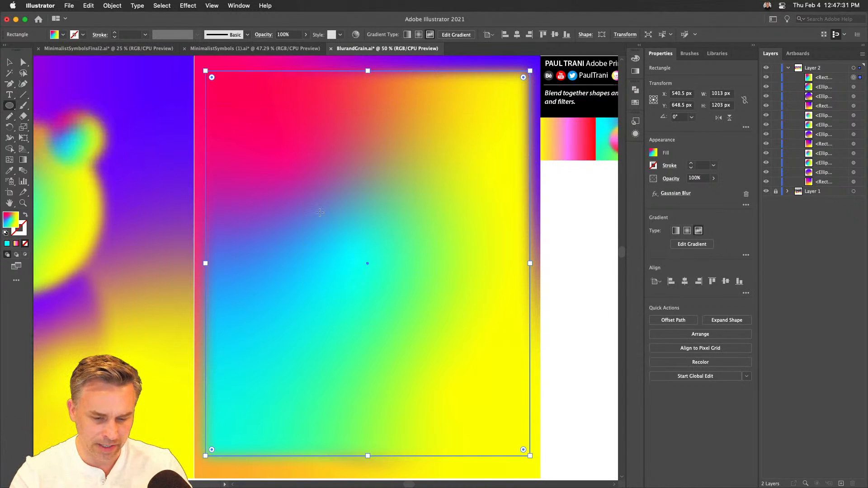
mouse_move(325, 229)
left_mouse_down()
mouse_move(383, 262)
mouse_move(396, 281)
mouse_move(389, 295)
mouse_move(441, 354)
mouse_move(431, 359)
left_mouse_up()
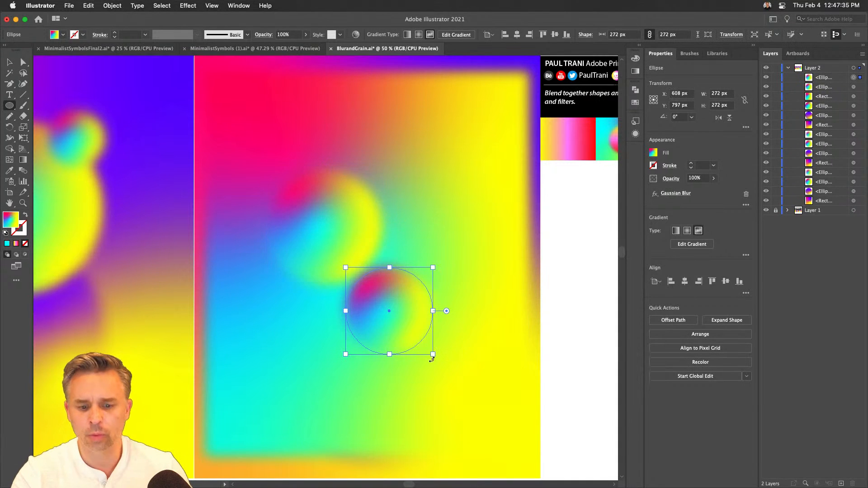
mouse_move(415, 220)
left_mouse_down()
mouse_move(475, 248)
mouse_move(463, 268)
left_mouse_up()
left_click(10, 62)
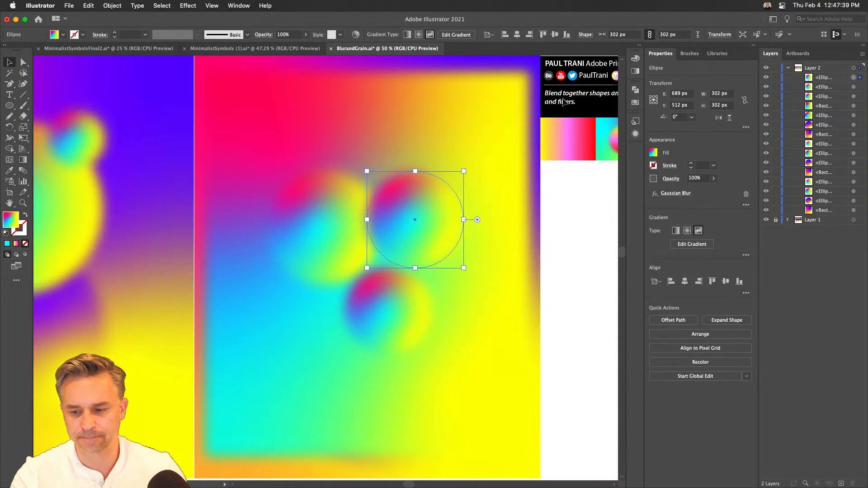
- Expand the collapsed panels to show swatches and appearance, and delete the three test circles from the rectangle
left_click(641, 121)
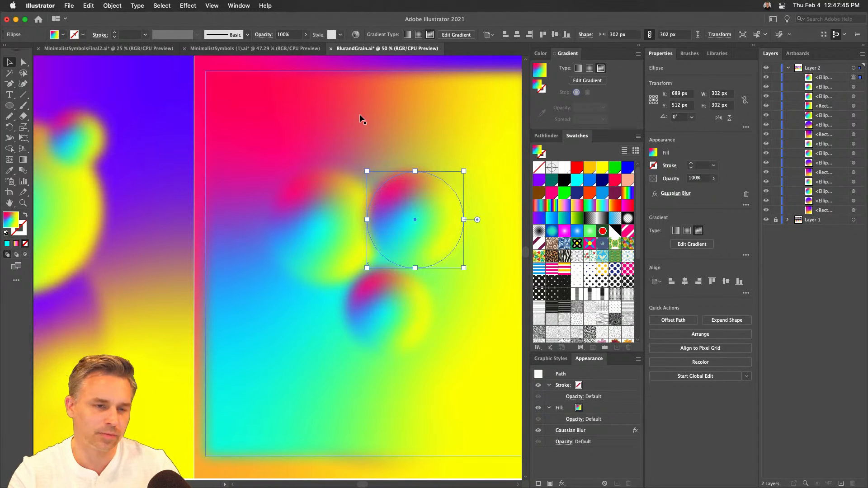
left_click(335, 227)
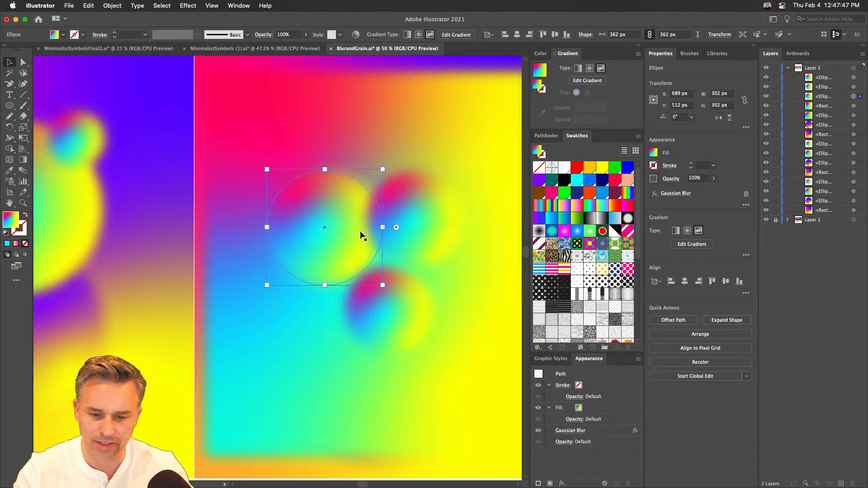
key("Delete")
key("Delete")
left_click(385, 306)
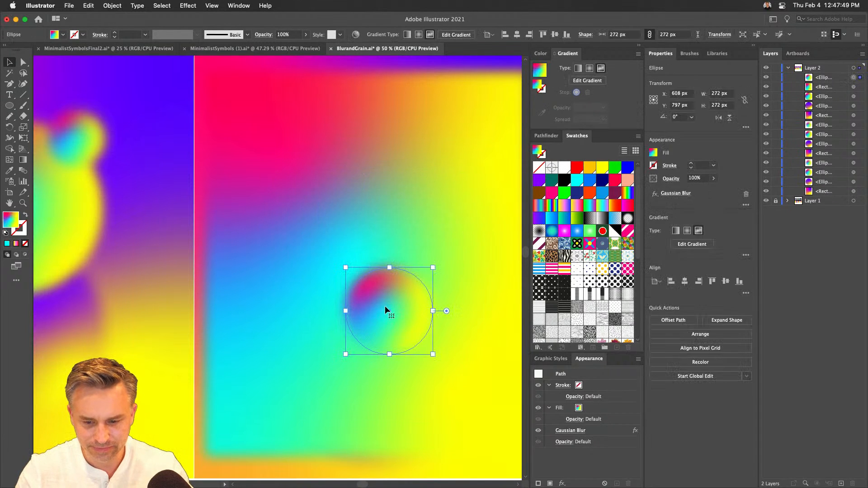
key("Delete")
- Remove the Gaussian Blur from the large rectangle and replace its gradient fill with solid gray #898989
left_click(232, 286)
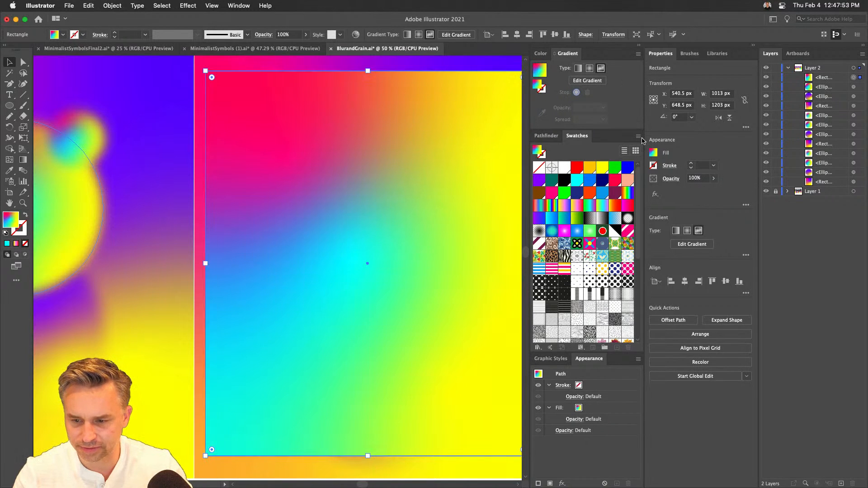
left_click(564, 181)
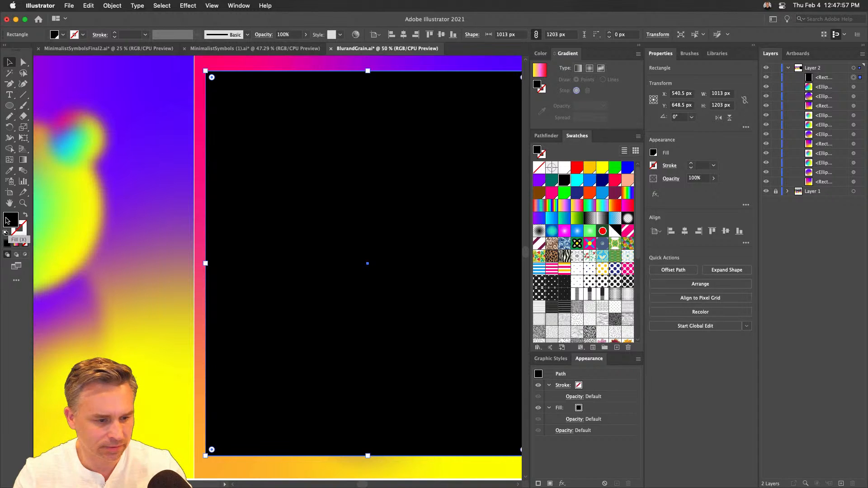
double_click(7, 221)
type("808080")
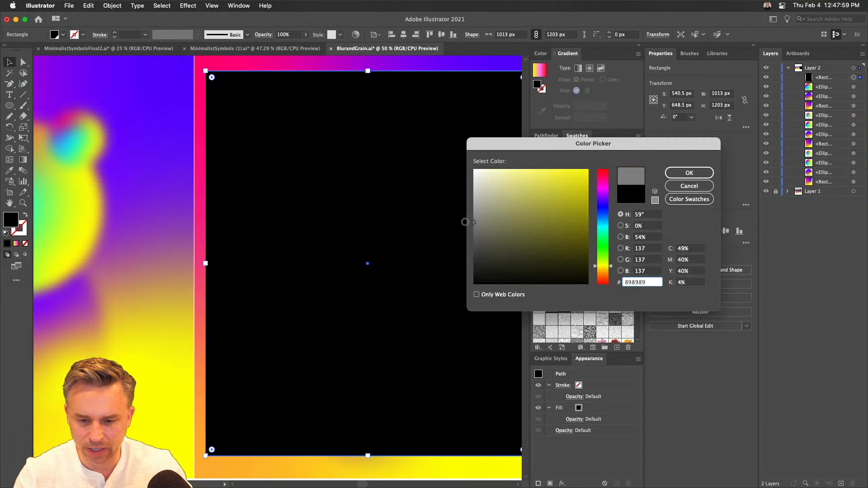
key("Return")
- Open the Effect Gallery for the gray rectangle and reduce its preview to 50%
scroll(254, 139, "right", 3)
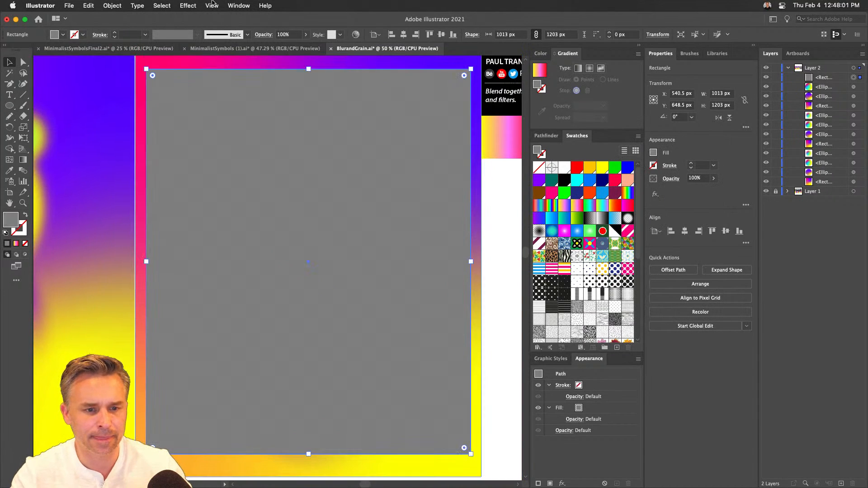
left_click(188, 5)
mouse_move(195, 151)
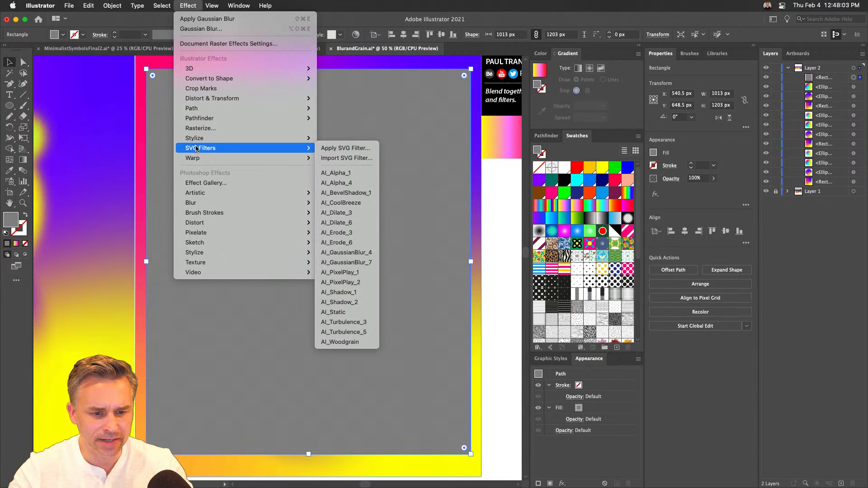
left_click(203, 183)
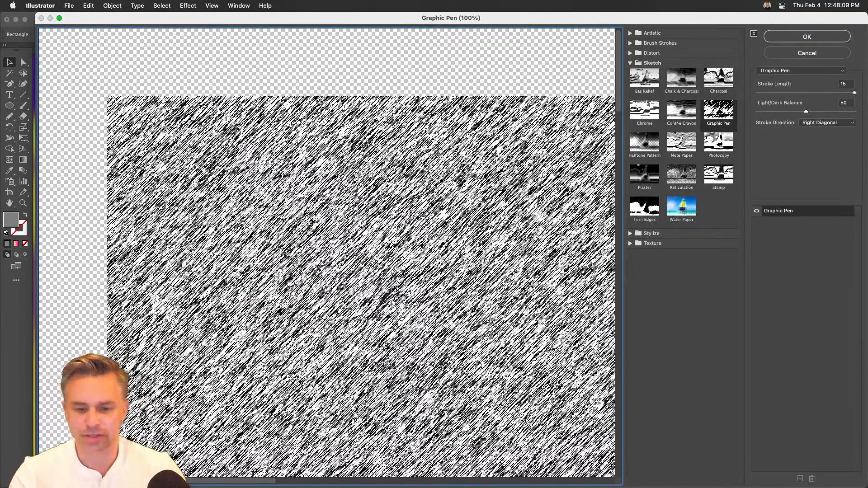
key("super+minus")
key("super+minus")
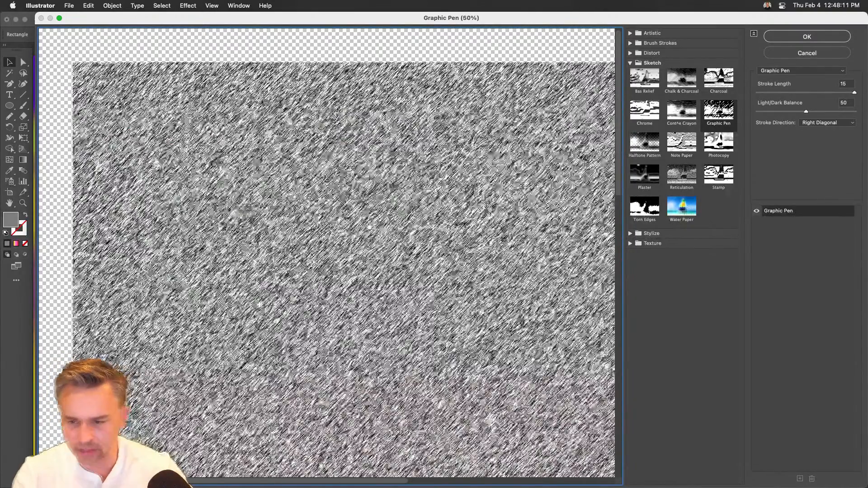
- Preview the Sketch filters Halftone Pattern, Conté Crayon and Note Paper on the gray rectangle, and choose Reticulation
left_click(639, 145)
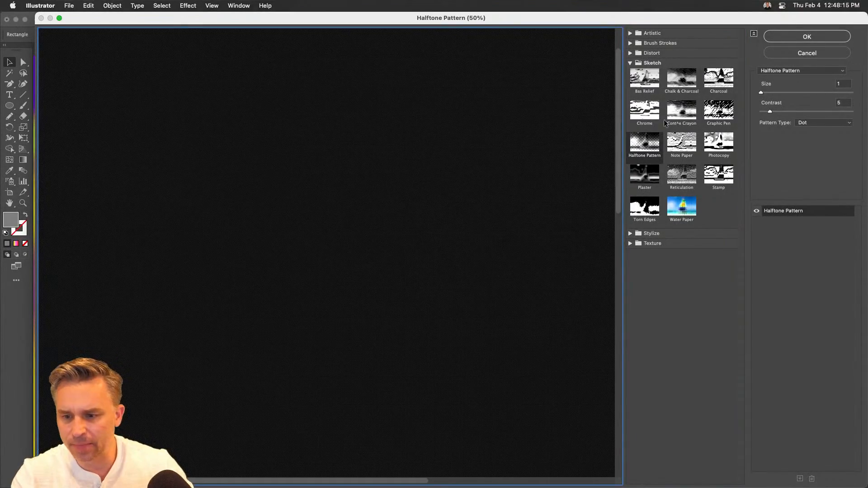
left_click(685, 123)
left_click(675, 158)
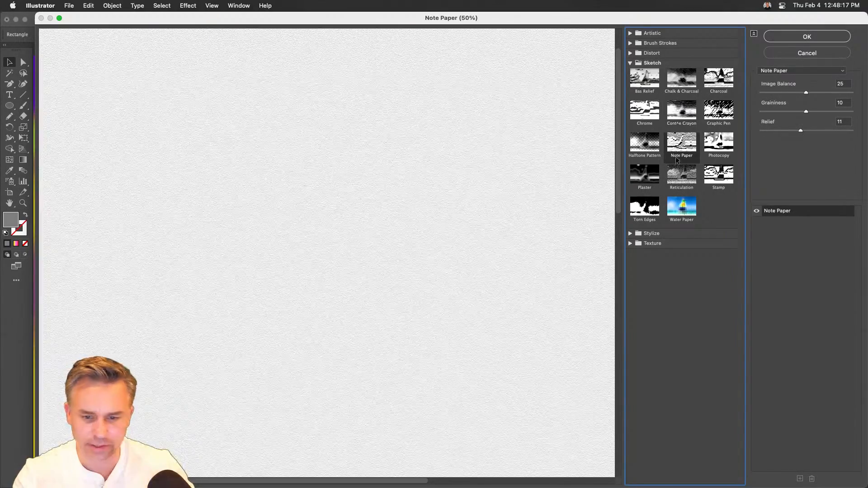
left_click(676, 174)
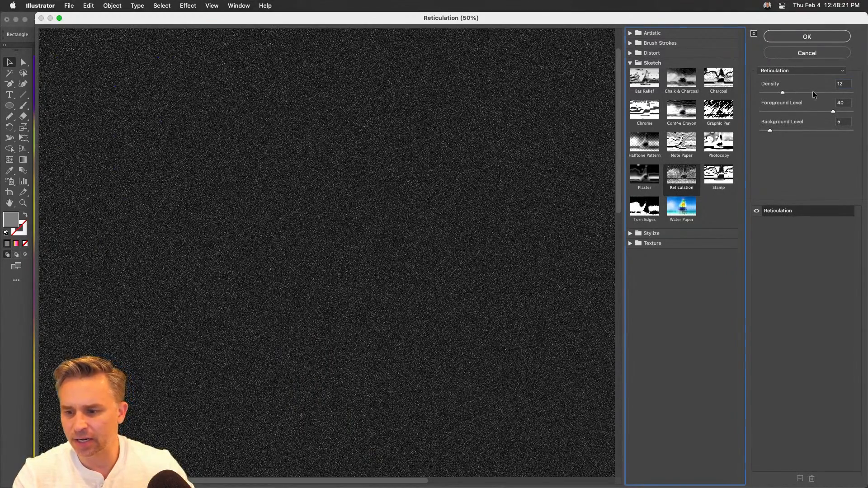
- Set Reticulation's Density to 37 and Background Level to 29, and apply it to the gray rectangle
left_click_drag(813, 92, 828, 92)
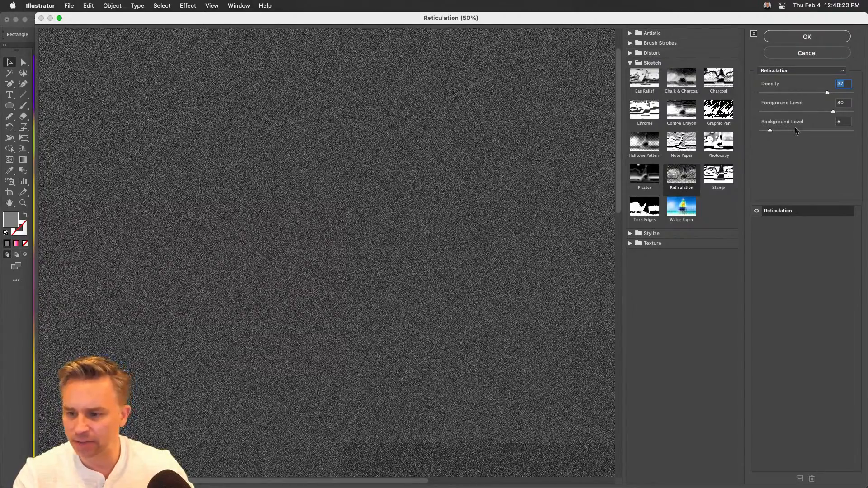
left_click_drag(794, 130, 808, 138)
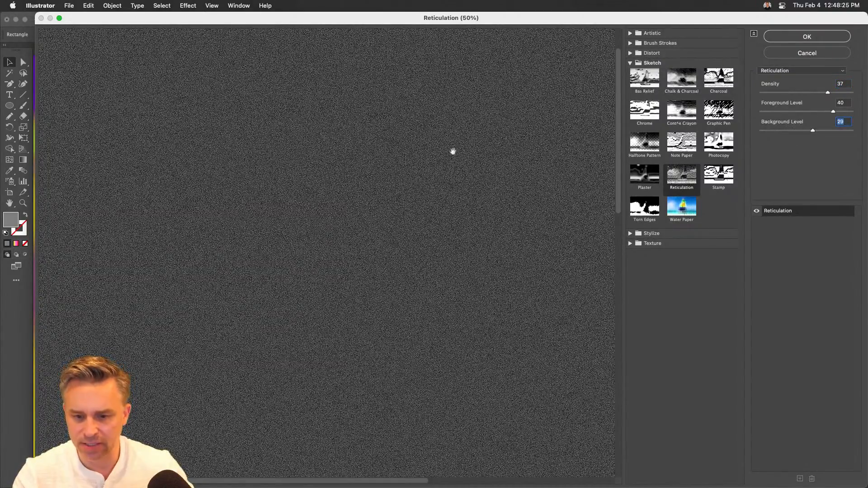
left_click(783, 41)
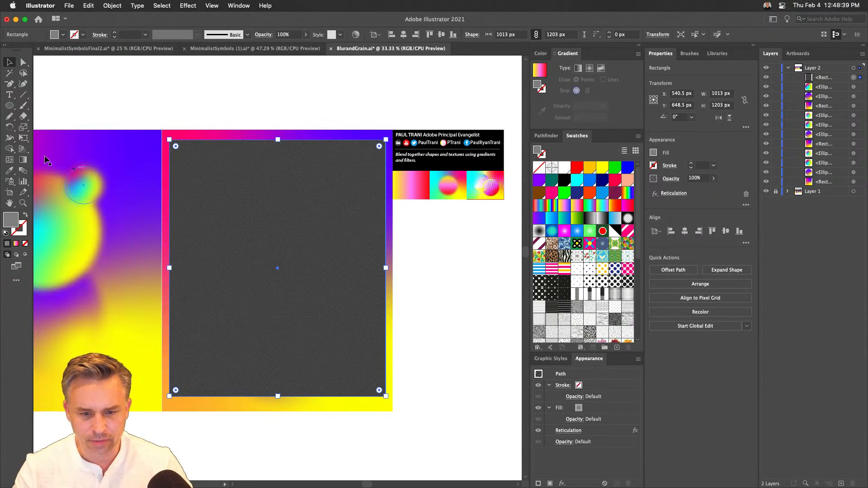
- Move the grain rectangle rightward off half of the artboard and draw two blurred gradient circles beside it, the upper one about 292 px wide
left_click_drag(211, 216, 327, 196)
left_click(257, 225)
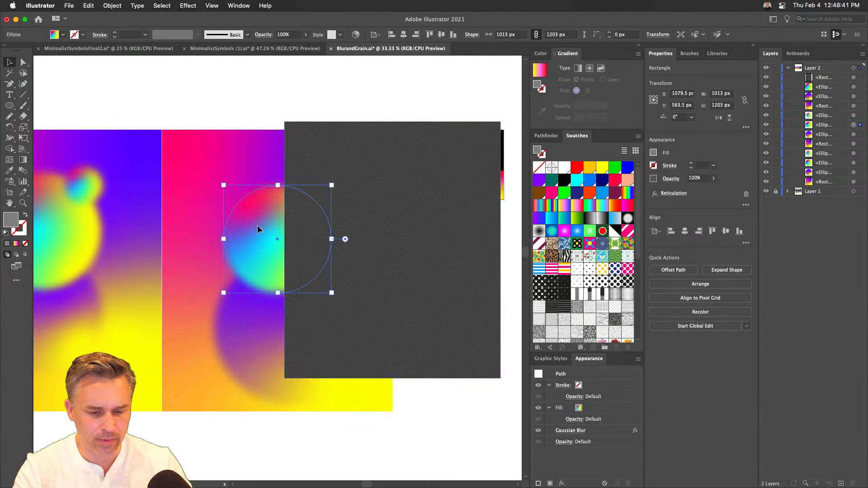
left_click(10, 106)
left_click_drag(174, 166, 247, 286)
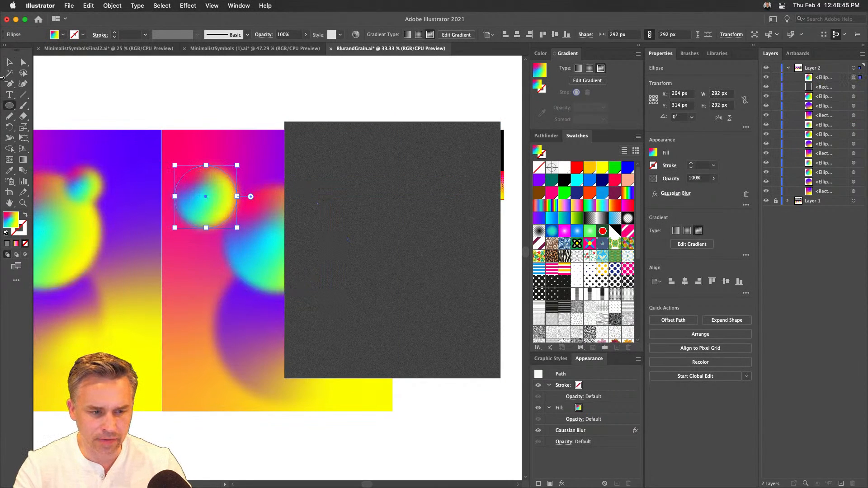
mouse_move(189, 249)
left_mouse_down()
mouse_move(210, 254)
mouse_move(244, 305)
left_mouse_up()
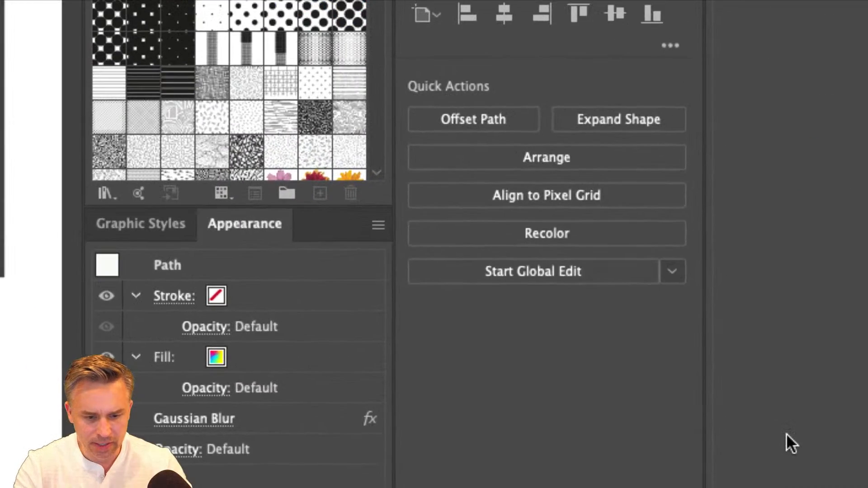
- Open the appearance options for the newly drawn circle
left_click(378, 225)
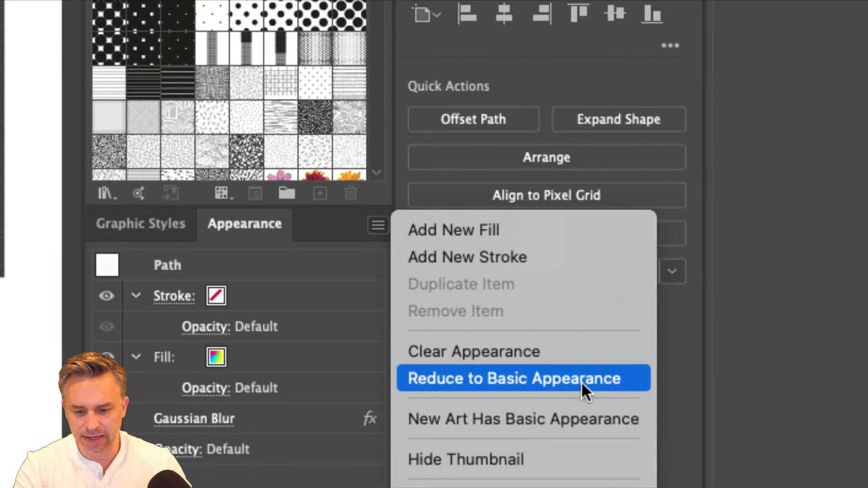
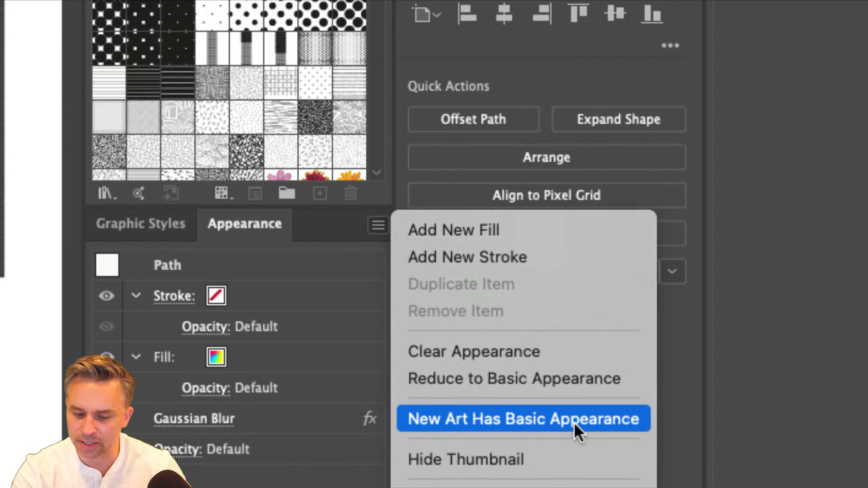
- Turn on New Art Has Basic Appearance and reduce the lower new circle to its basic appearance
left_click(575, 424)
left_click(379, 227)
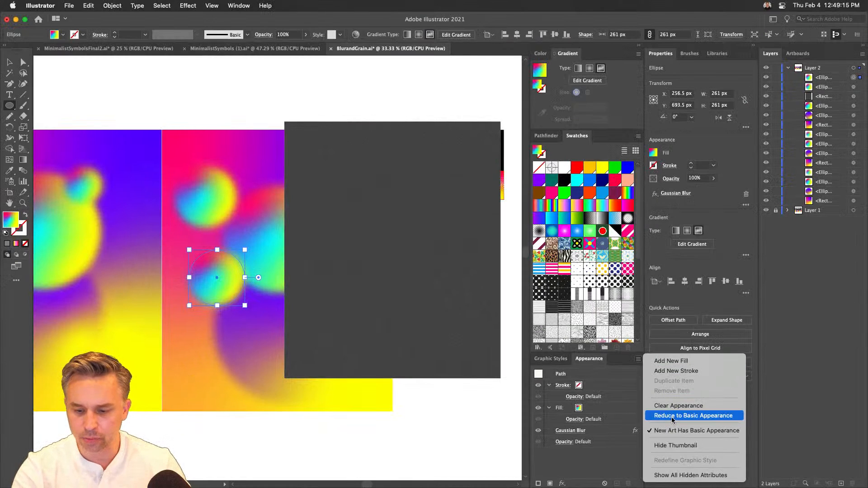
left_click(673, 416)
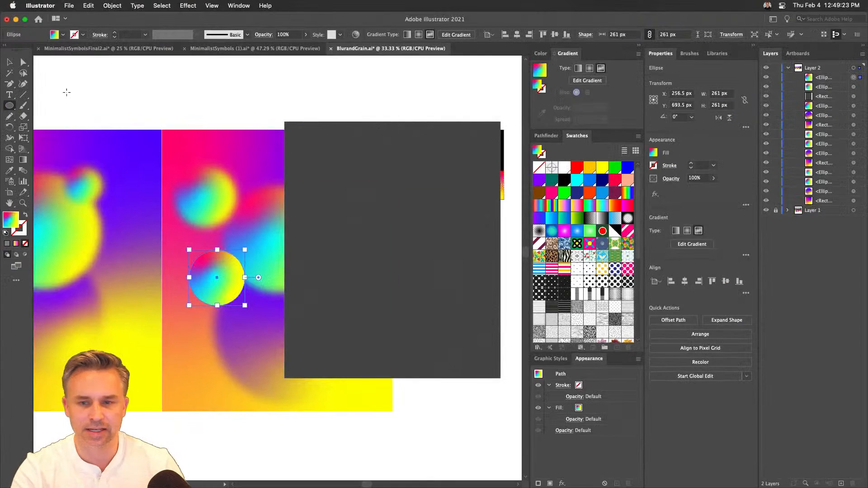
- Delete the unblurred gradient circle beside the gray grain rectangle
left_click(8, 61)
left_click(317, 208)
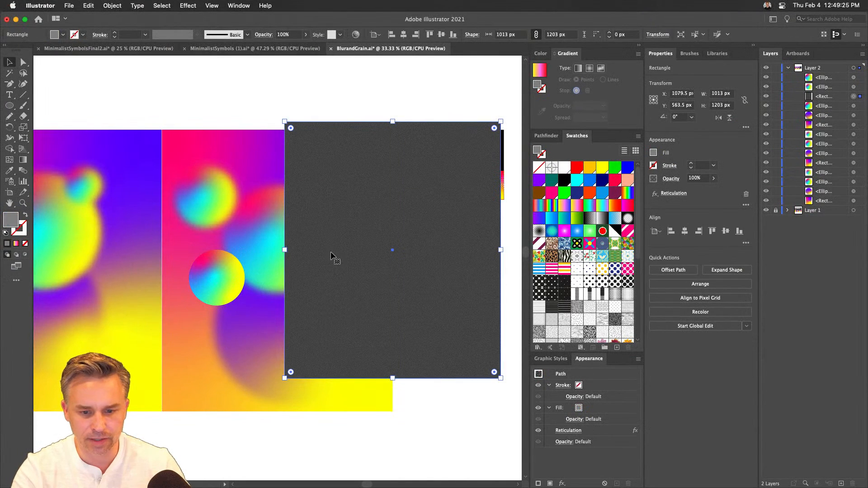
left_click(211, 281)
key("BackSpace")
- Move the grain rectangle leftward over the gradient artwork and bring it to the front
left_click_drag(367, 226, 274, 230)
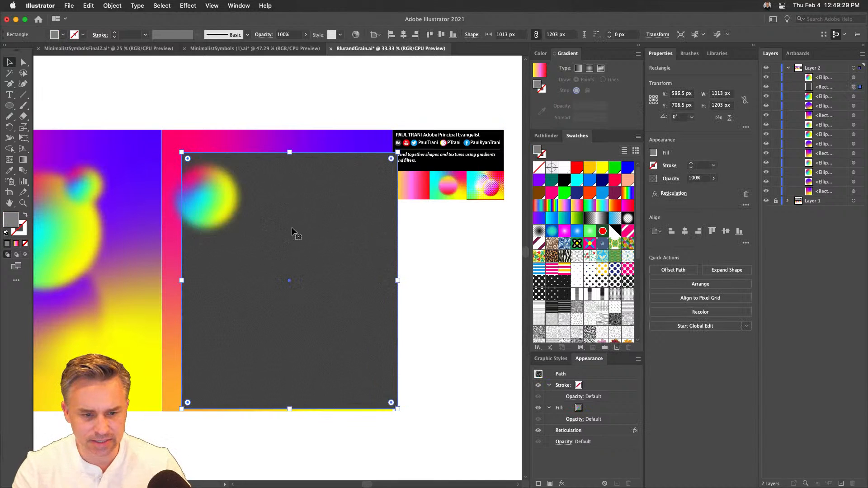
key("super+shift+bracketright")
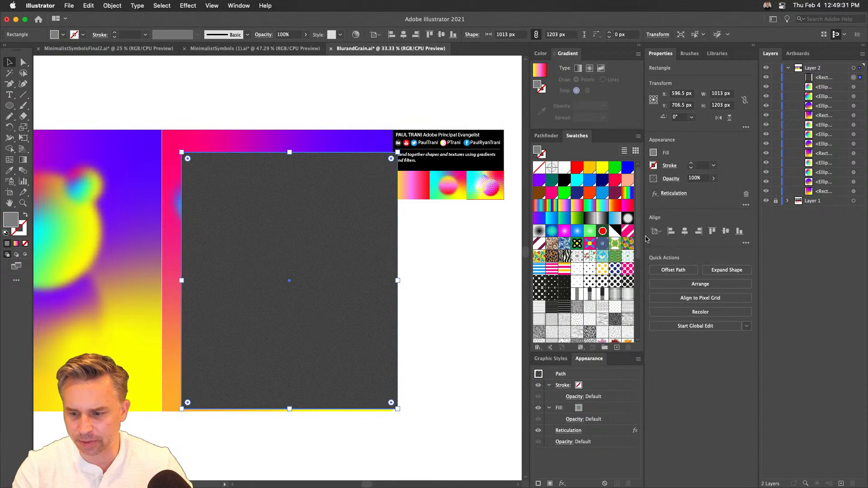
- Set the grain rectangle's blend mode to Lighten and resize it to 1082 by 1320 px so it covers the artboard
left_click(671, 178)
left_click(597, 196)
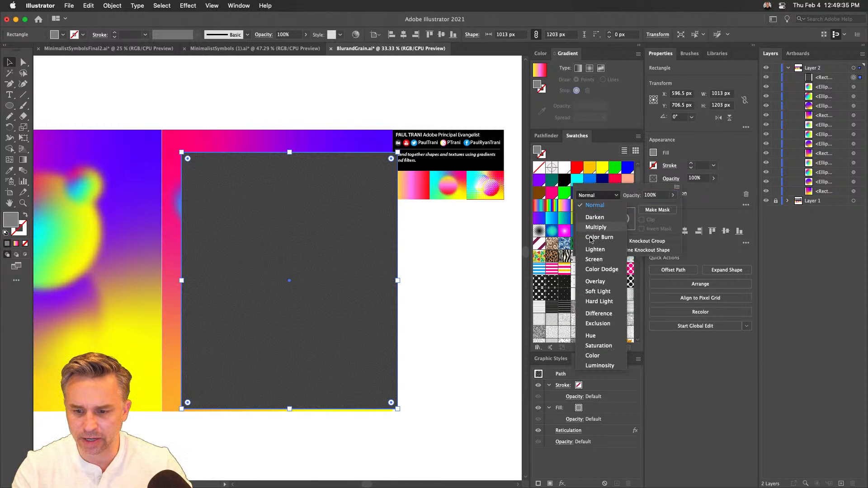
left_click(593, 253)
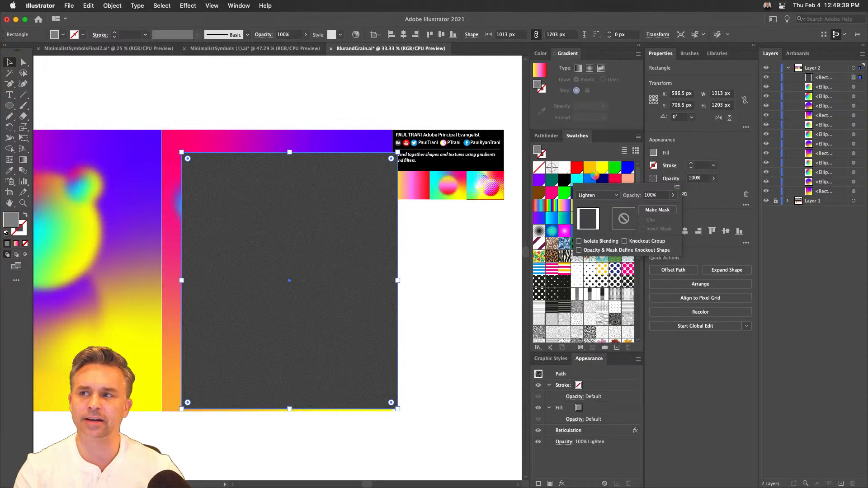
left_click(232, 163)
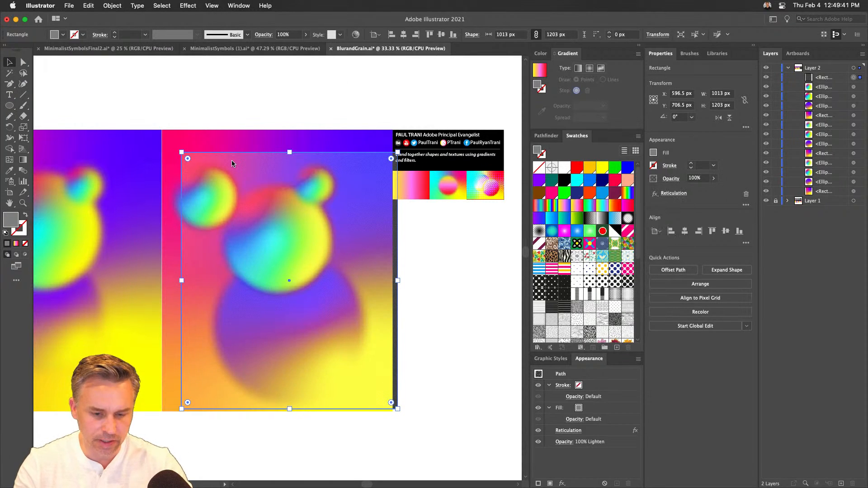
left_click_drag(181, 152, 162, 132)
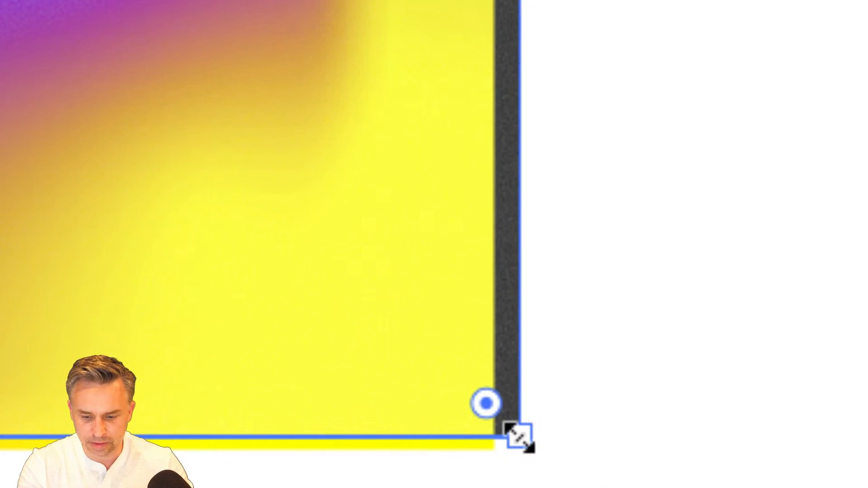
left_click_drag(498, 430, 435, 385)
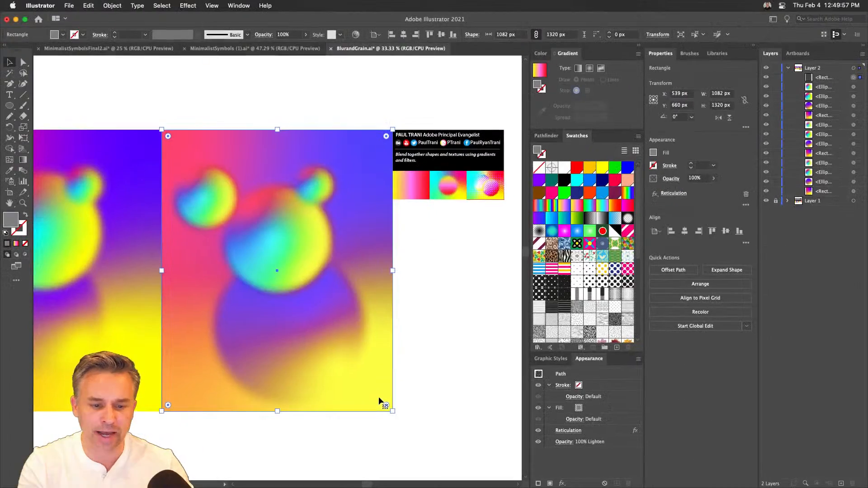
- Lock the grain rectangle, toggle its visibility to compare the artwork with and without grain up close, and leave it hidden
key("super+equal")
key("super+equal")
key("super+equal")
key("super+equal")
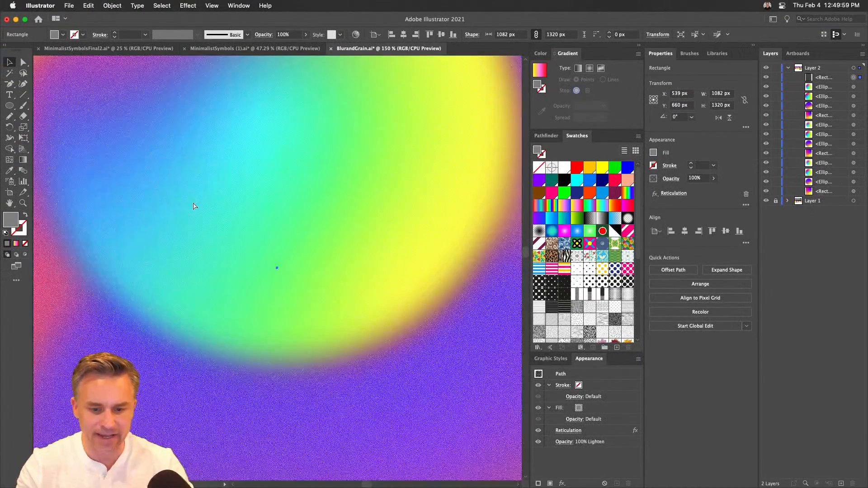
key("super+equal")
key("super+equal")
scroll(200, 233, "down", 5)
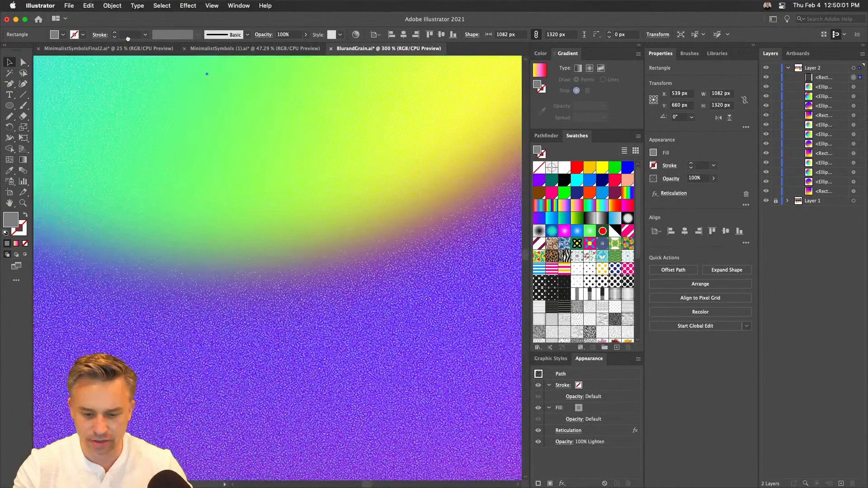
left_click(831, 78)
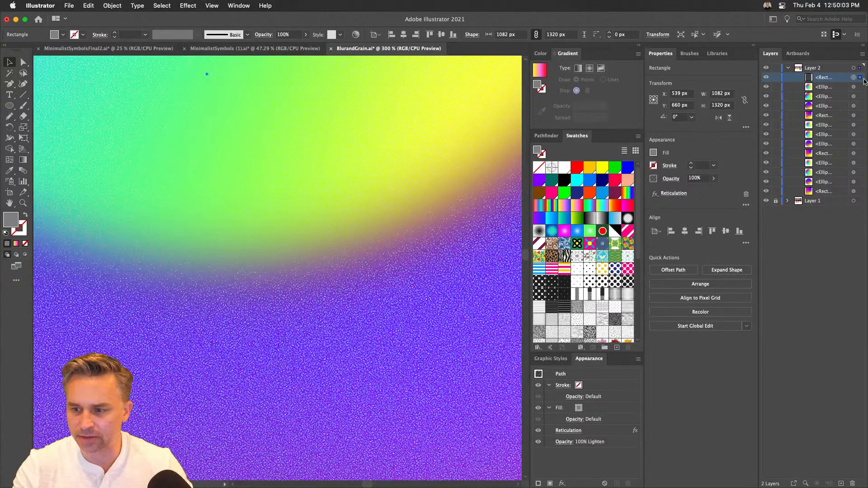
left_click(774, 78)
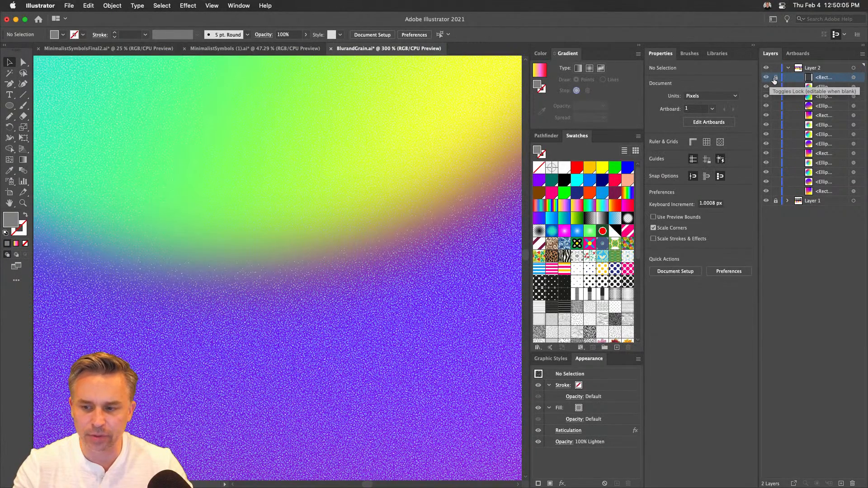
left_click(766, 78)
left_click(766, 78)
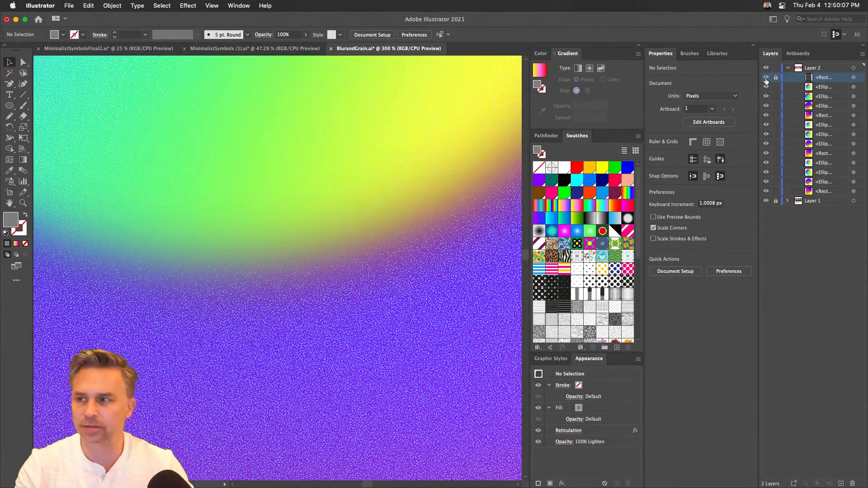
left_click(766, 77)
- Duplicate the gradient background and its four blurred circles to the empty area beyond the black credits panel
key("super+minus")
key("super+minus")
key("super+minus")
key("super+minus")
key("super+minus")
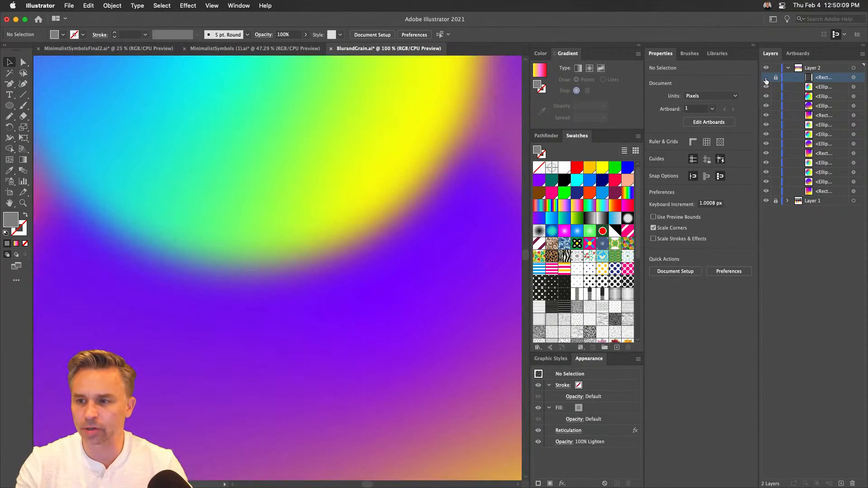
scroll(320, 165, "left", 3)
scroll(320, 165, "up", 2)
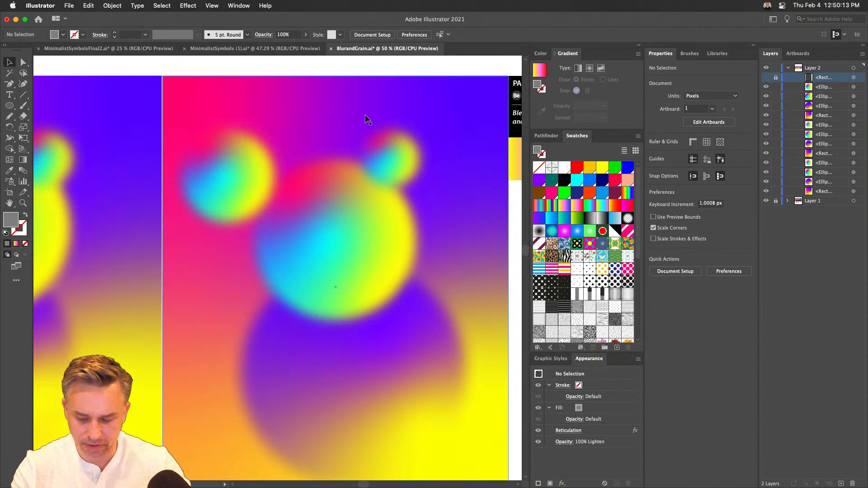
key("super+minus")
key("super+minus")
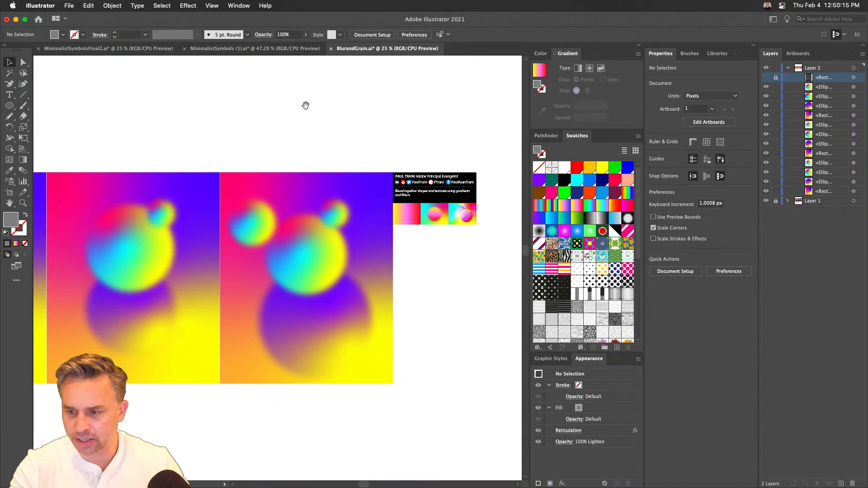
scroll(304, 102, "right", 2)
scroll(304, 103, "down", 1)
left_click_drag(196, 136, 330, 409)
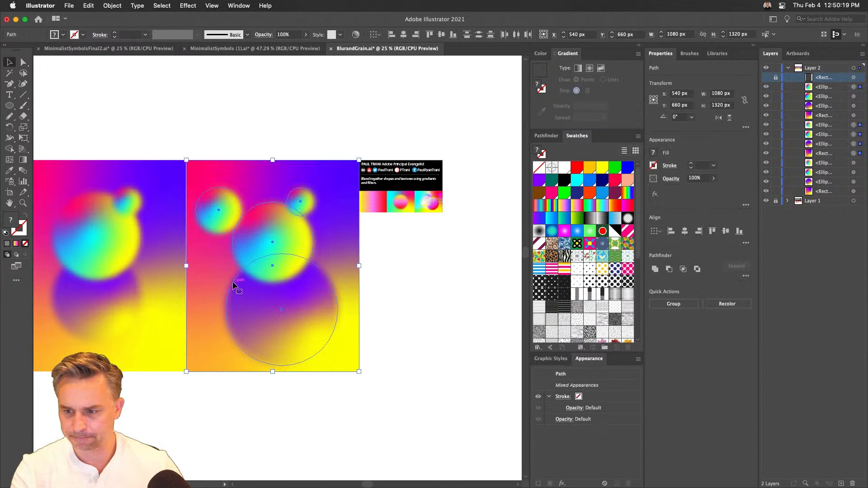
left_click_drag(250, 248, 507, 268)
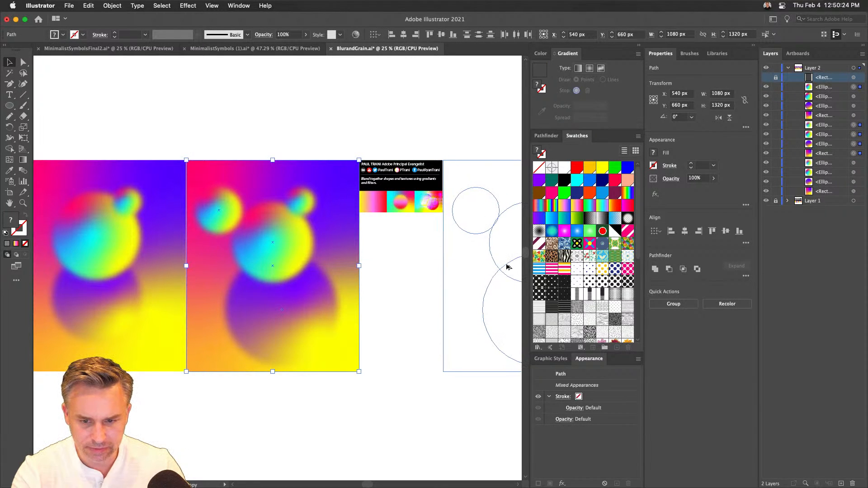
left_click(365, 129)
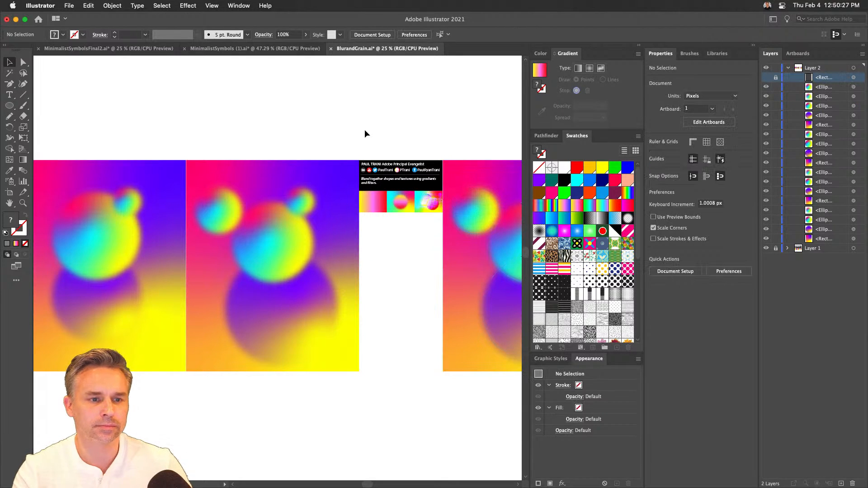
- Show and unlock the grain rectangle over the original artwork, and examine its grain up close
left_click(766, 77)
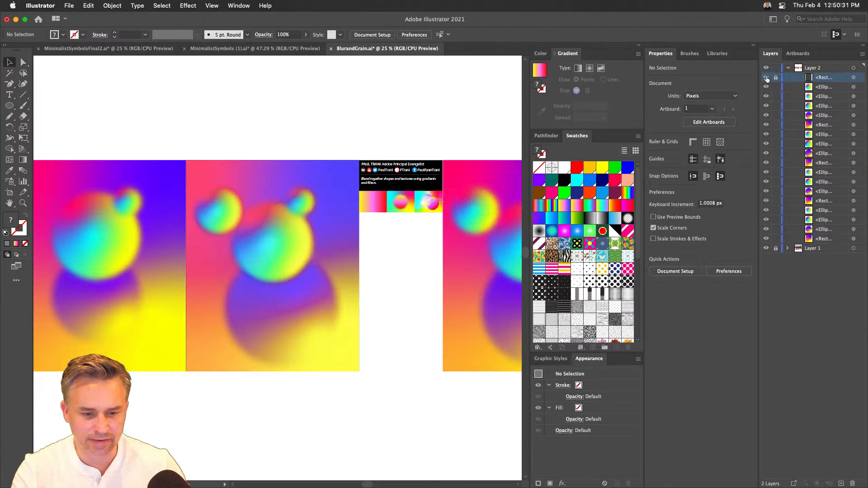
left_click(776, 78)
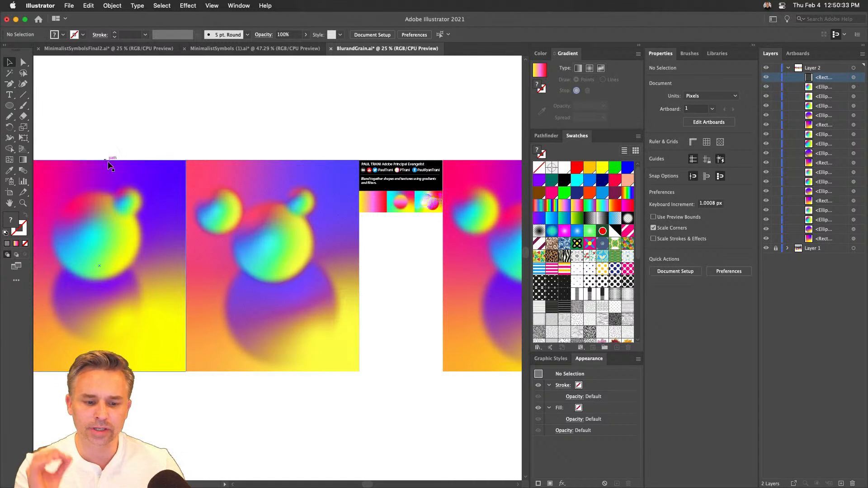
left_click(272, 206)
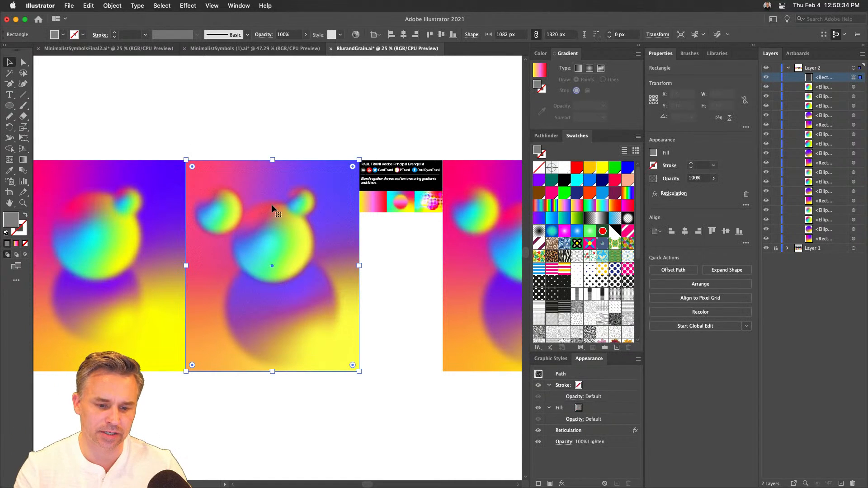
left_click(290, 109)
key("super+equal")
key("super+equal")
key("super+equal")
key("super+equal")
key("super+equal")
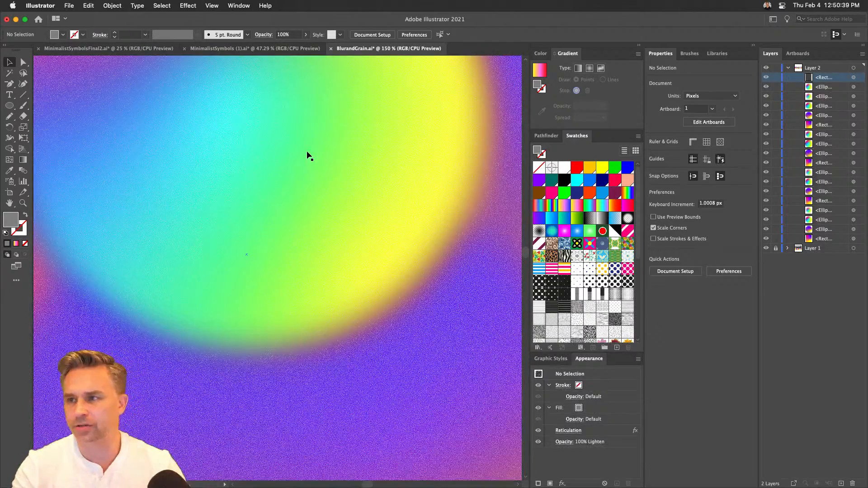
- Apply the Color Halftone effect with a Max. Radius of 20 pixels to the large multicolored circle in the duplicated artwork
key("super+0")
left_click_drag(452, 269, 46, 297)
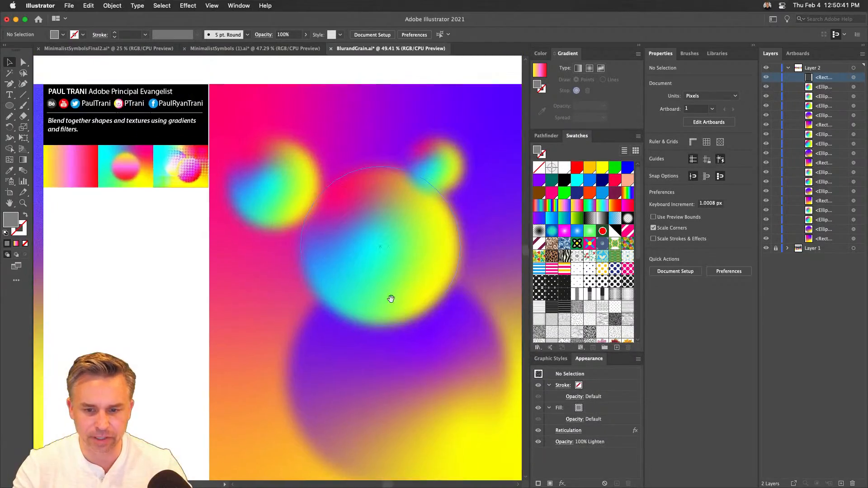
left_click_drag(391, 299, 339, 286)
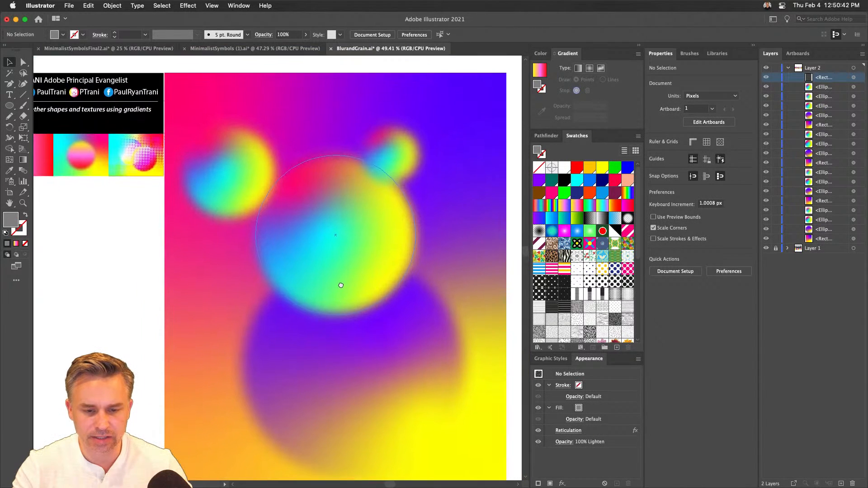
left_click(324, 227)
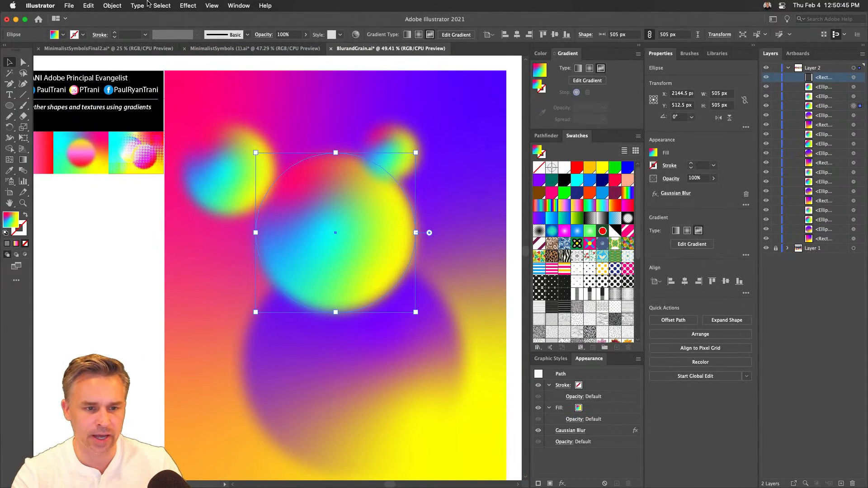
left_click(180, 3)
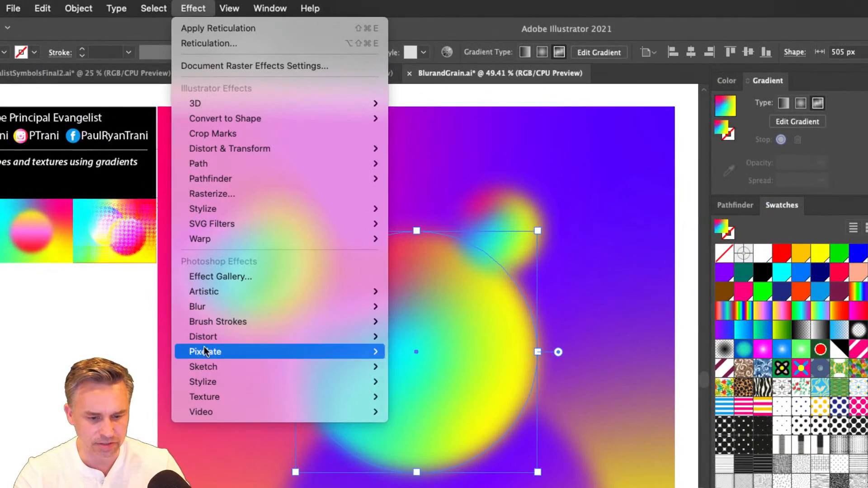
mouse_move(207, 355)
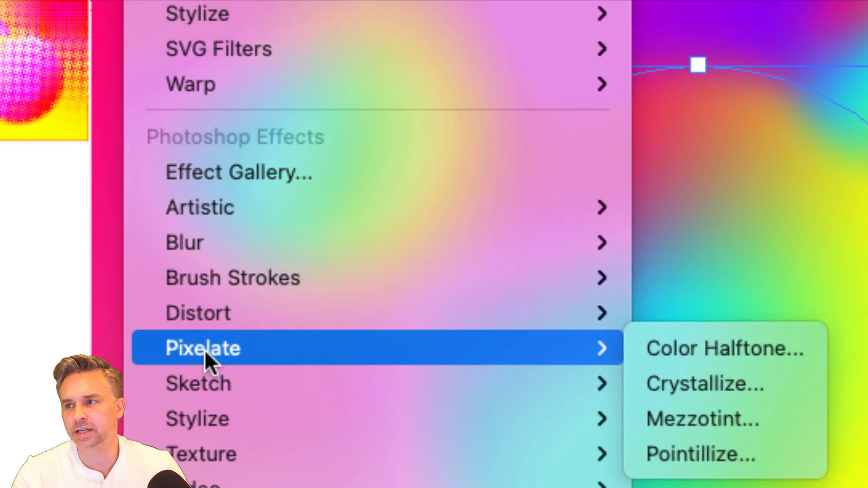
left_click(679, 351)
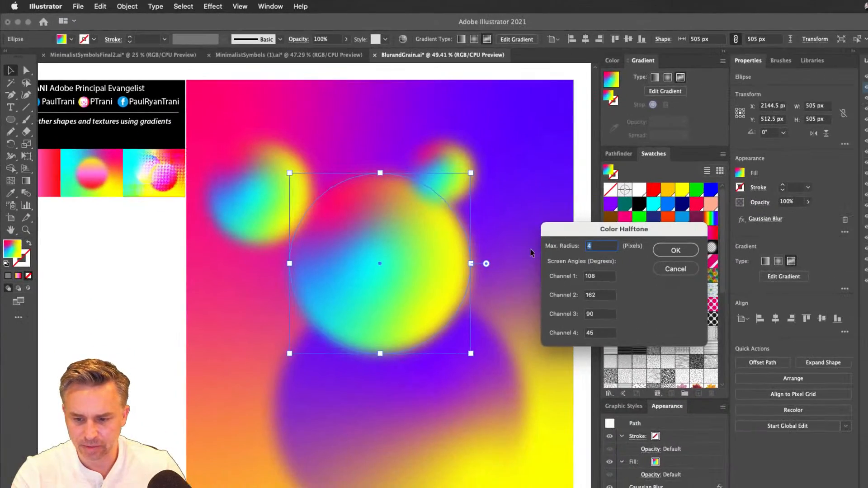
left_click_drag(578, 230, 478, 205)
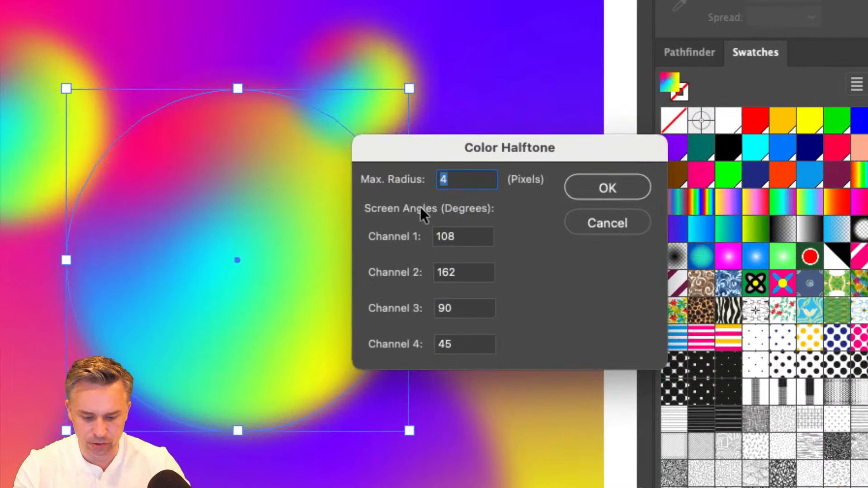
type("20")
key("Tab")
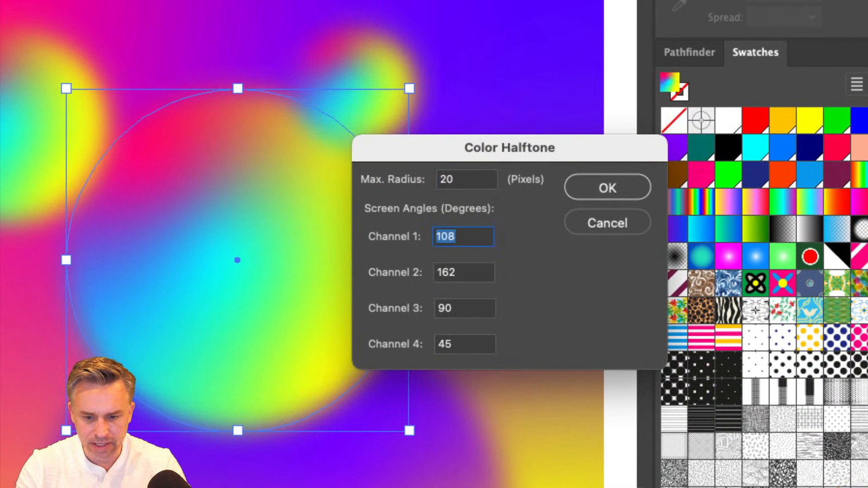
key("Tab")
key("Tab")
key("Tab")
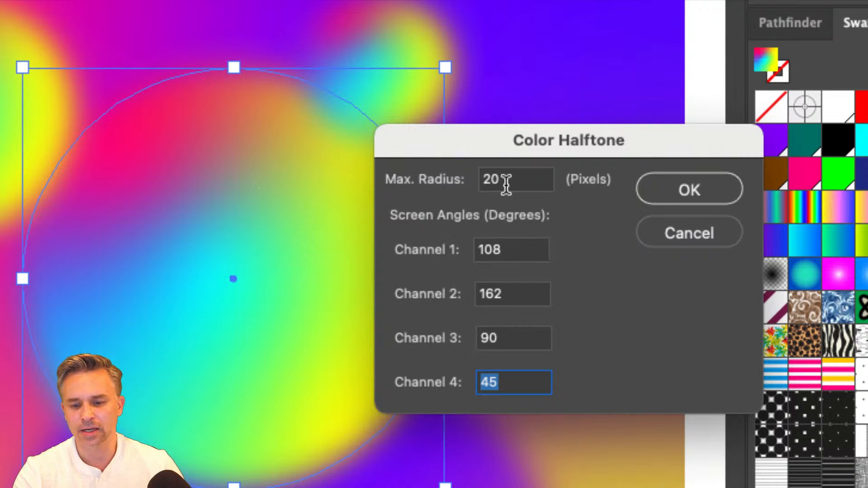
left_click(671, 189)
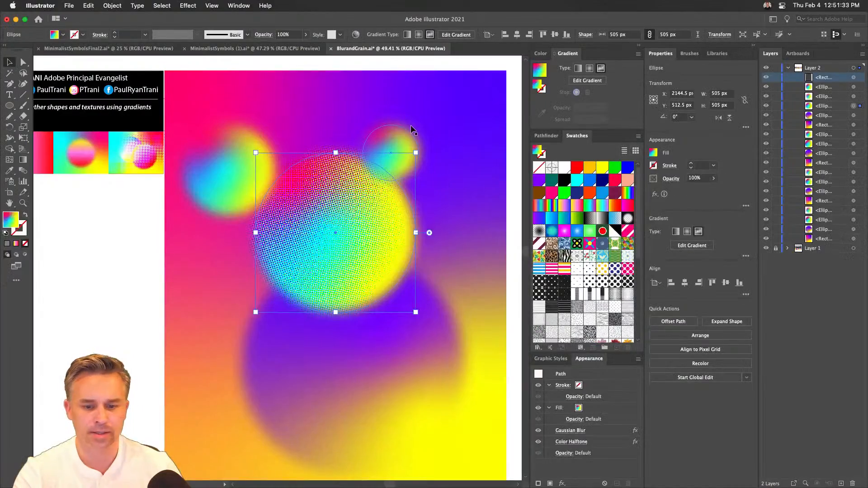
left_click(392, 137)
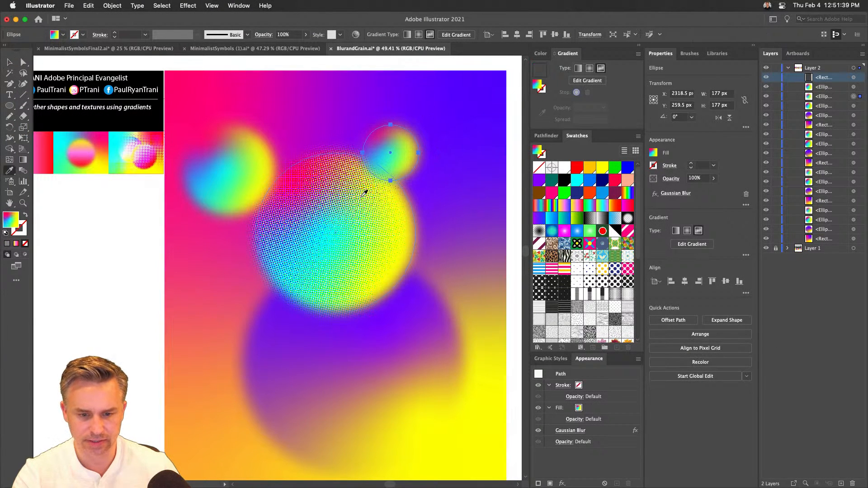
key("i")
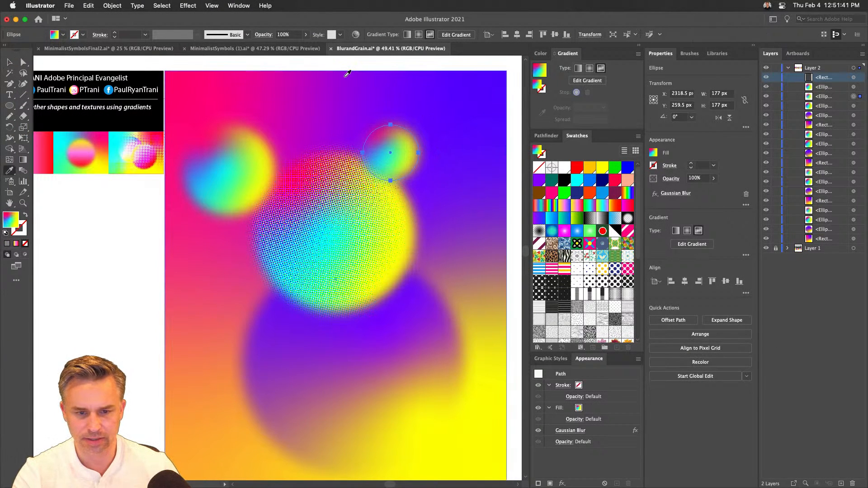
key("v")
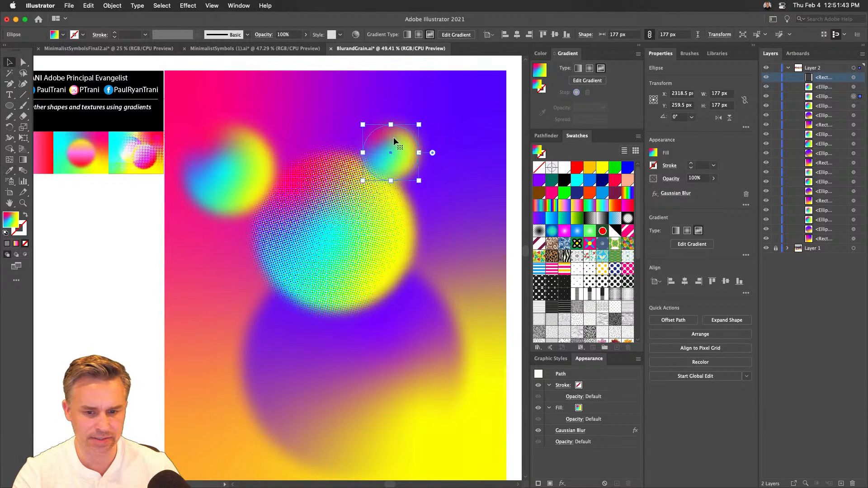
double_click(9, 171)
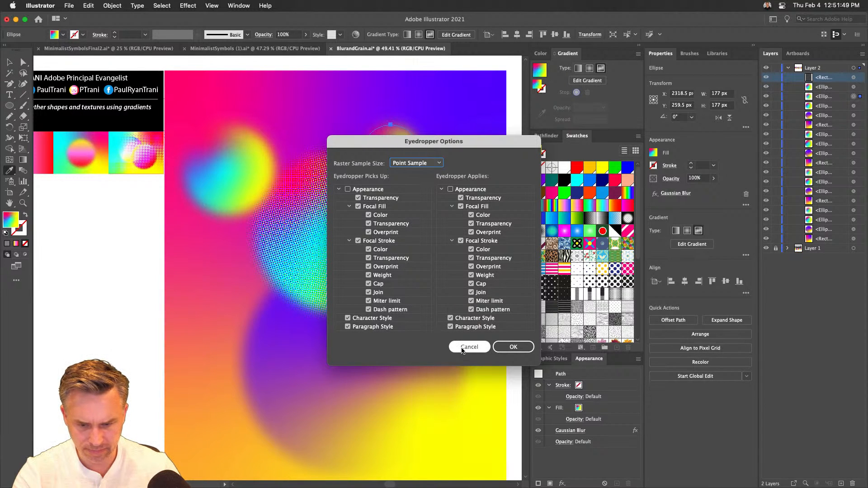
left_click(462, 348)
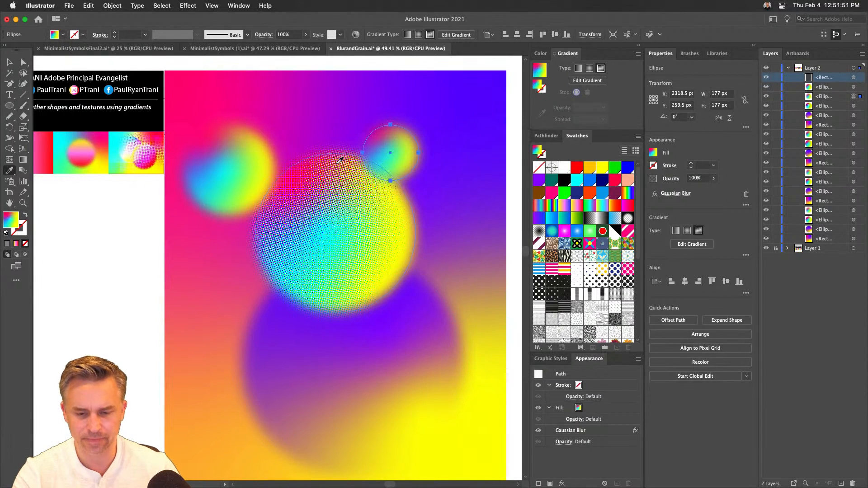
key("v")
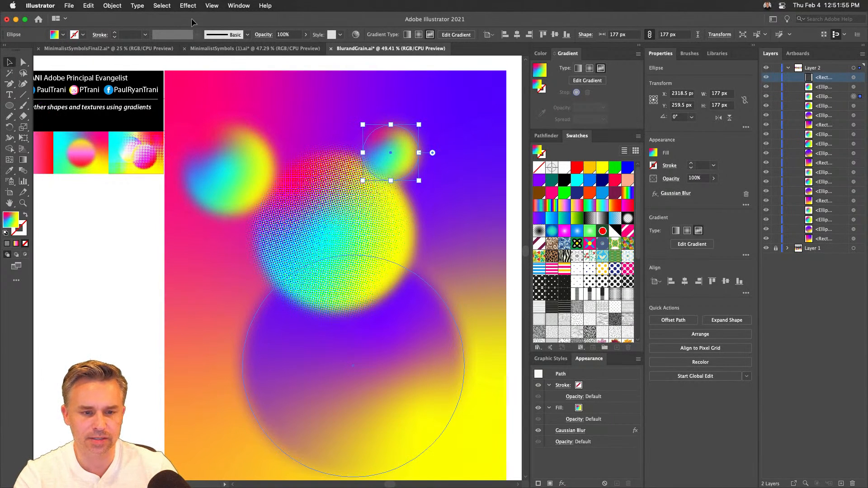
- Apply the same Color Halftone effect to the large purple circle and the two small circles of the duplicated artwork
left_click(304, 335)
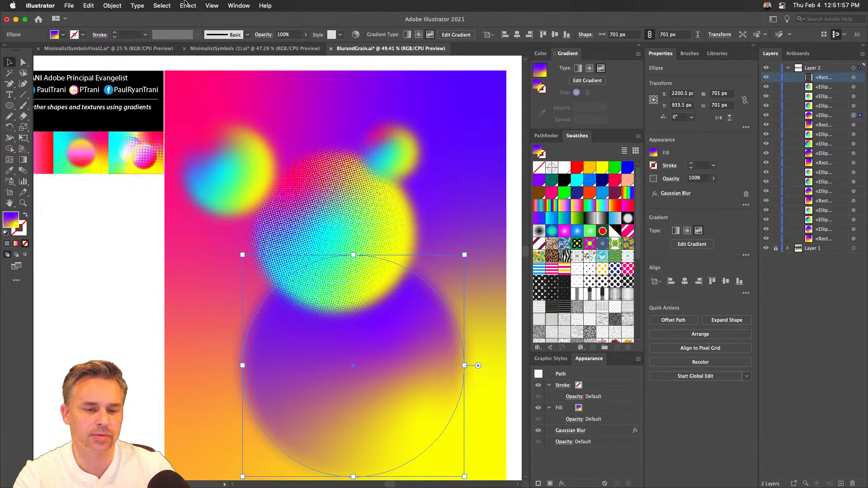
left_click(186, 5)
left_click(187, 19)
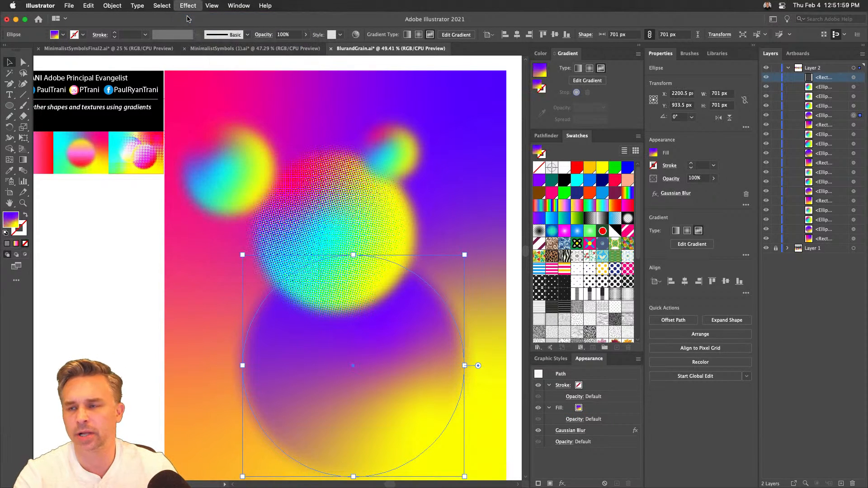
left_click(219, 180)
left_click(186, 6)
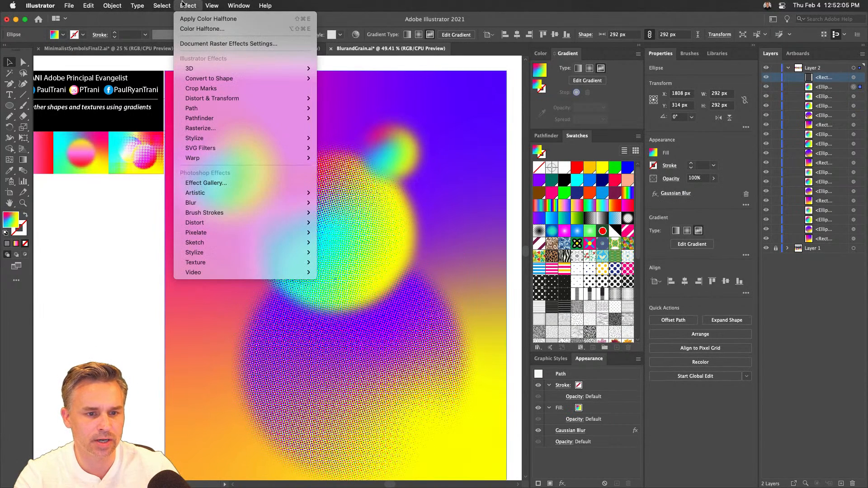
left_click(208, 18)
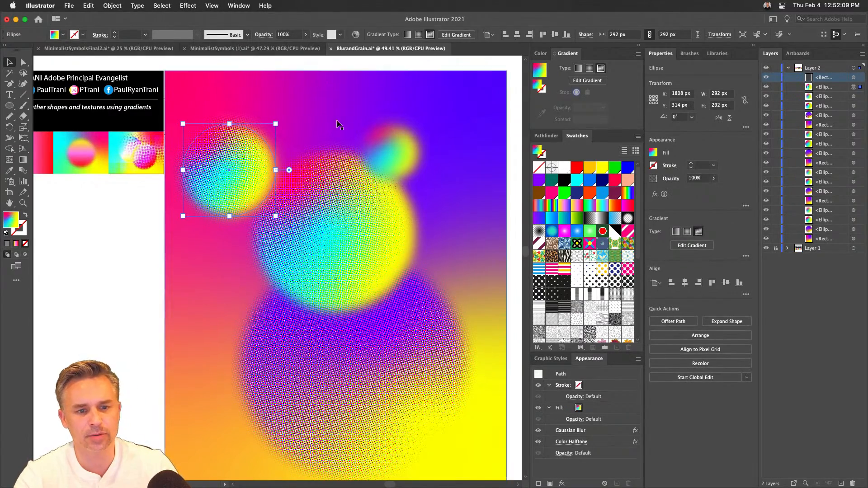
left_click(383, 152)
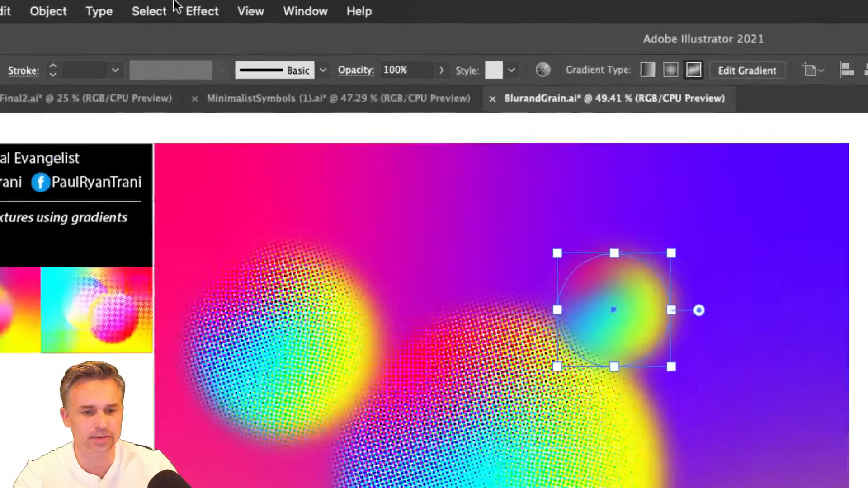
left_click(186, 6)
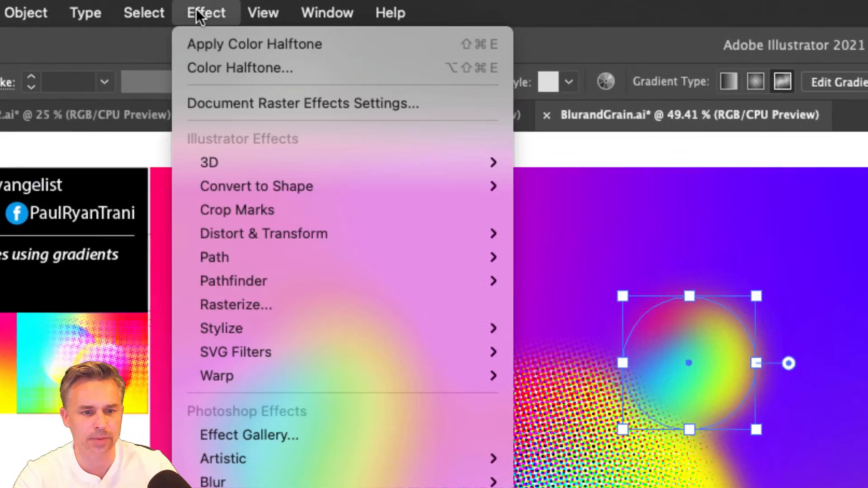
left_click(444, 52)
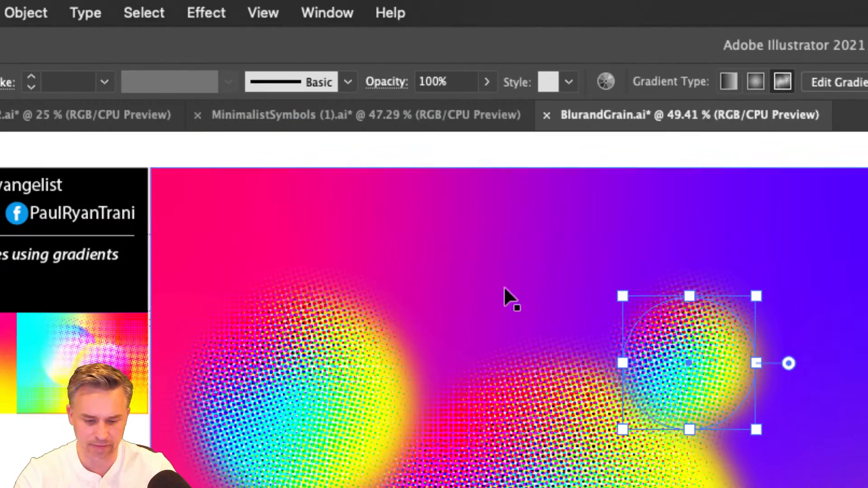
- Try the same Color Halftone effect on the gradient background rectangle of the duplicated artwork, and undo it
left_click(482, 283)
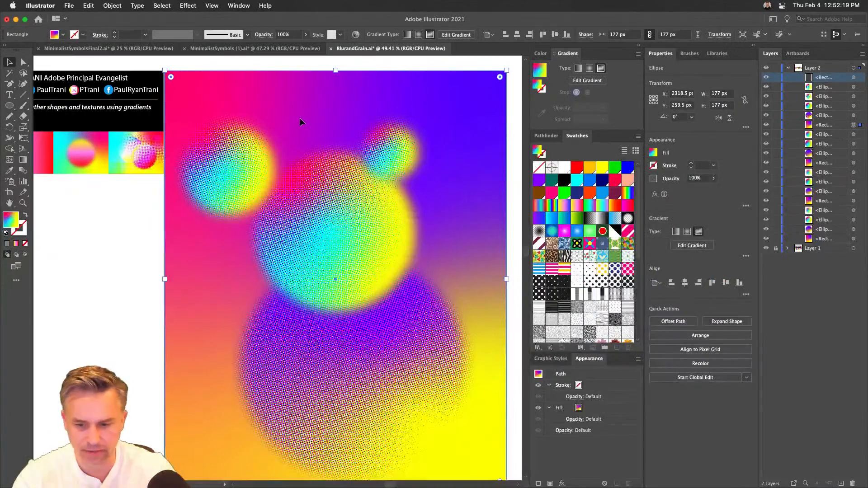
left_click(187, 6)
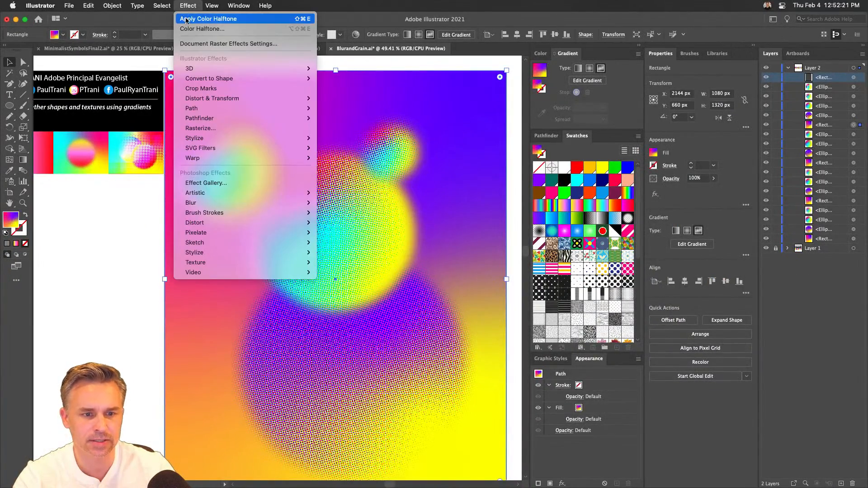
left_click(185, 20)
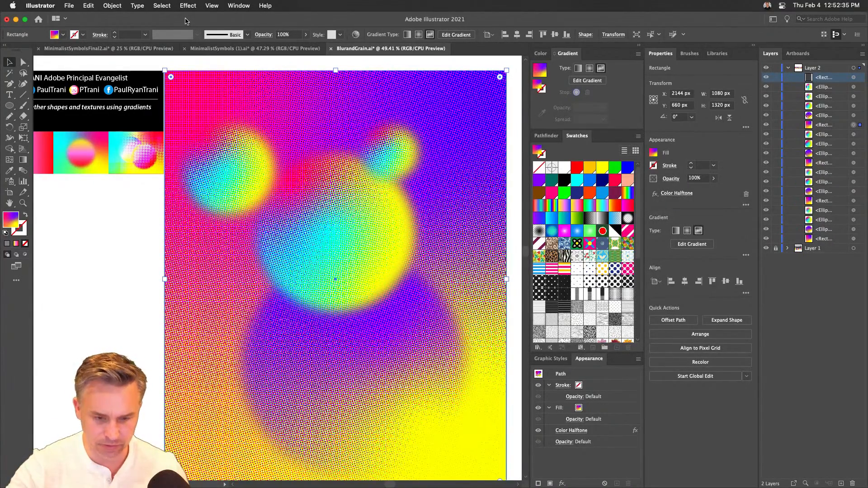
key("super+z")
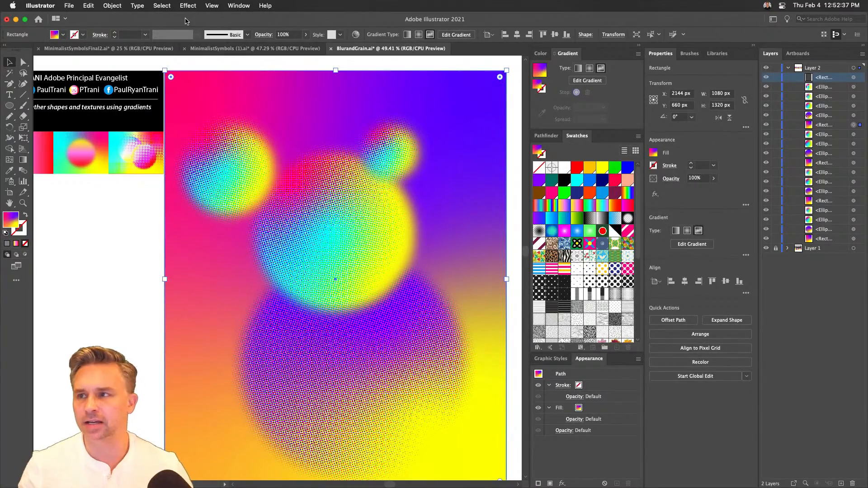
left_click(74, 289)
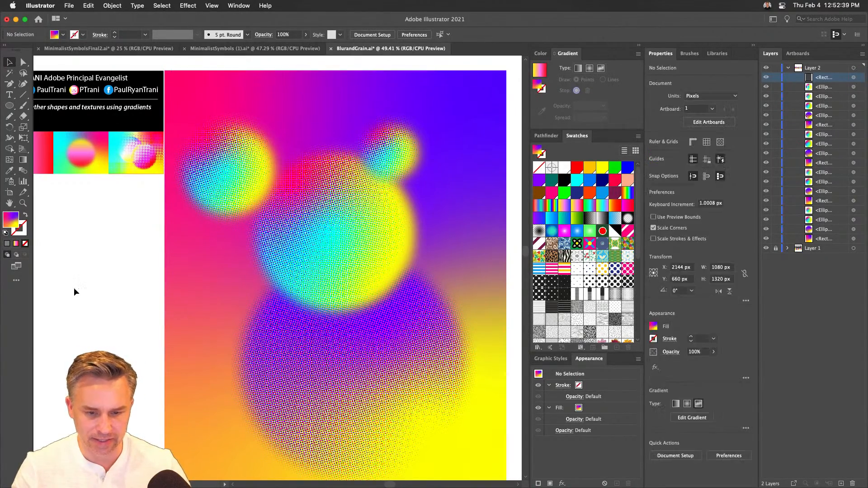
- Examine the halftone dots up close, and compare the artwork versions across the artboards with the side panels collapsed
key("super+equal")
key("super+equal")
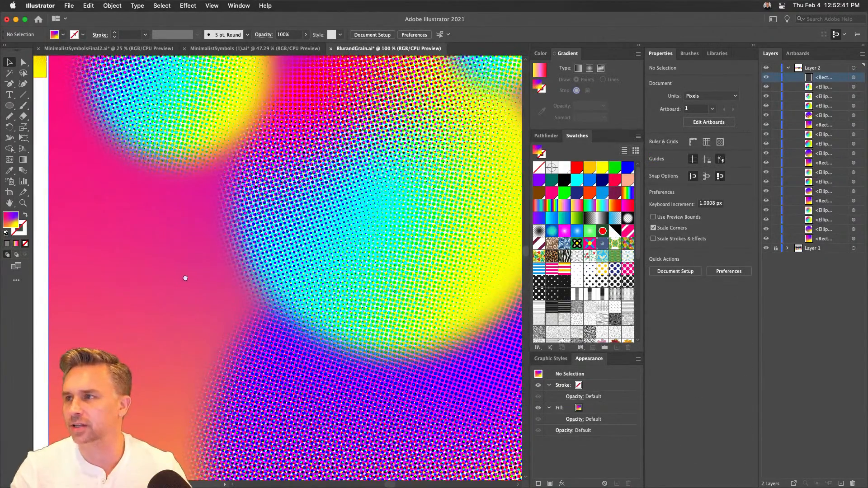
left_click_drag(186, 278, 74, 281)
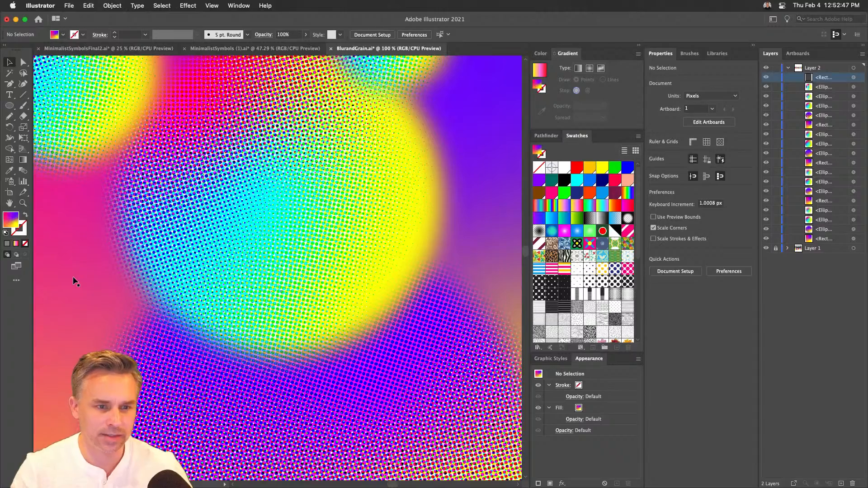
key("super+minus")
key("super+minus")
key("super+minus")
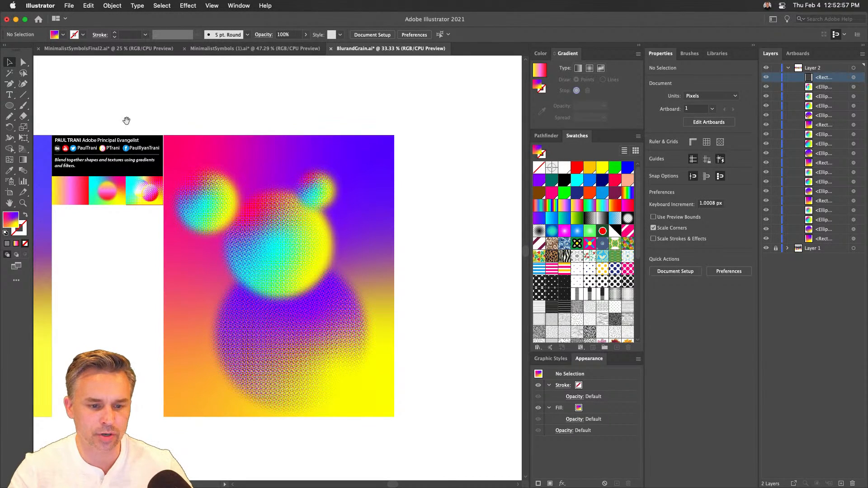
left_click_drag(124, 120, 409, 92)
left_click_drag(277, 105, 486, 105)
left_click_drag(236, 108, 330, 115)
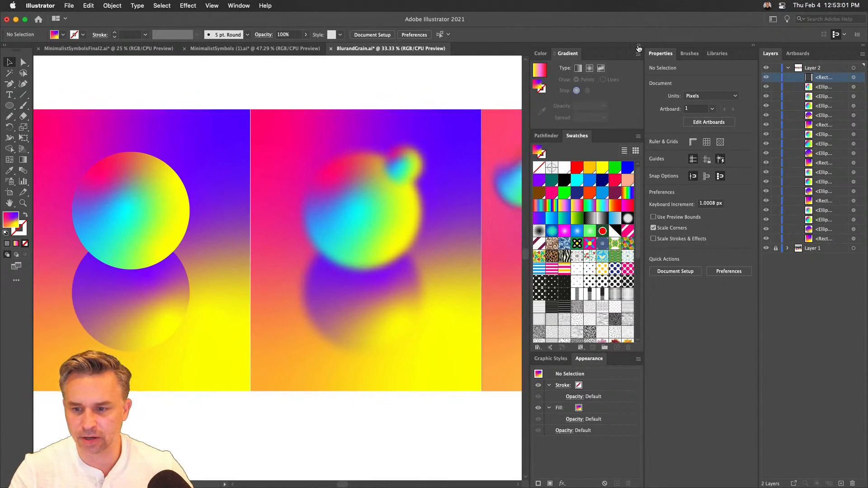
left_click(639, 46)
left_click(753, 46)
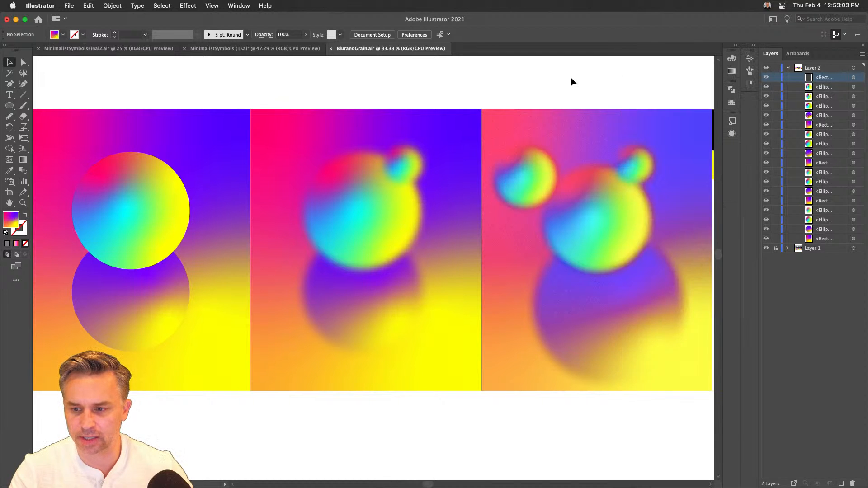
left_click_drag(572, 80, 215, 95)
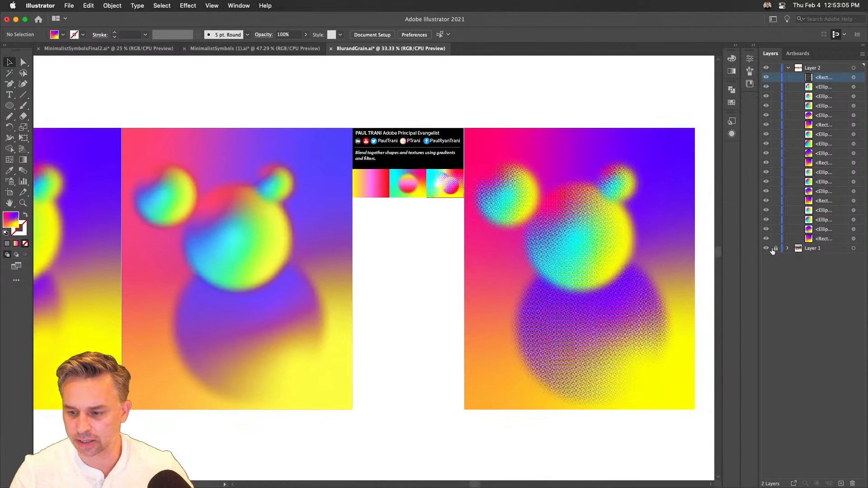
- Unlock Layer 1 and select the blurred circle in the middle sample thumbnail below the credits text
left_click_drag(355, 98, 449, 240)
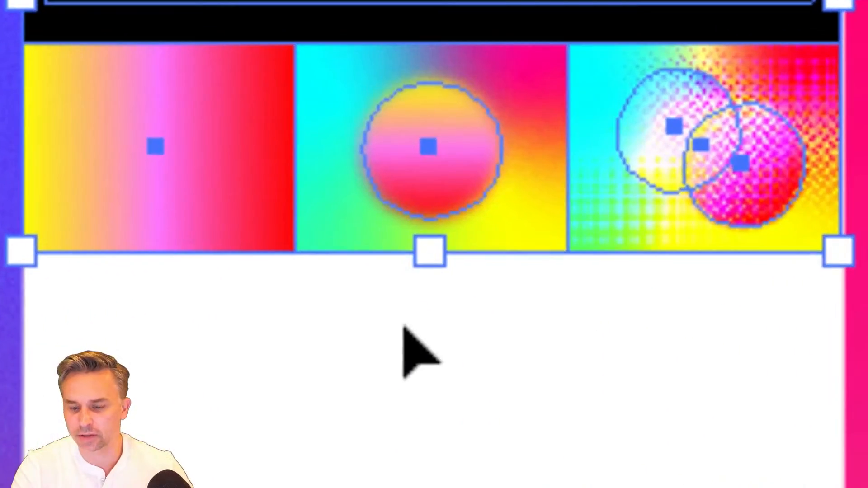
left_click(403, 327)
left_click(410, 183)
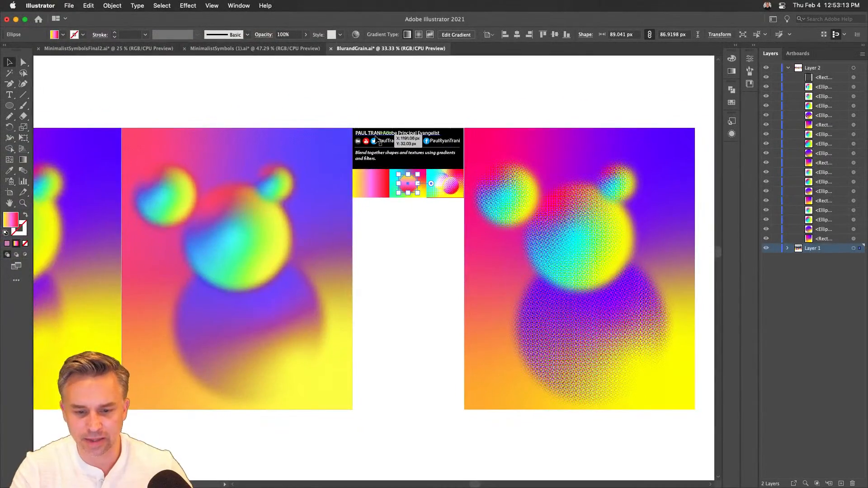
- Inspect the three sample thumbnails up close, and check which effects their circles and background rectangles use
key("super+equal")
key("super+equal")
key("super+equal")
key("super+equal")
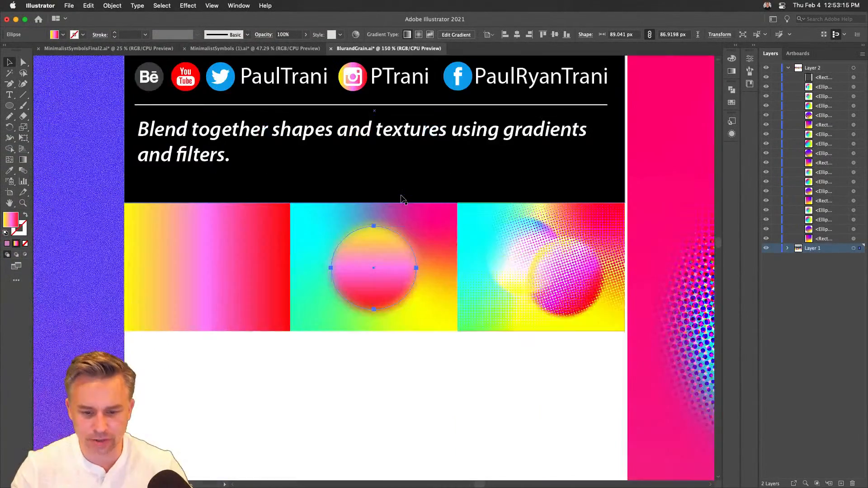
key("super+equal")
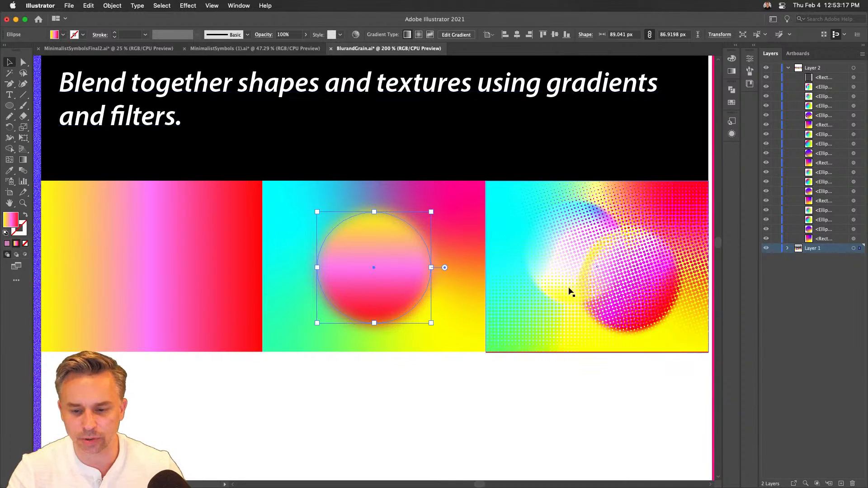
left_click(572, 274)
left_click(407, 282)
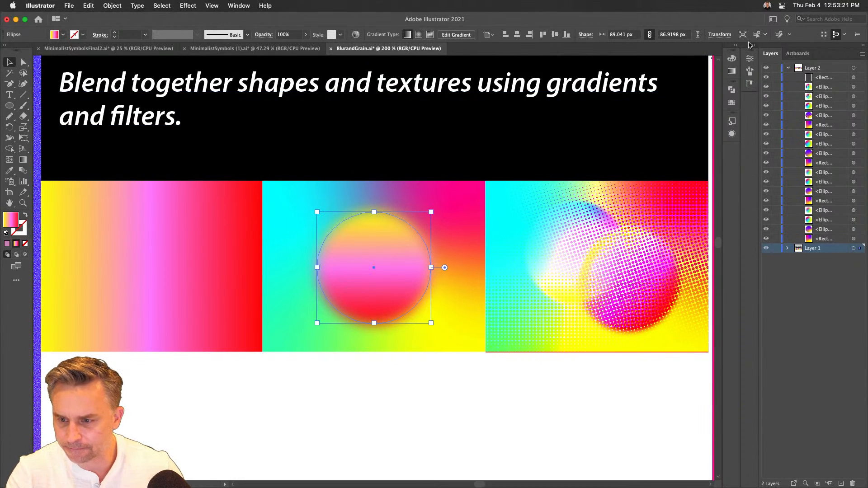
left_click(750, 45)
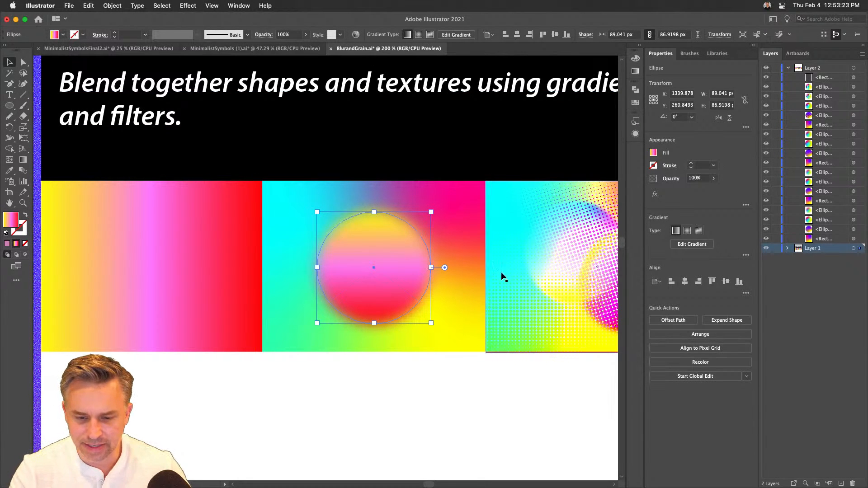
left_click(192, 244)
left_click(324, 252)
left_click(531, 255)
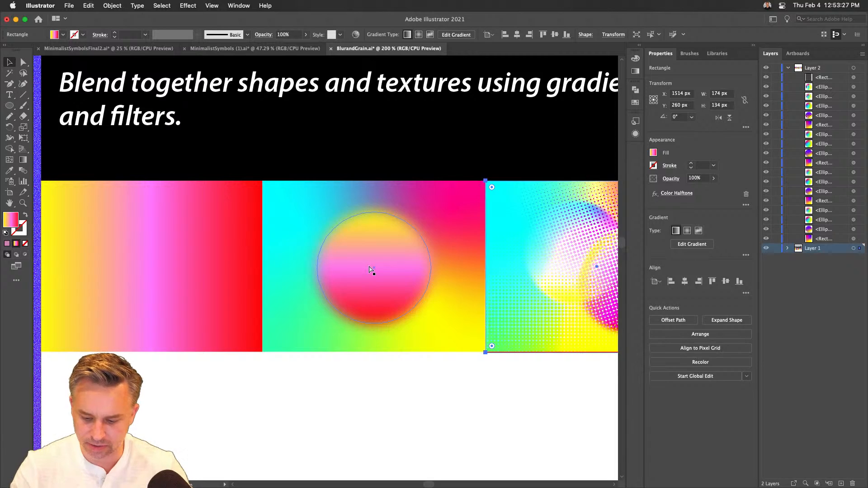
- Delete the three sample thumbnails and the black credits panel from between the grain artwork and the halftone artwork
key("super+minus")
key("super+minus")
key("super+minus")
left_click_drag(326, 332, 165, 252)
key("Delete")
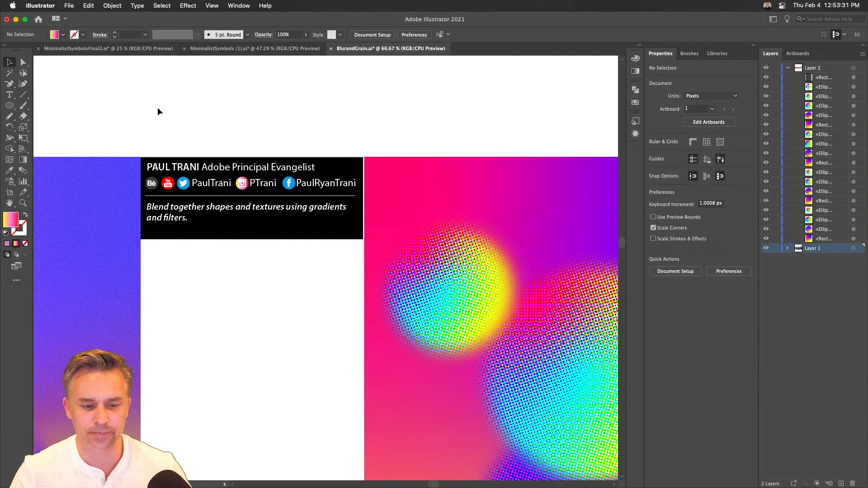
left_click_drag(156, 118, 327, 270)
key("Delete")
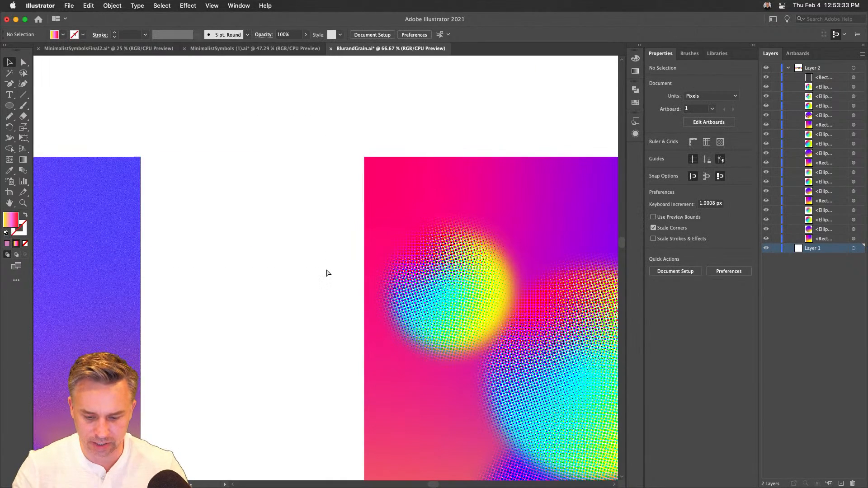
- Move the entire halftone artwork so its edge sits flush against the grain artwork's right edge, keeping both level
key("super+minus")
key("super+minus")
key("super+minus")
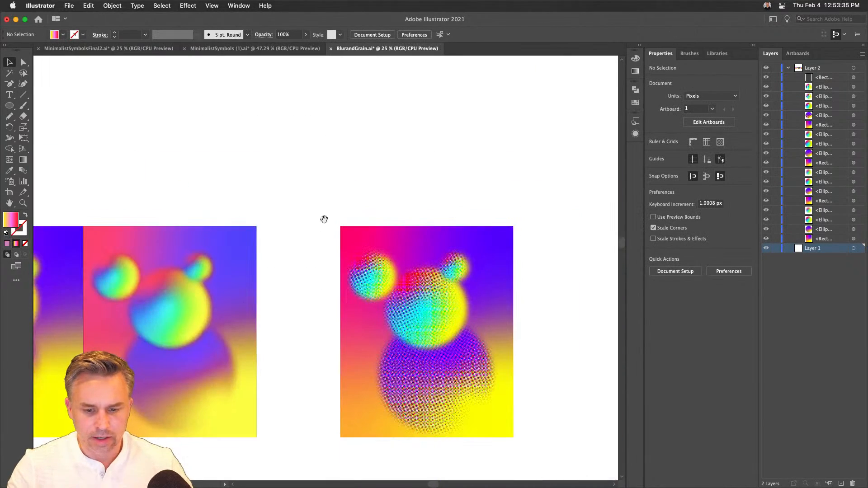
left_click_drag(324, 219, 366, 169)
left_click_drag(369, 126, 593, 420)
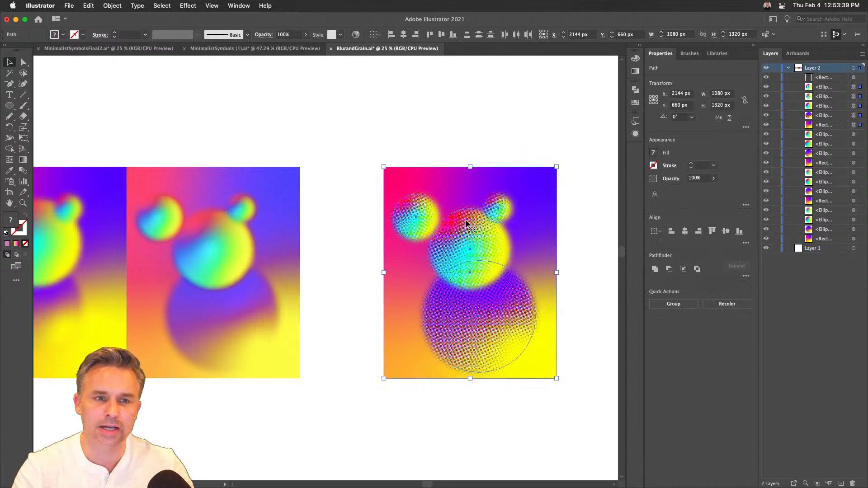
left_click_drag(467, 236, 382, 239)
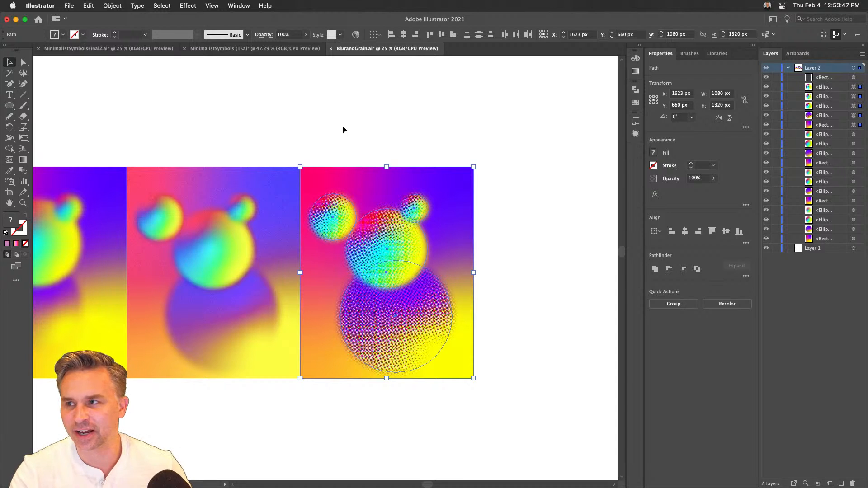
left_click(343, 126)
- In the halftone artwork, move the smallest circle to the upper-right corner and the left circle above the middle circle
left_click_drag(413, 210, 451, 200)
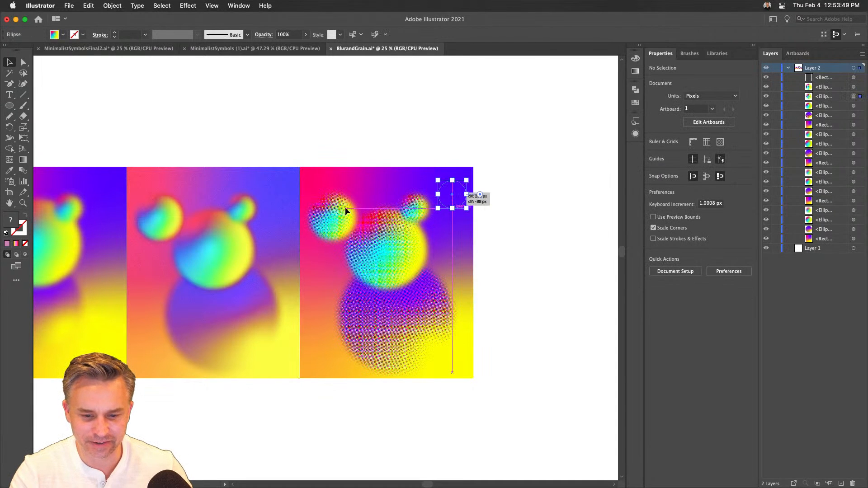
left_click_drag(382, 207, 353, 234)
left_click(339, 131)
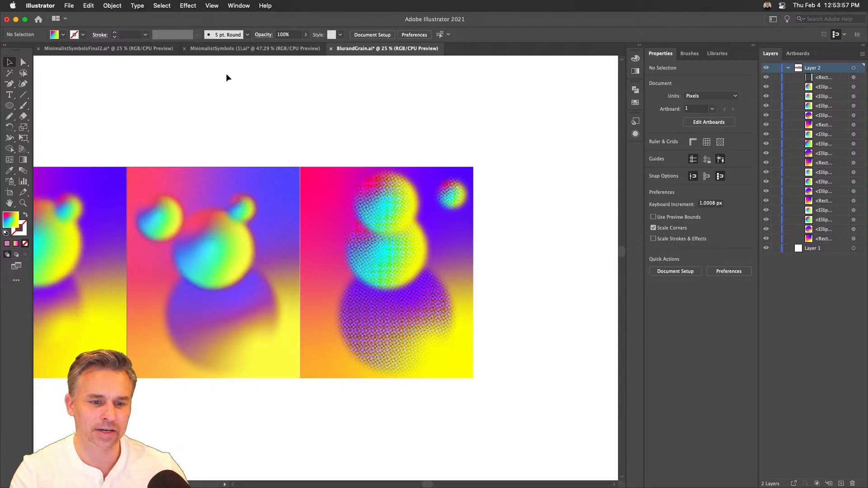
- Switch to MinimalistSymbolsFinal2.ai and give the light-blue circle behind the cloud a freeform gradient drawn with Points
left_click(217, 48)
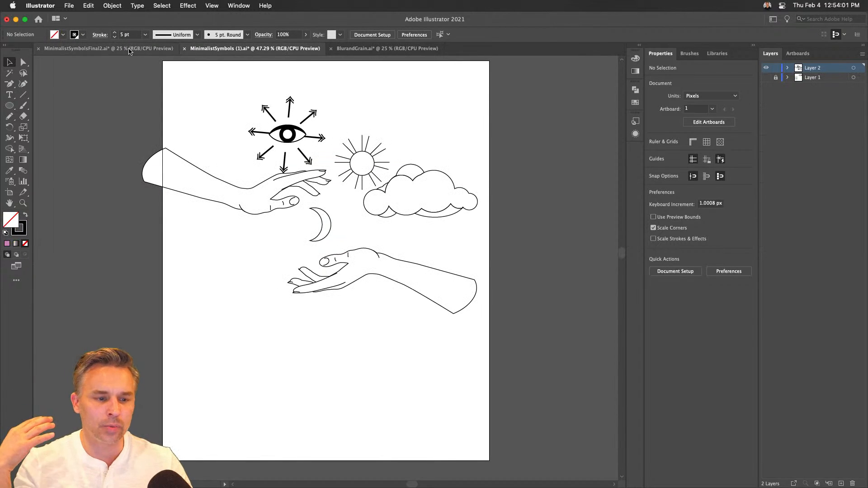
left_click(130, 49)
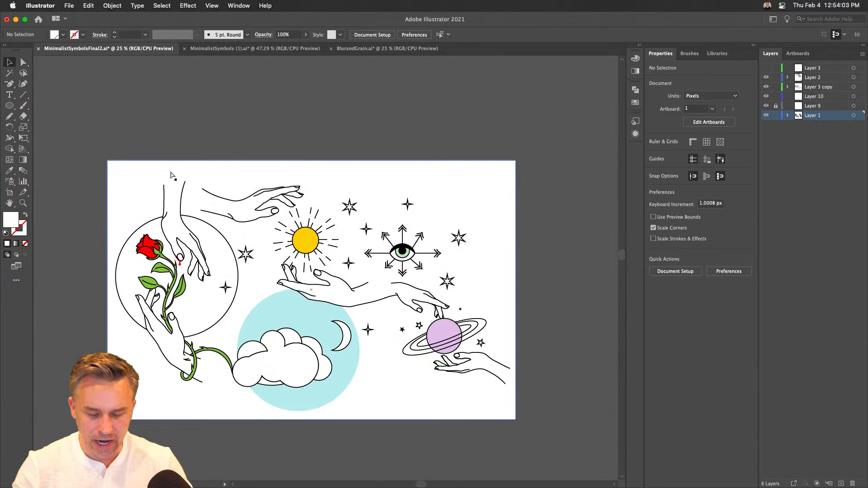
key("super+equal")
left_click_drag(215, 290, 342, 238)
left_click(332, 257)
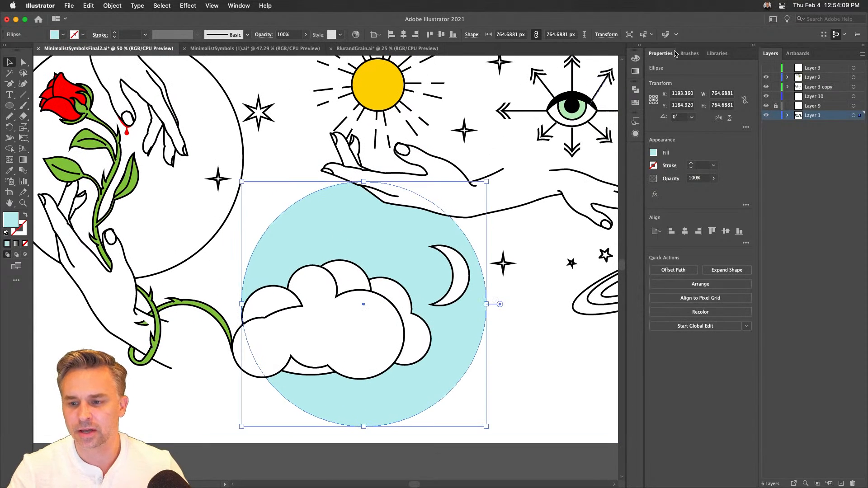
left_click(636, 72)
left_click(586, 70)
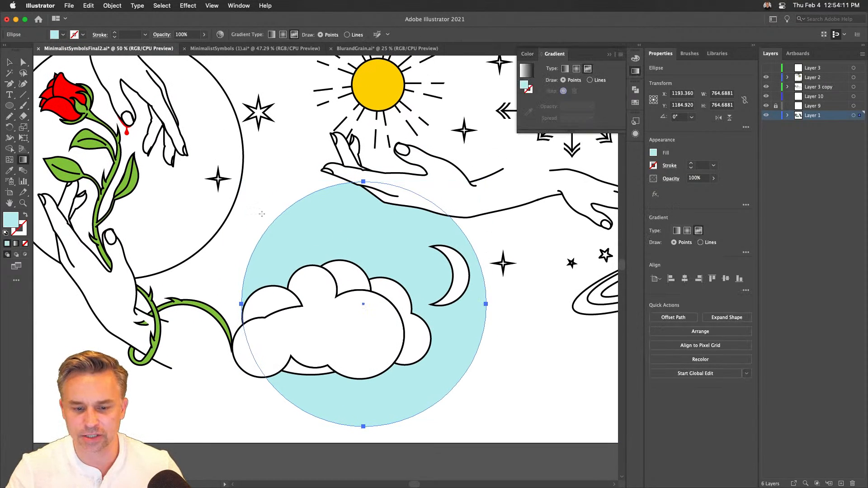
- Add a red color stop at the circle's upper left and a yellow color stop beside the crescent moon
left_click(315, 229)
double_click(315, 229)
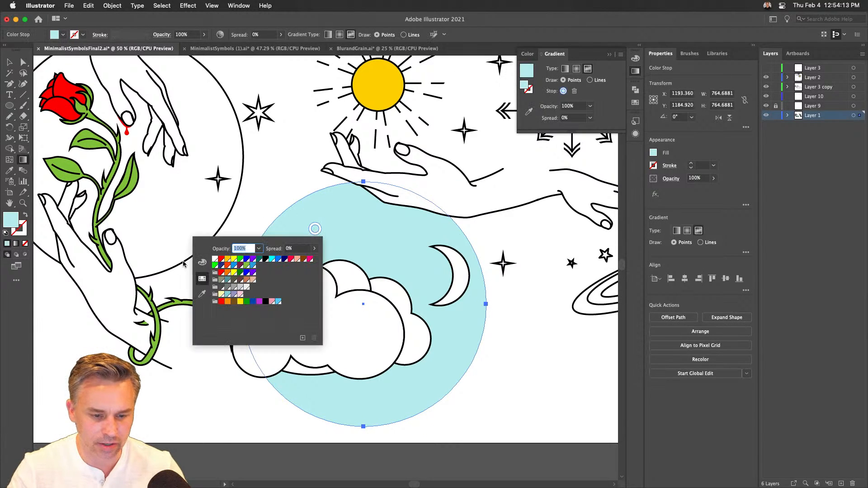
left_click(224, 260)
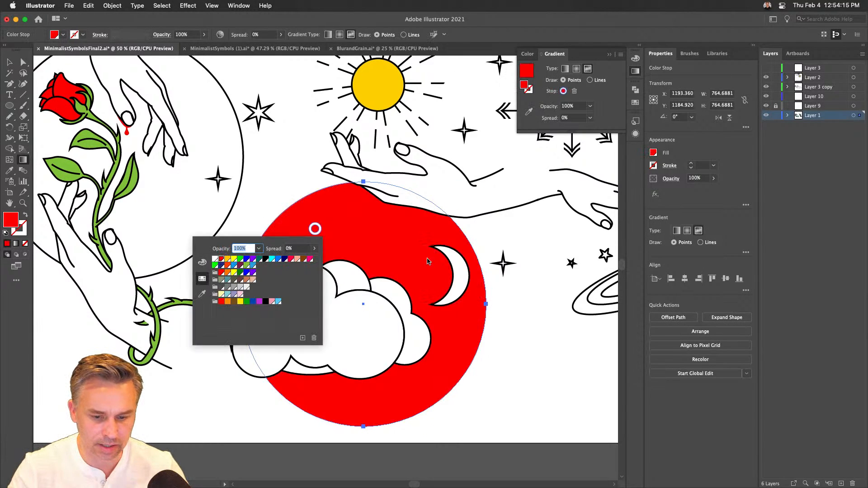
left_click(407, 260)
double_click(406, 261)
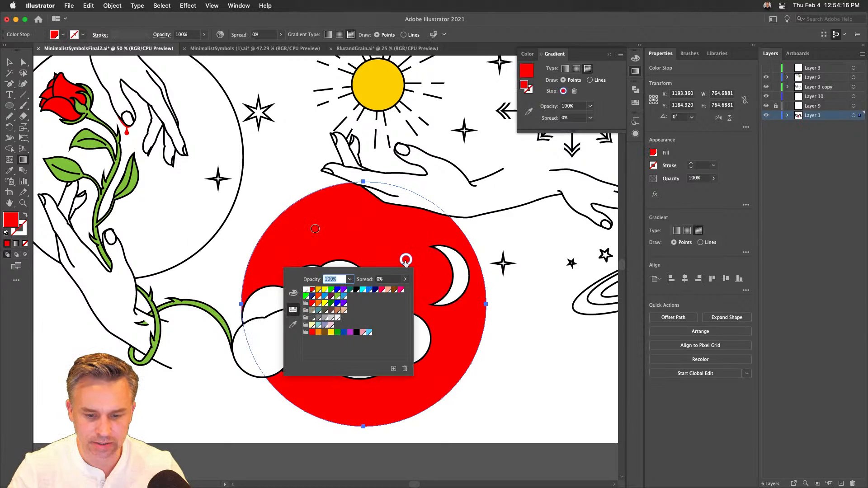
left_click(324, 290)
- Add a purple color stop near the bottom of the circle, below the cloud
left_click(382, 399)
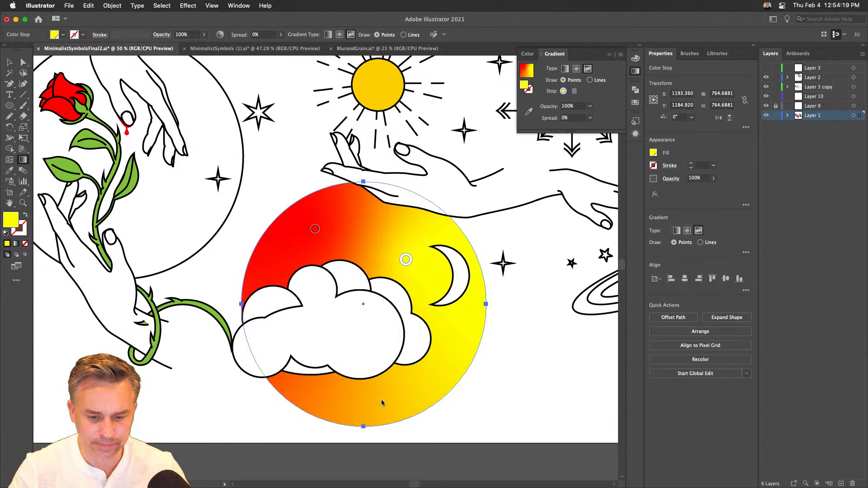
left_click(381, 401)
left_click_drag(381, 399, 380, 401)
double_click(381, 401)
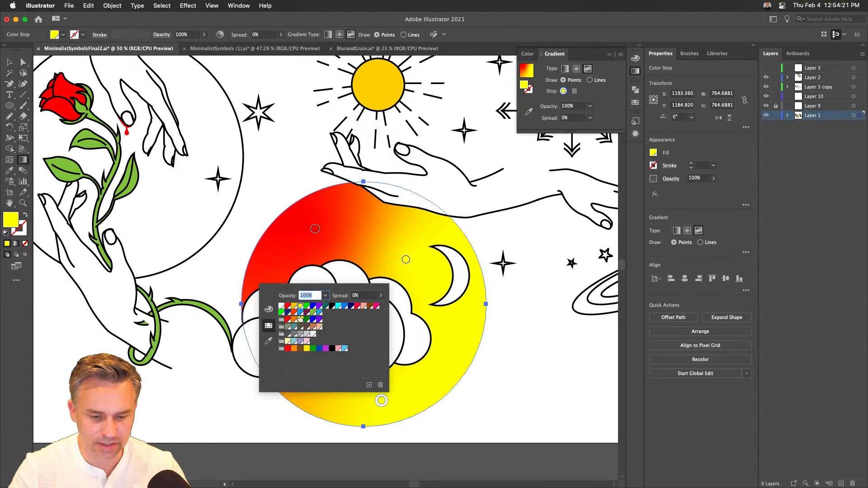
left_click(319, 307)
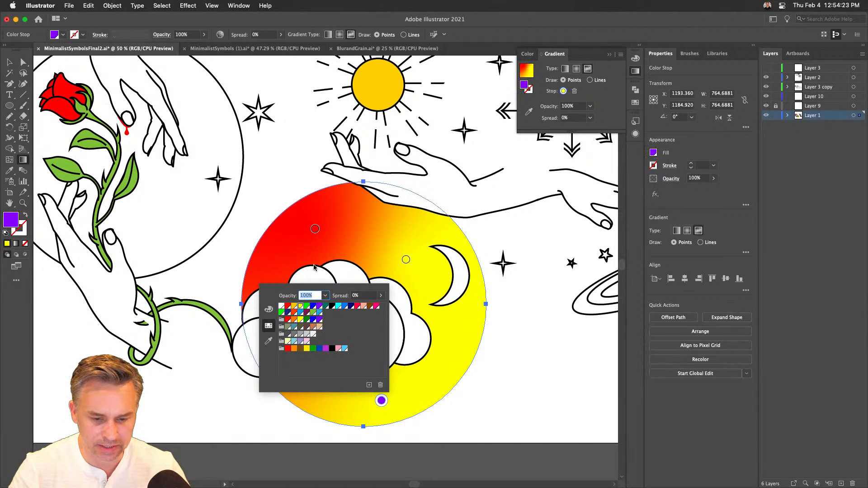
- Recolor the circle's upper-left color stop to cyan, leave gradient editing and deselect the circle
double_click(315, 229)
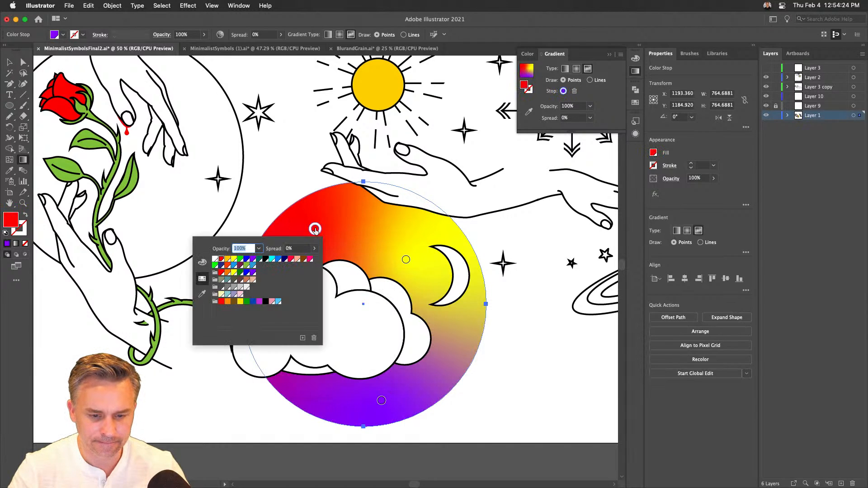
left_click(270, 260)
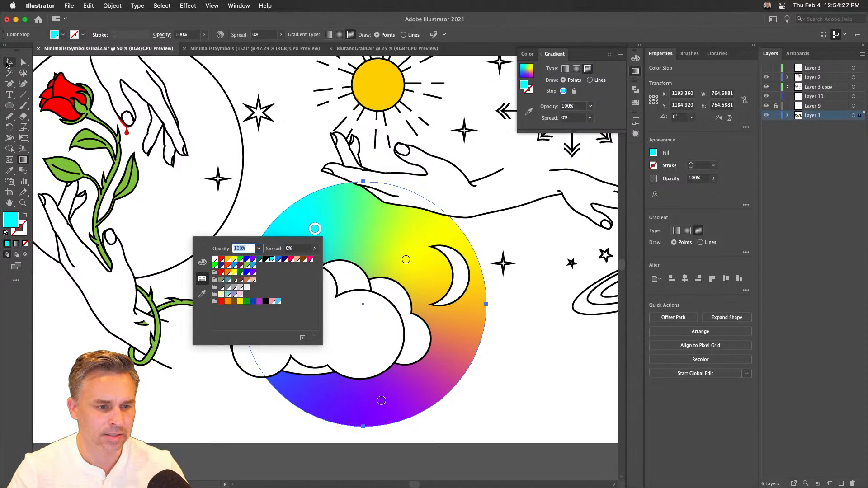
left_click(8, 63)
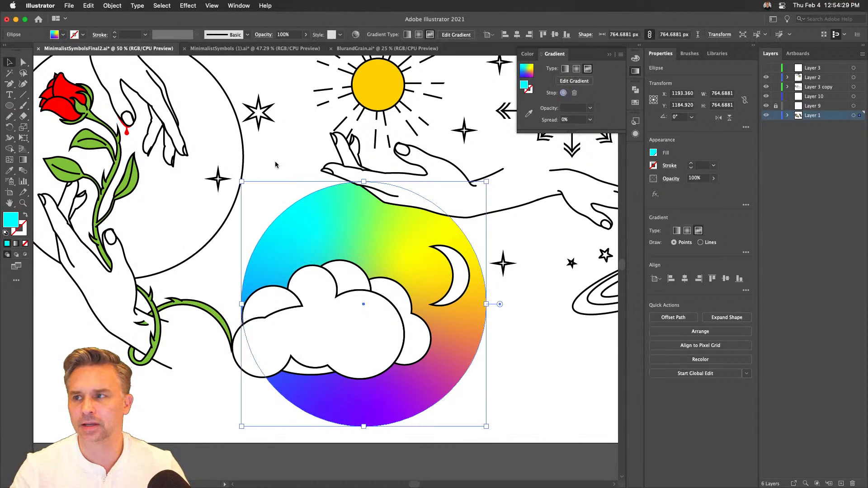
left_click(237, 130)
- Look over the symbols illustration around the gradient circle, and review the MinimalistSymbols (1).ai and BlurandGrain.ai documents
scroll(225, 170, "up", 3)
scroll(225, 171, "left", 2)
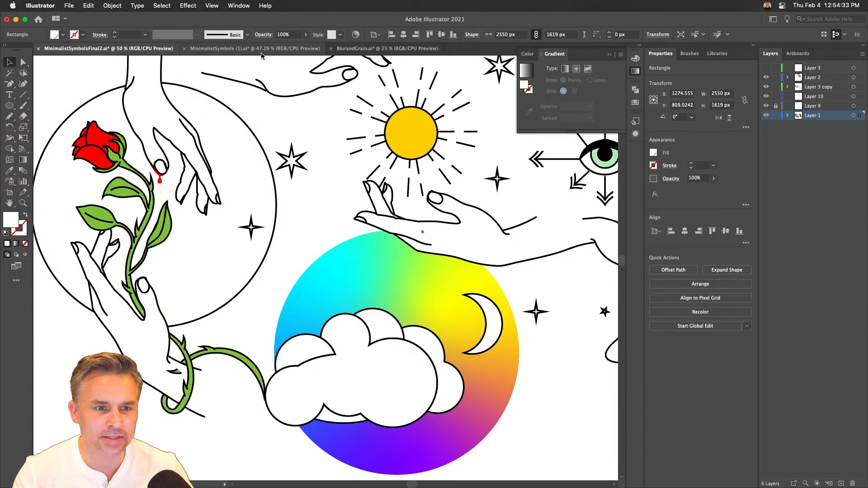
scroll(306, 153, "up", 2)
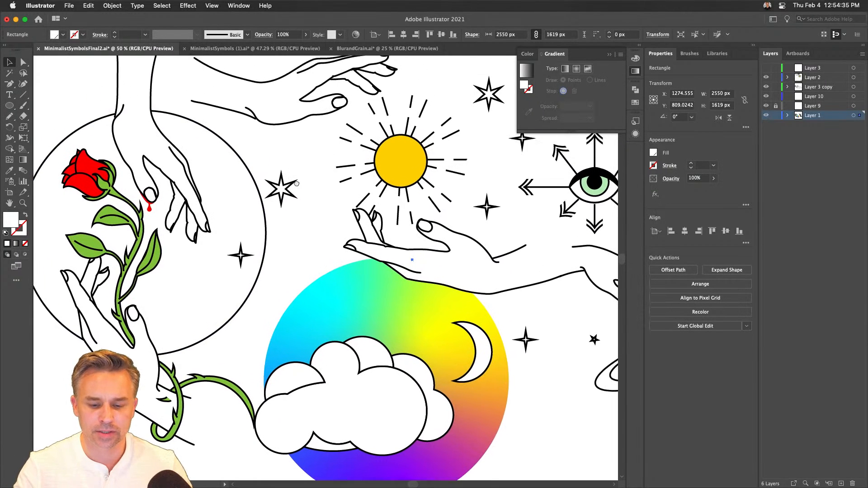
scroll(317, 181, "down", 1)
scroll(317, 181, "right", 1)
left_click(409, 235)
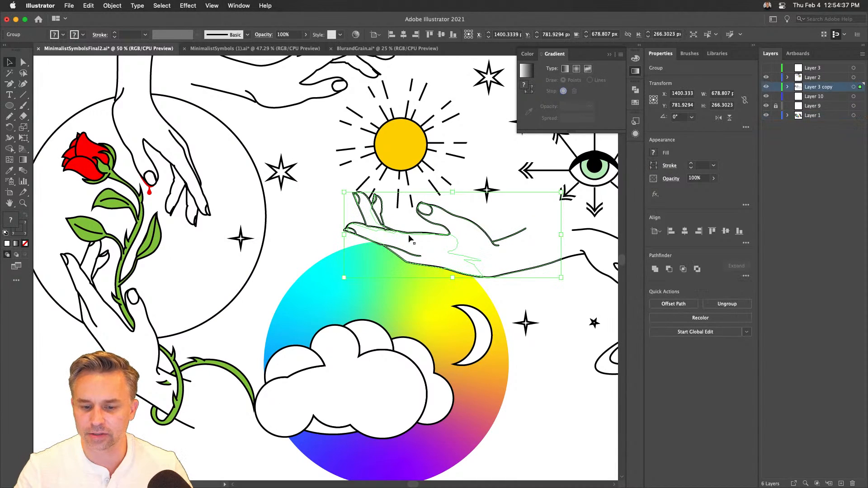
left_click(253, 48)
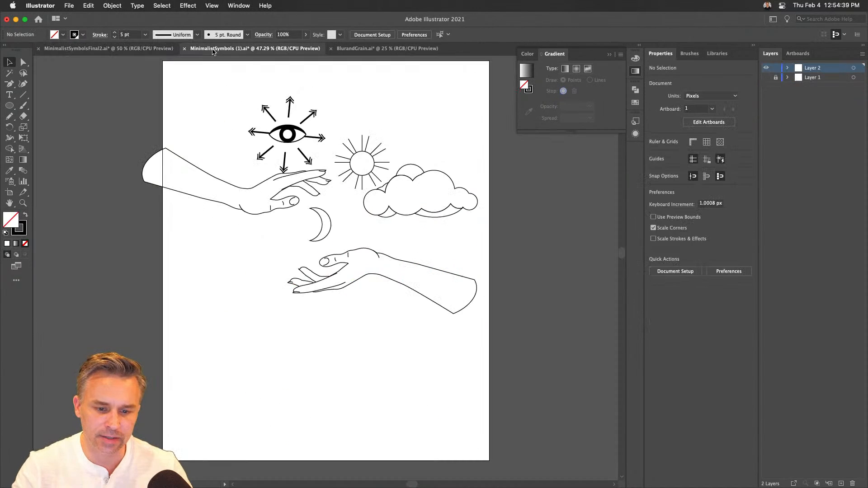
left_click(364, 49)
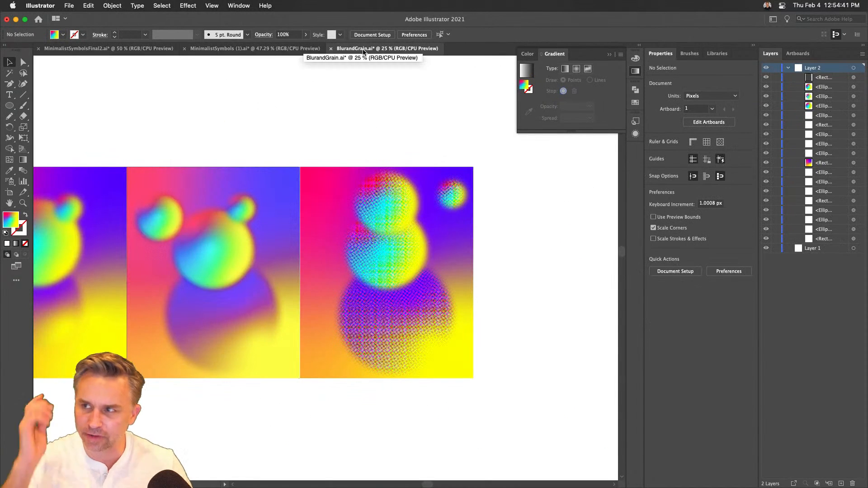
- Show the artboards in BlurandGrain.ai and preview the grain artwork full screen in Presentation Mode
left_click_drag(262, 120, 383, 121)
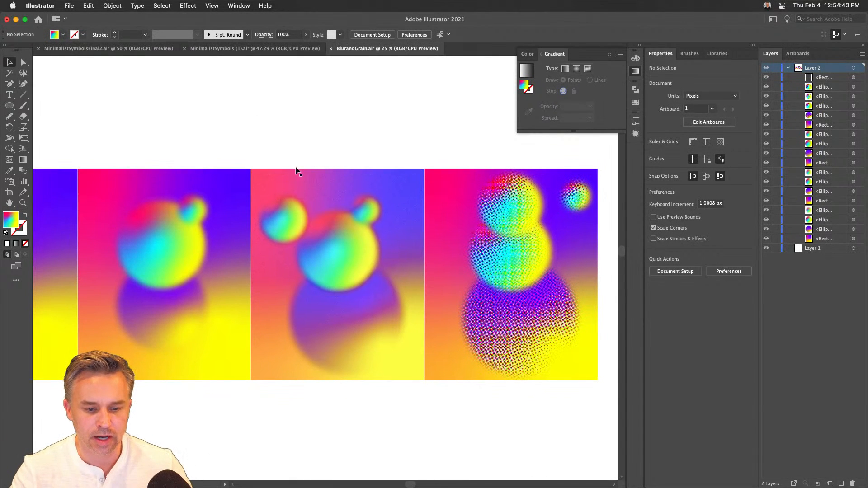
left_click(212, 6)
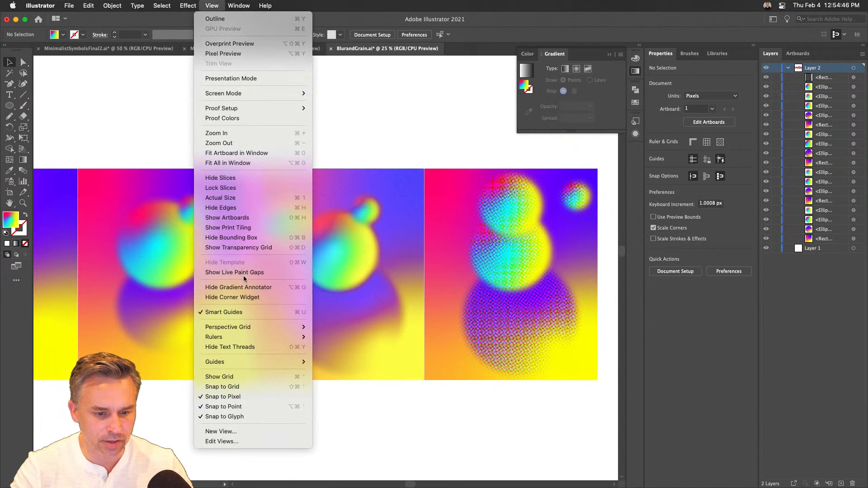
left_click(245, 217)
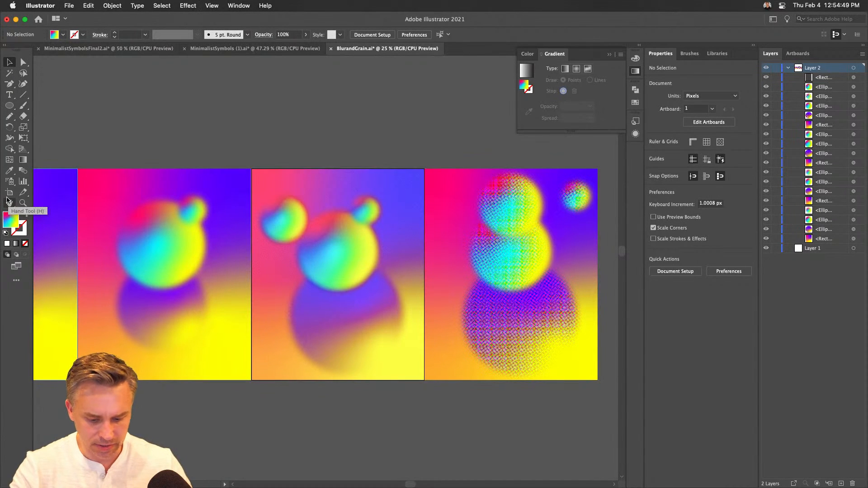
key("shift+f")
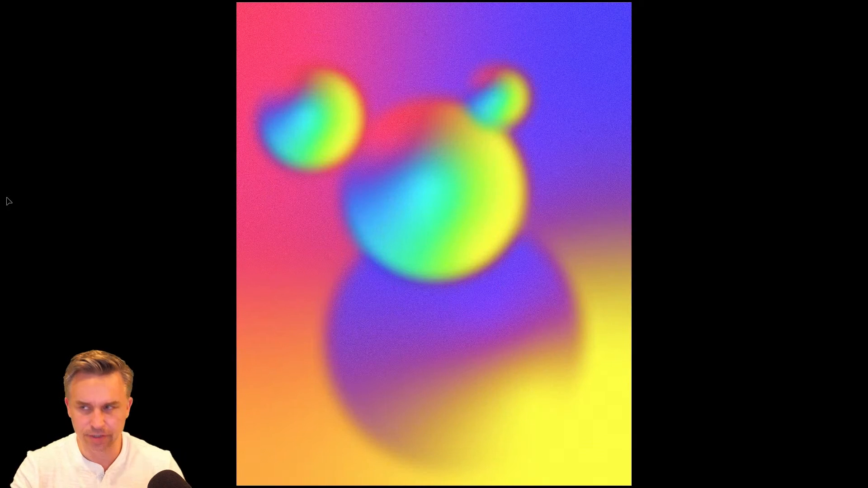
key("Escape")
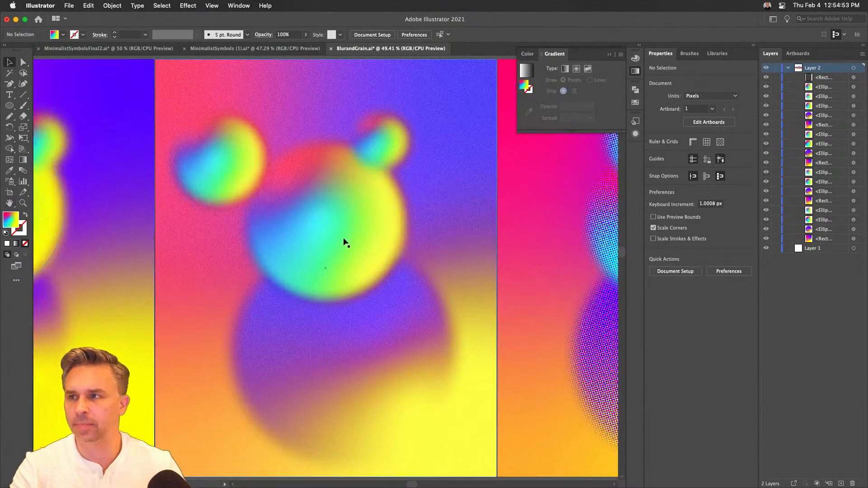
- Export Artboard 1 for screens as a JPG 80 at 1x scale to the Desktop
left_click(75, 5)
mouse_move(102, 189)
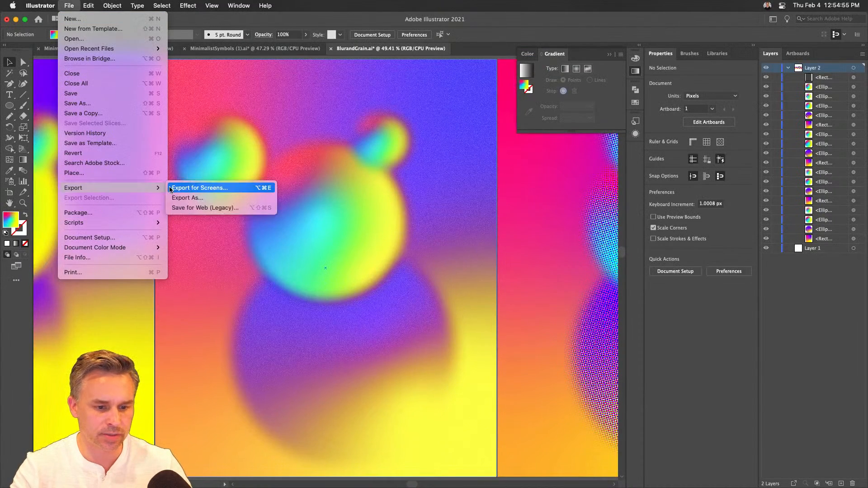
left_click(176, 190)
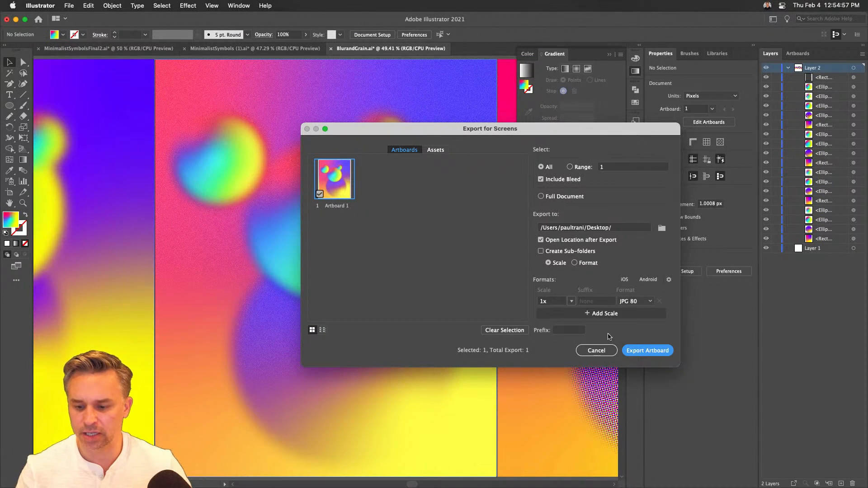
left_click(634, 354)
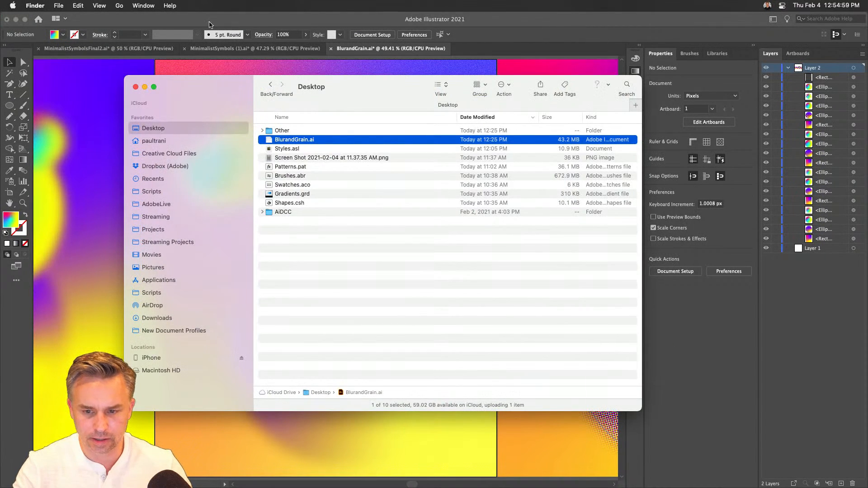
- Select Artboard 1.jpg in the Finder's Desktop folder and view it in a quick preview
left_click(324, 221)
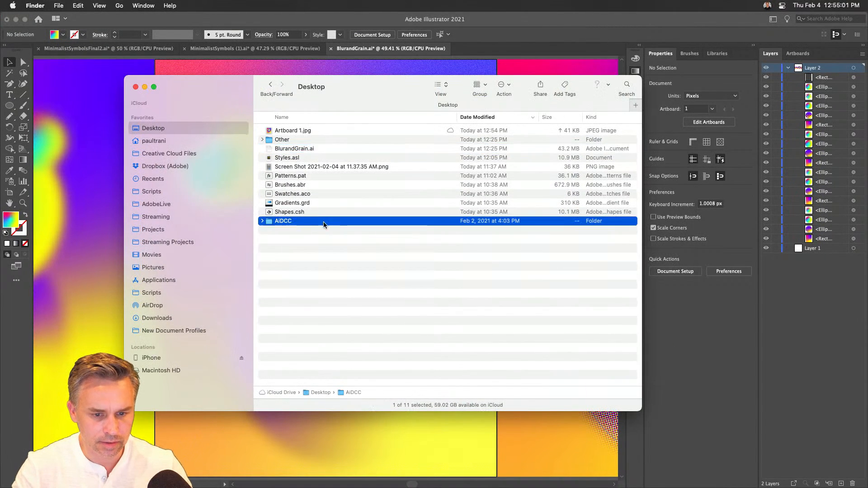
left_click(302, 256)
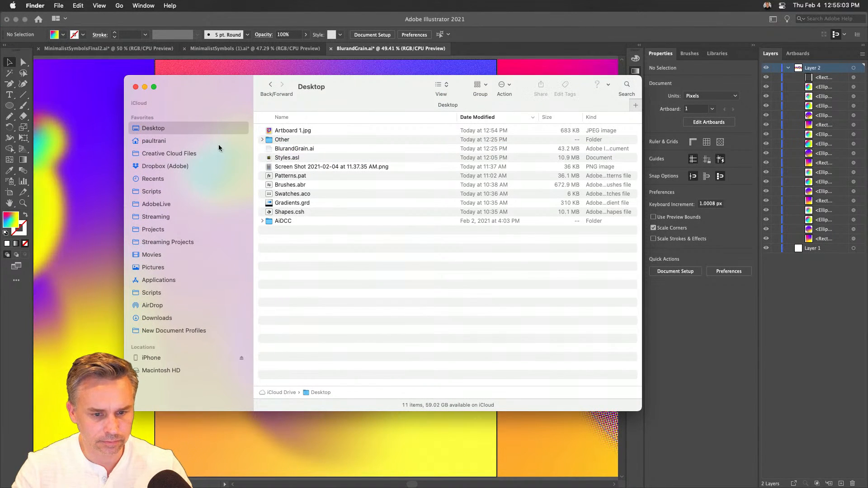
left_click(272, 133)
key("space")
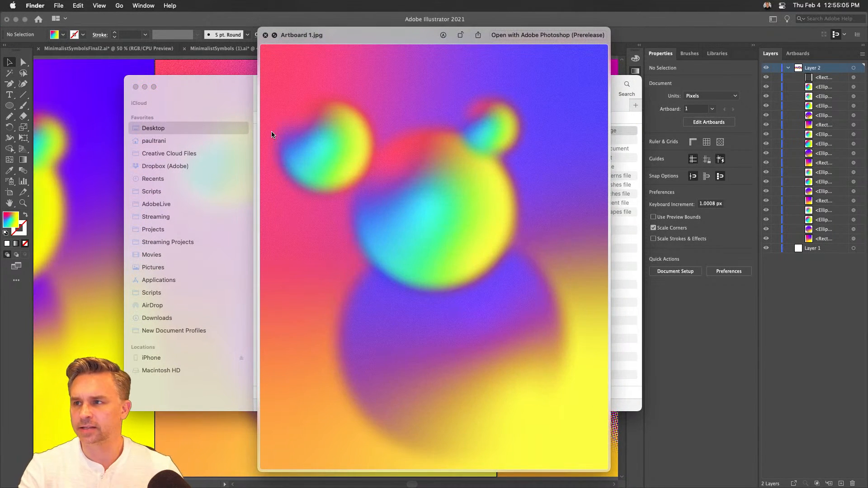
key("space")
- Minimize the Illustrator and Photoshop windows to look at the desktop files, and return to the Illustrator artwork
left_click(15, 19)
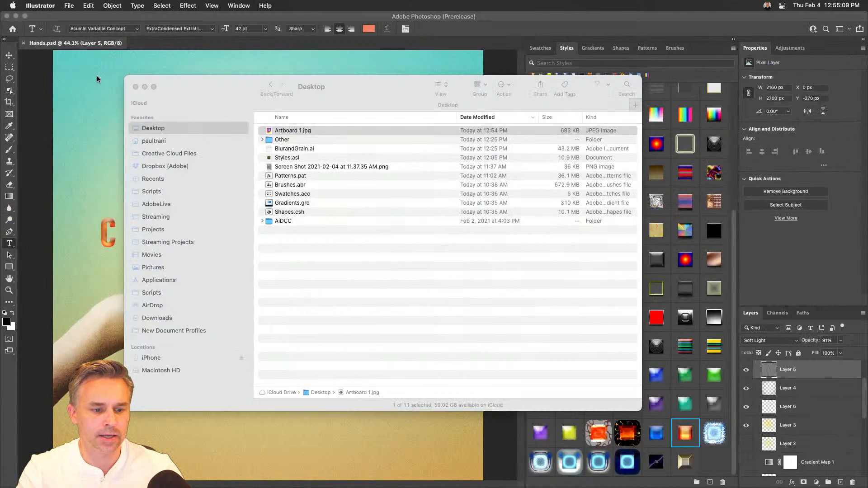
left_click(135, 87)
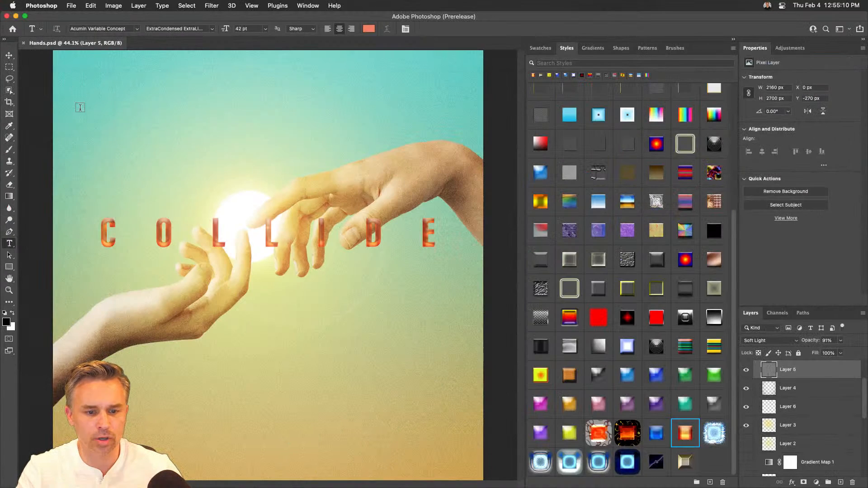
left_click(15, 16)
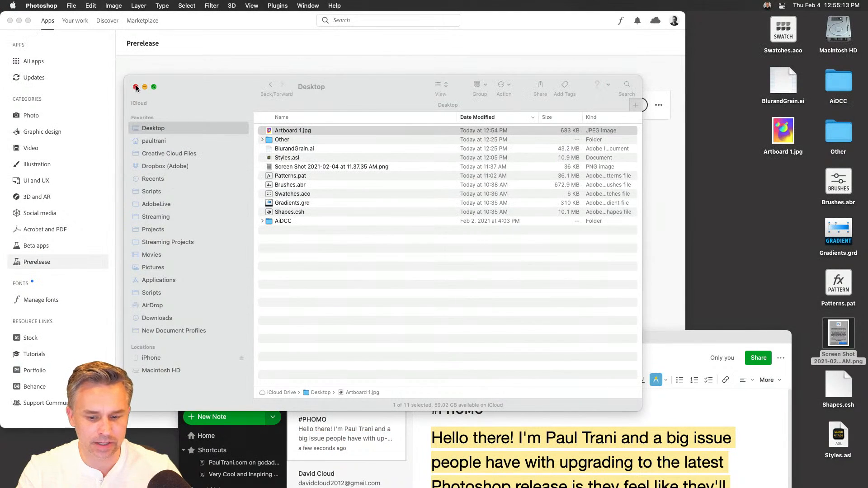
left_click_drag(405, 92, 548, 170)
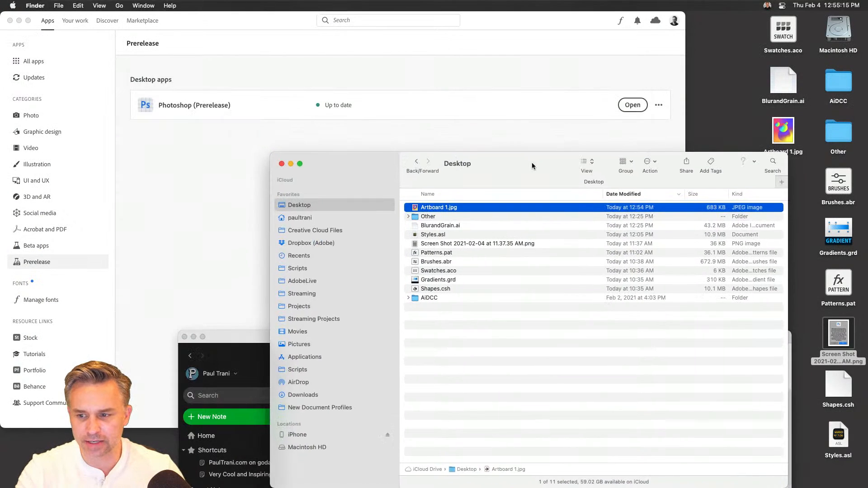
mouse_move(279, 486)
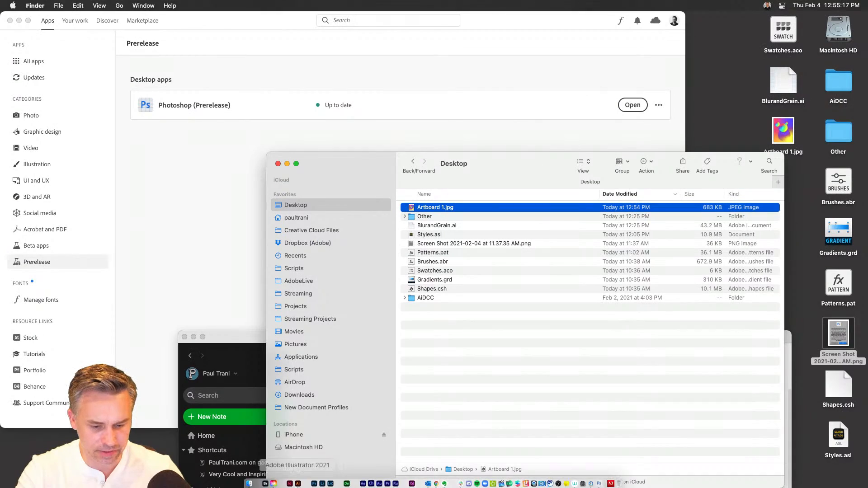
left_click(298, 481)
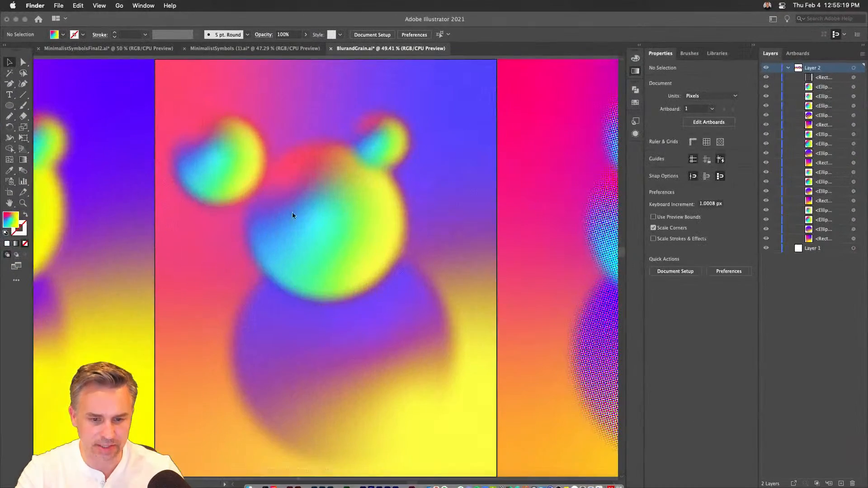